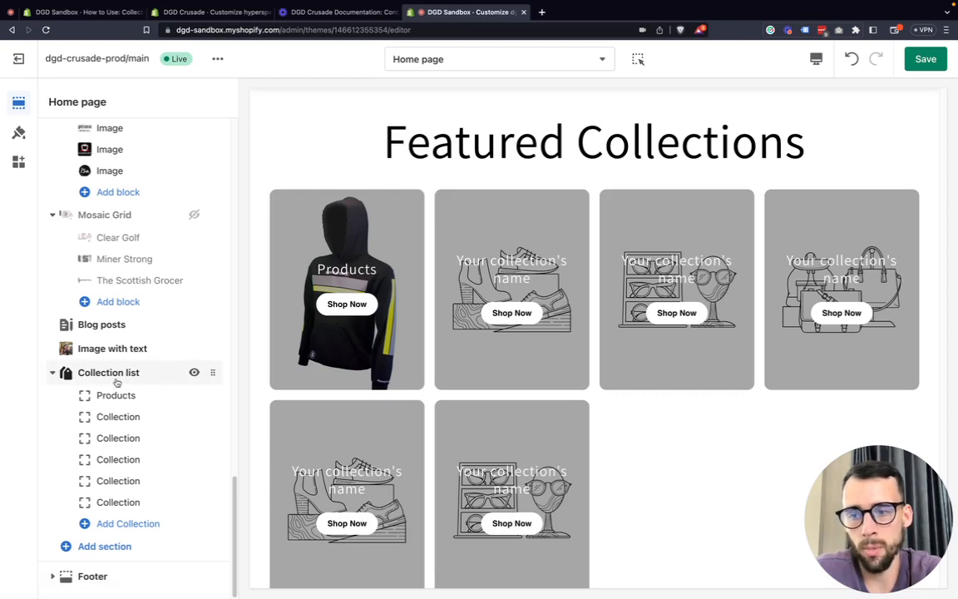
Step: Look over the sections that can be added and the settings of the Products collection block
click(107, 551)
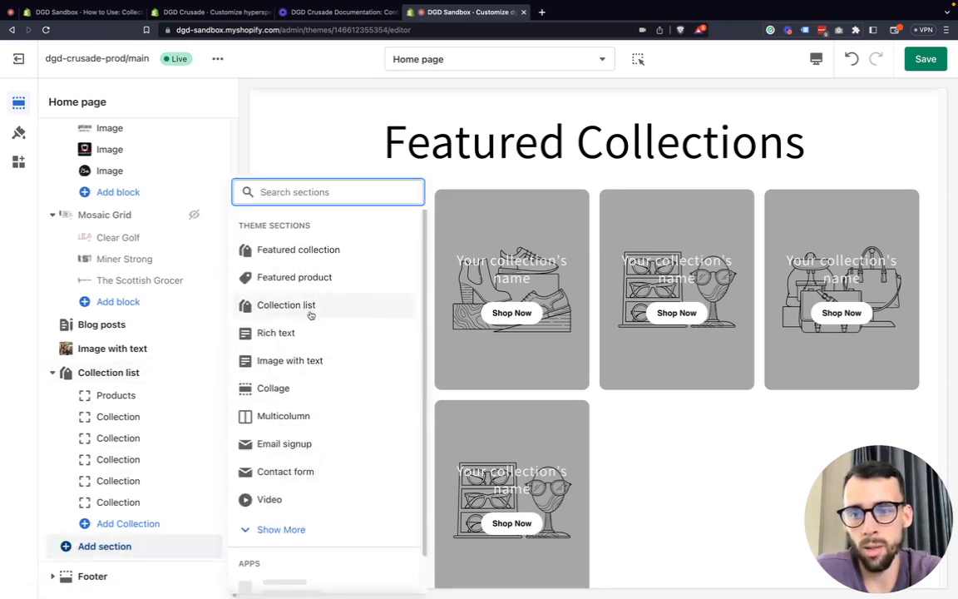
click(10, 424)
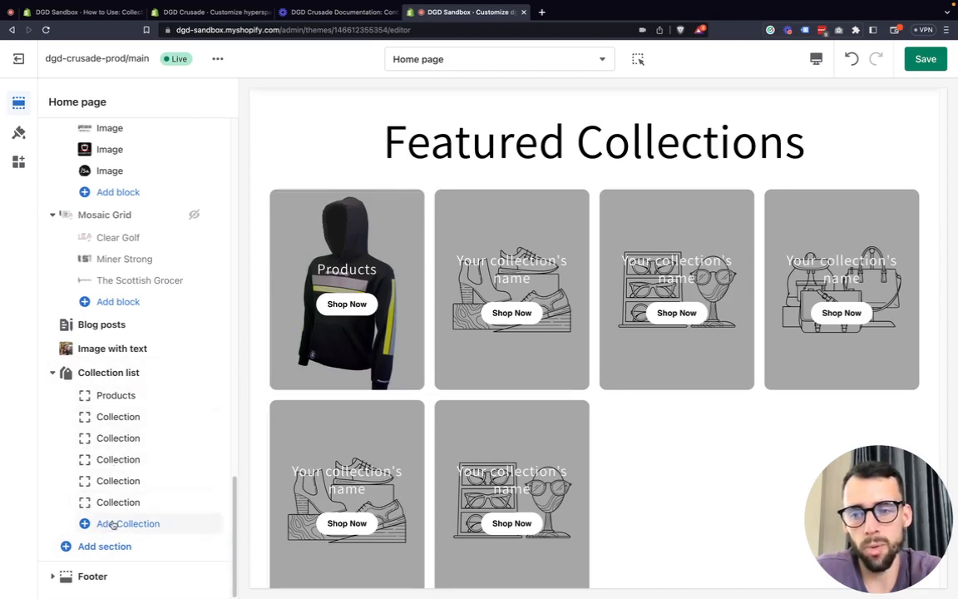
click(116, 397)
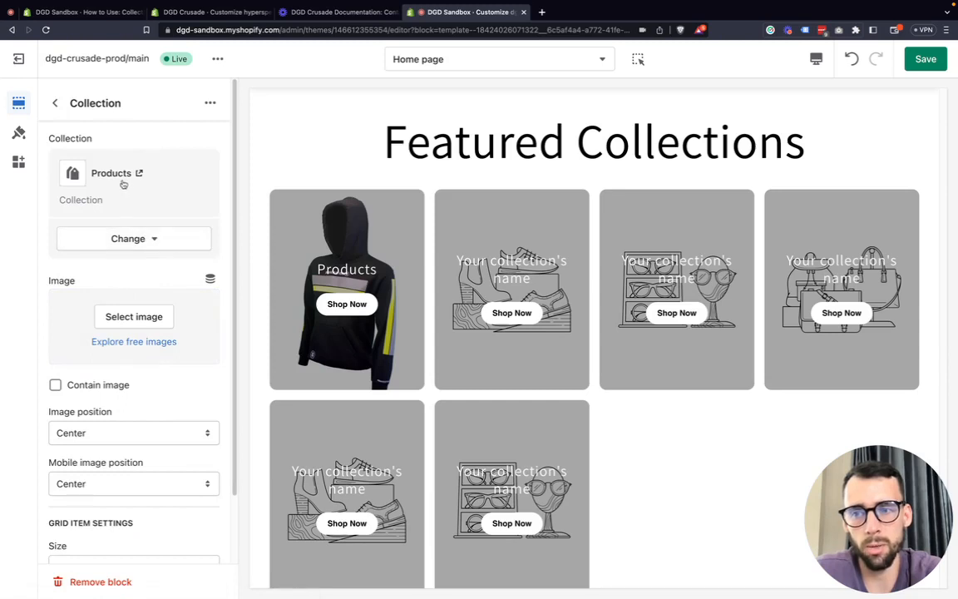
click(55, 102)
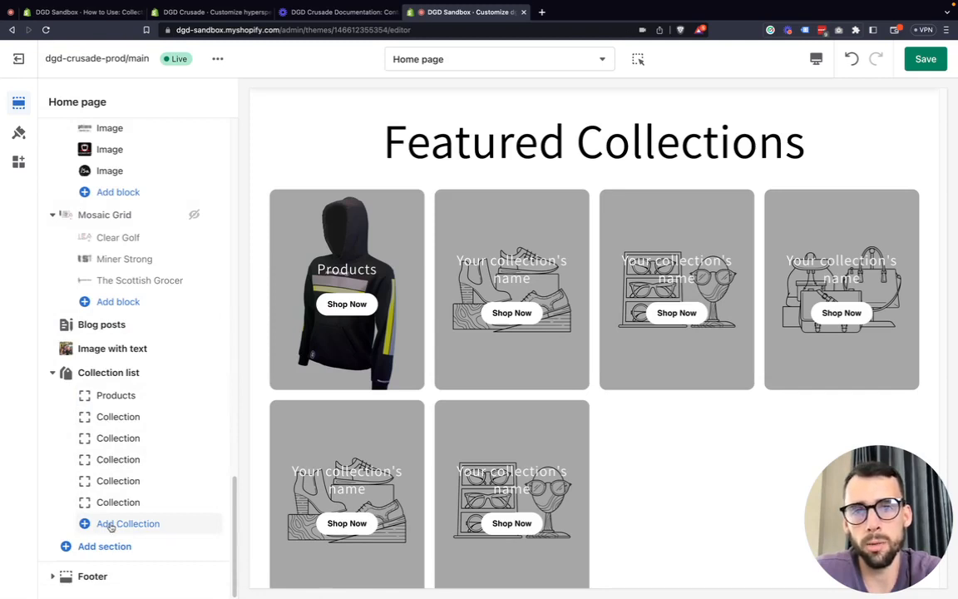
Step: Open the settings of the Collection list section and view its alignment options, leaving the alignment at Wide
click(114, 374)
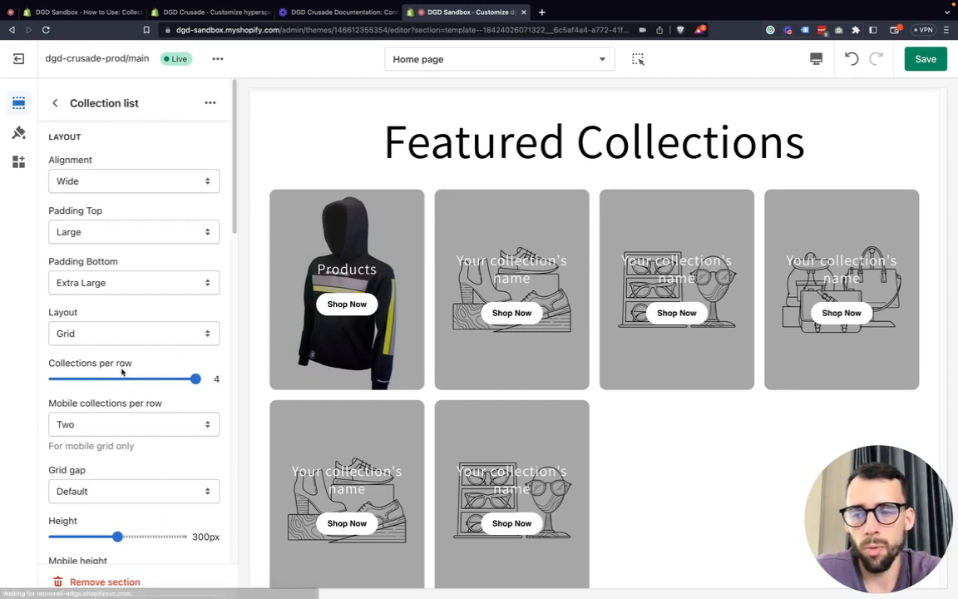
click(126, 182)
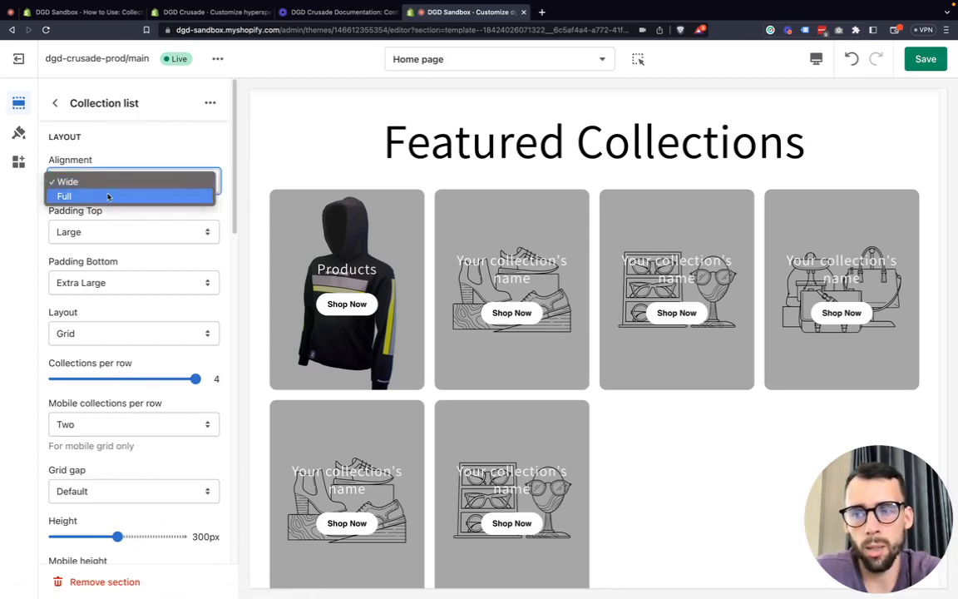
click(135, 150)
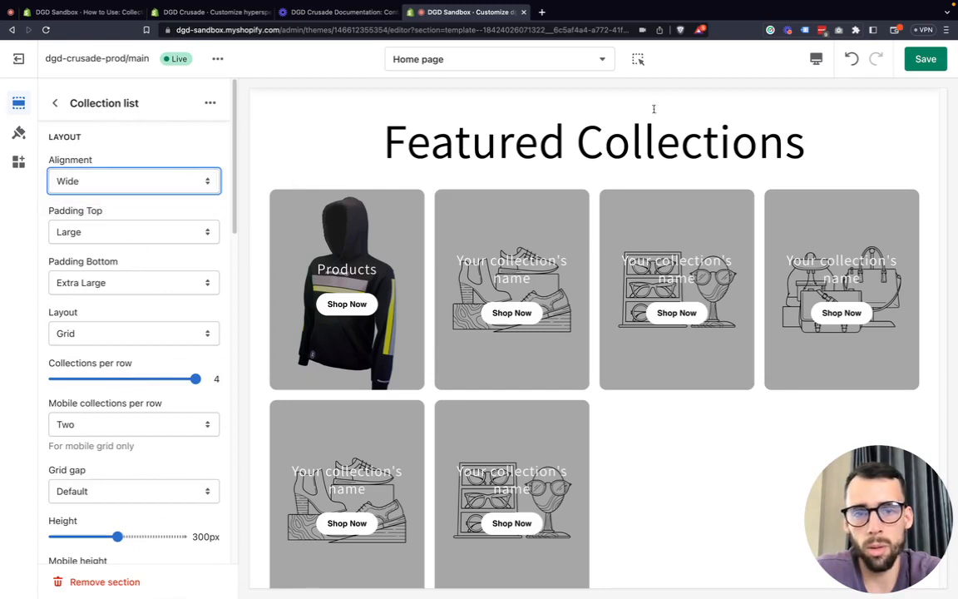
Step: Preview the Featured Collections section in fullscreen and return to the desktop preview
click(816, 58)
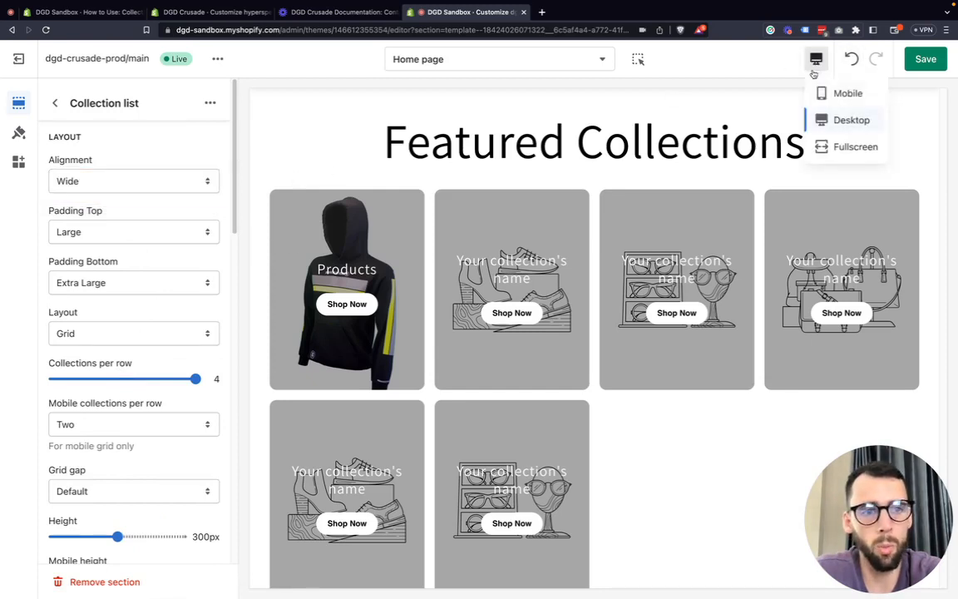
click(842, 148)
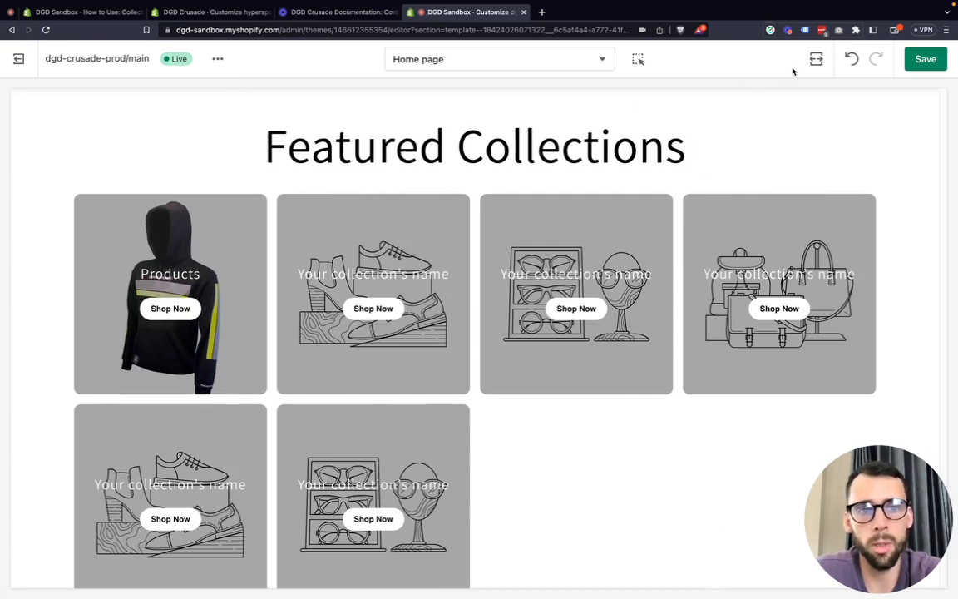
click(816, 58)
click(842, 121)
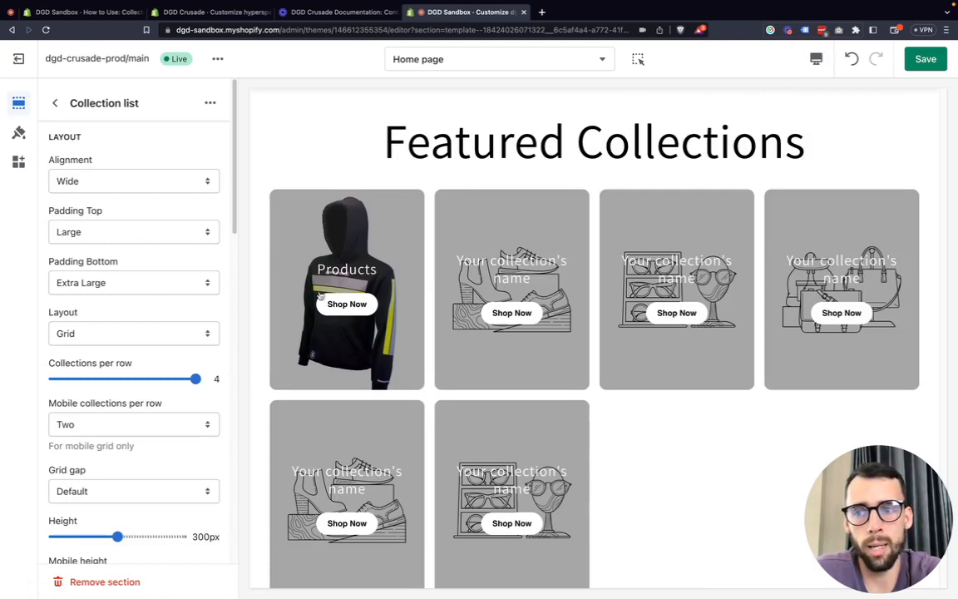
Step: Set the top padding of the Collection list section to Small
scroll(353, 399, up, 5)
scroll(353, 398, down, 2)
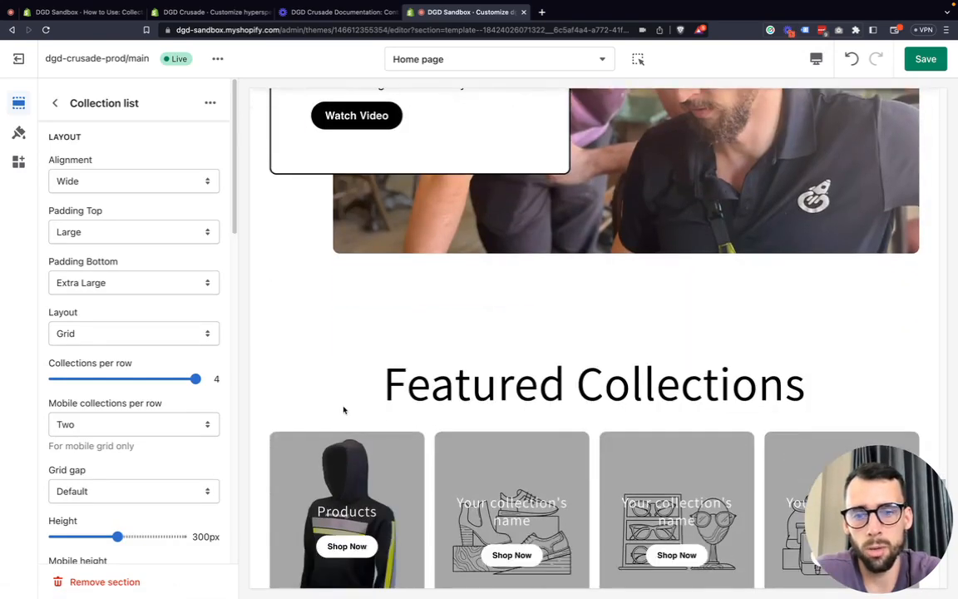
click(104, 237)
click(109, 205)
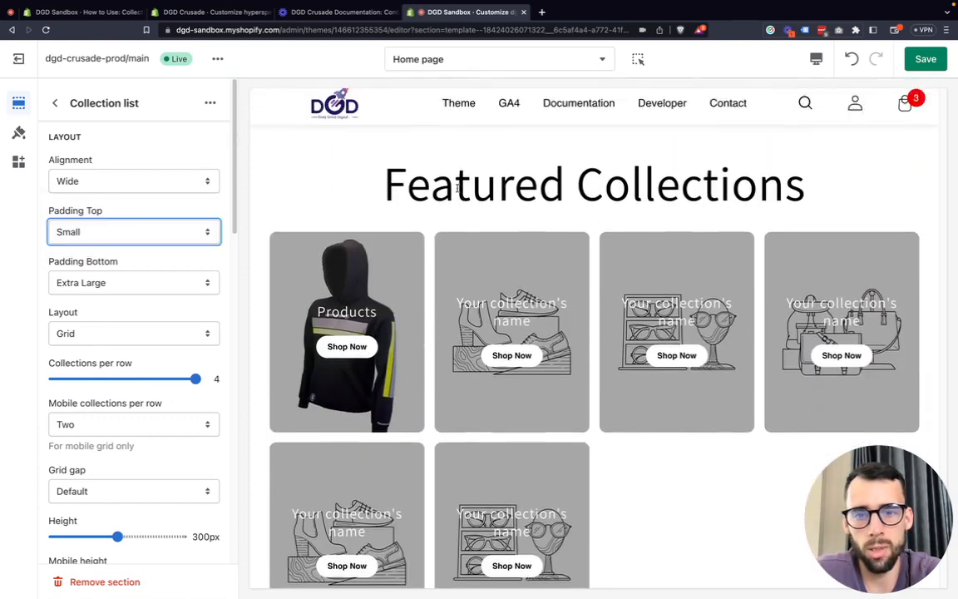
Step: Check the spacing above the Featured Collections section and set its bottom padding to Small
scroll(449, 212, up, 2)
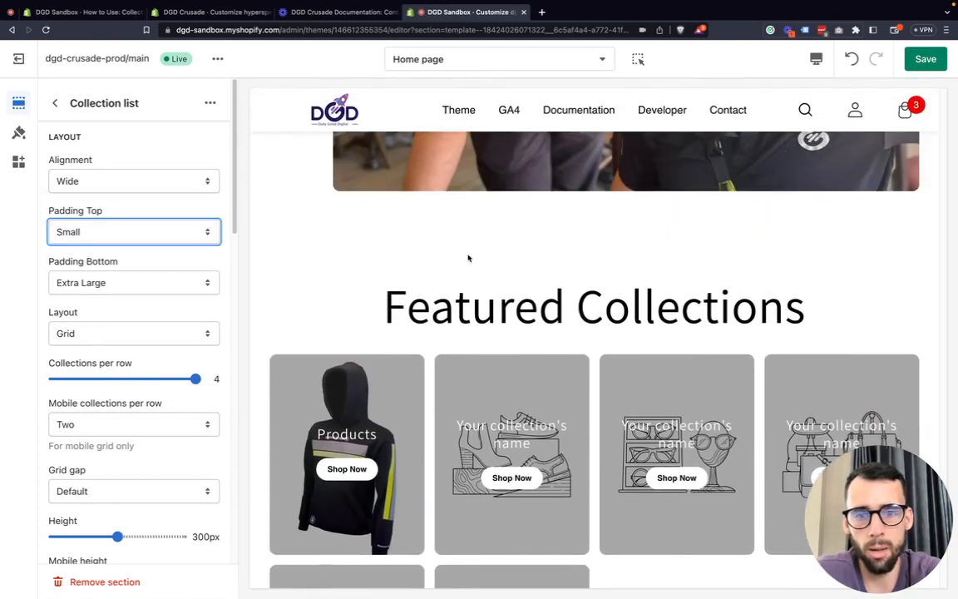
scroll(407, 237, down, 1)
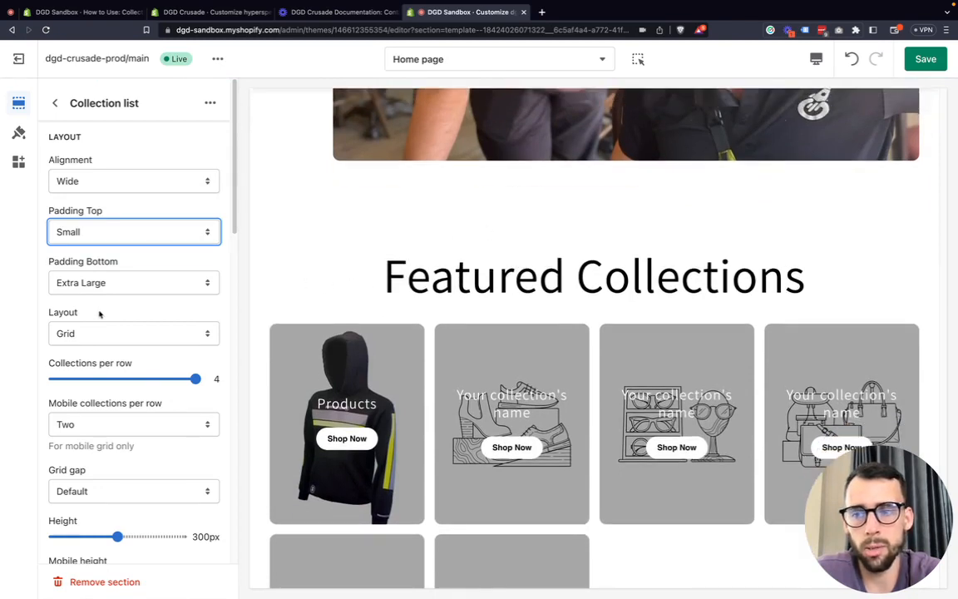
scroll(149, 318, down, 1)
scroll(368, 324, down, 1)
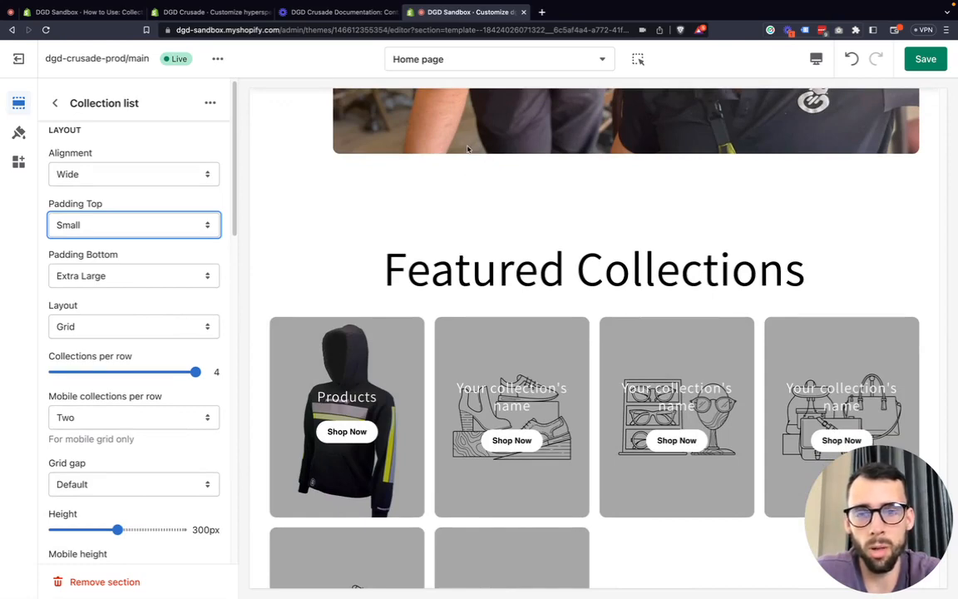
scroll(488, 133, up, 3)
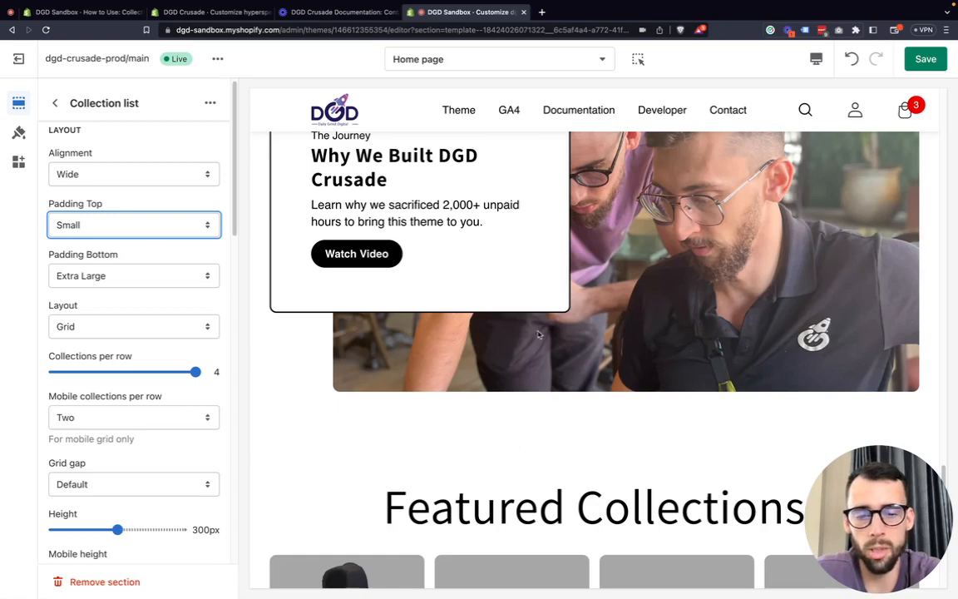
scroll(499, 316, down, 4)
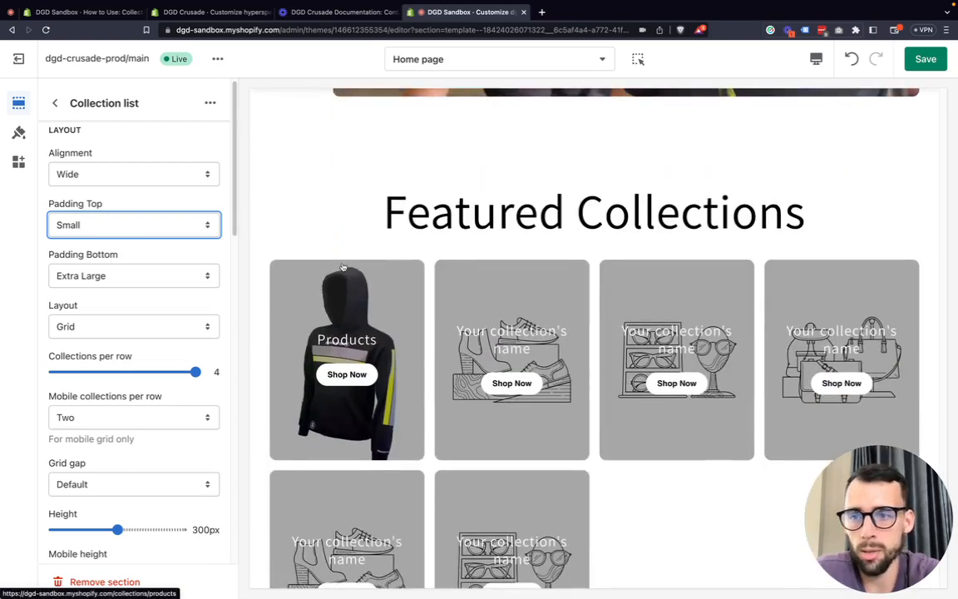
scroll(357, 299, down, 5)
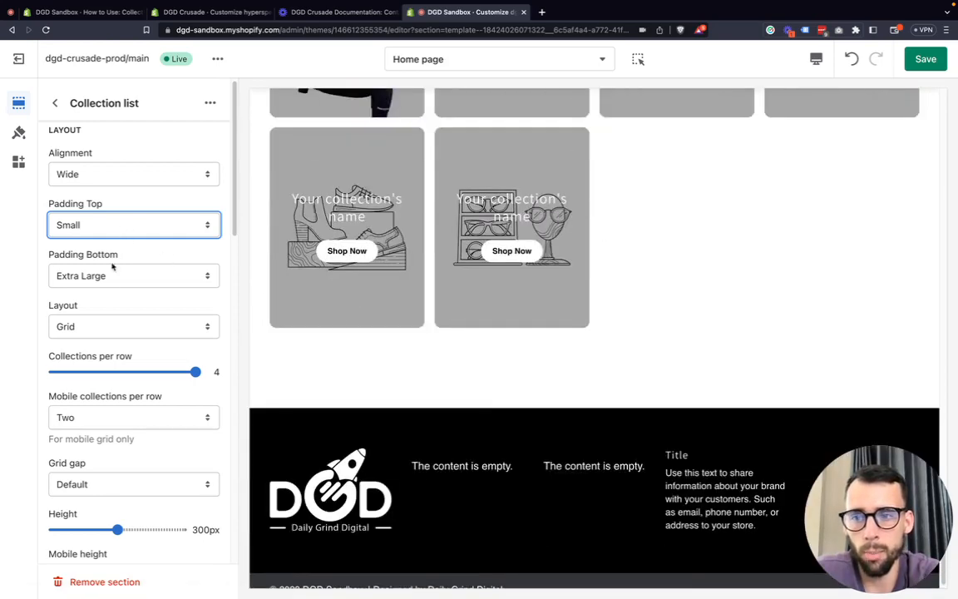
click(108, 276)
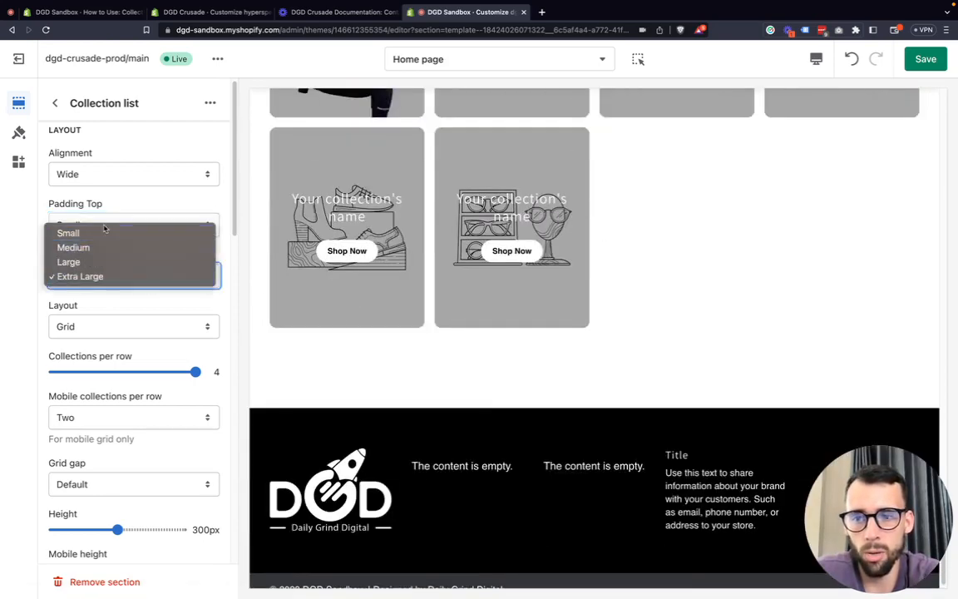
click(98, 234)
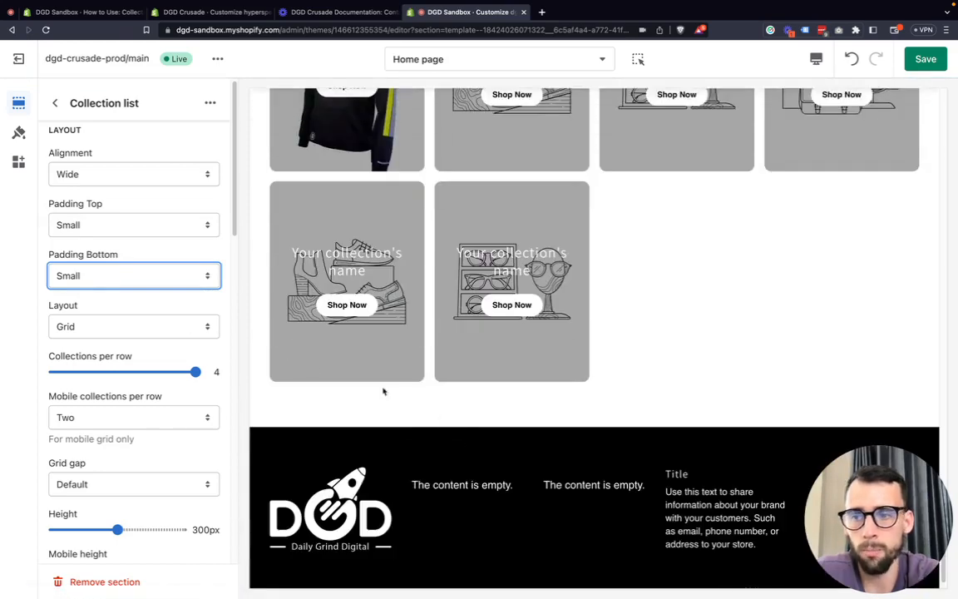
Step: Try the Carousel layout for the Collection list section and page forward and back through its collections
scroll(408, 347, up, 2)
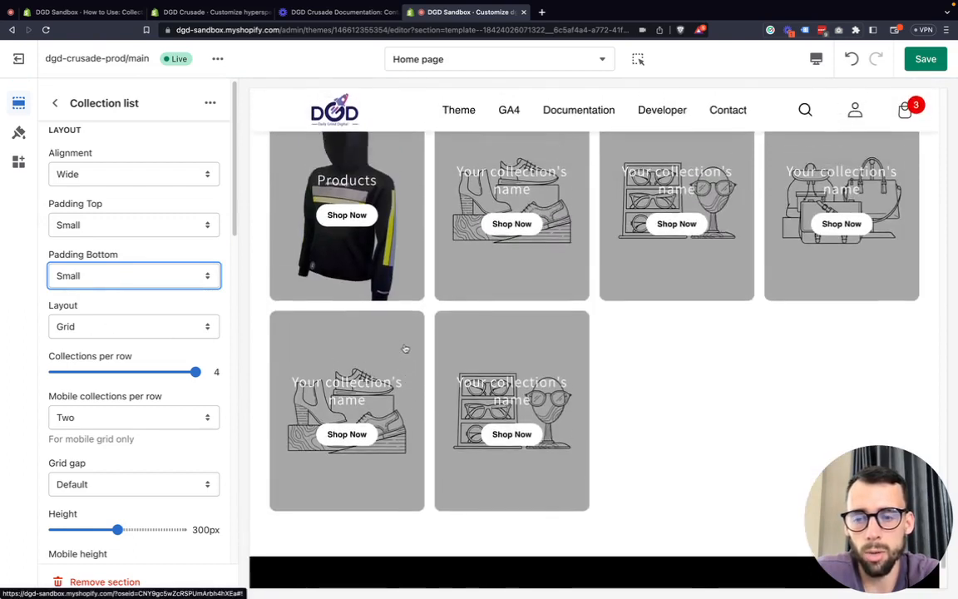
click(99, 325)
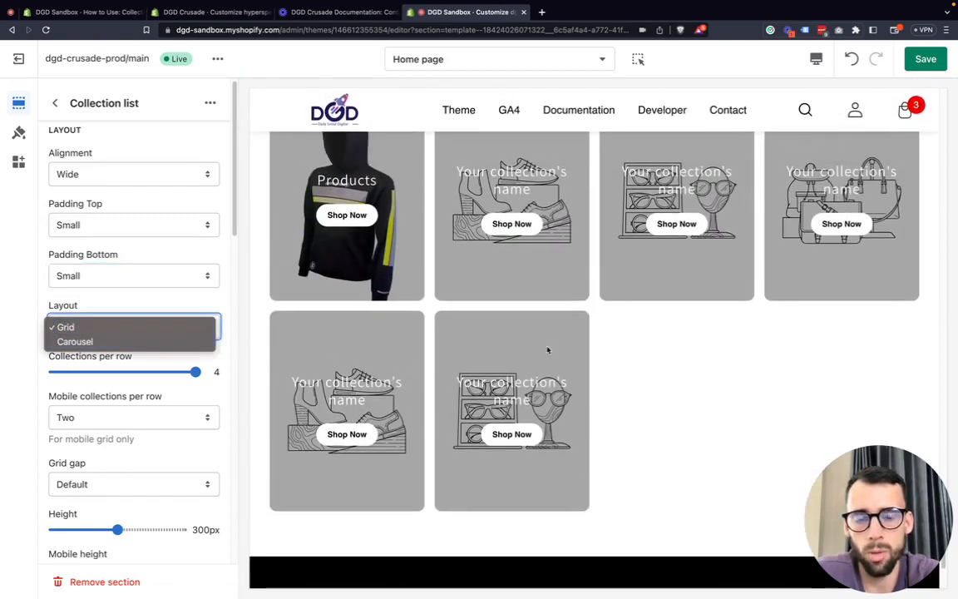
click(9, 327)
scroll(451, 357, up, 1)
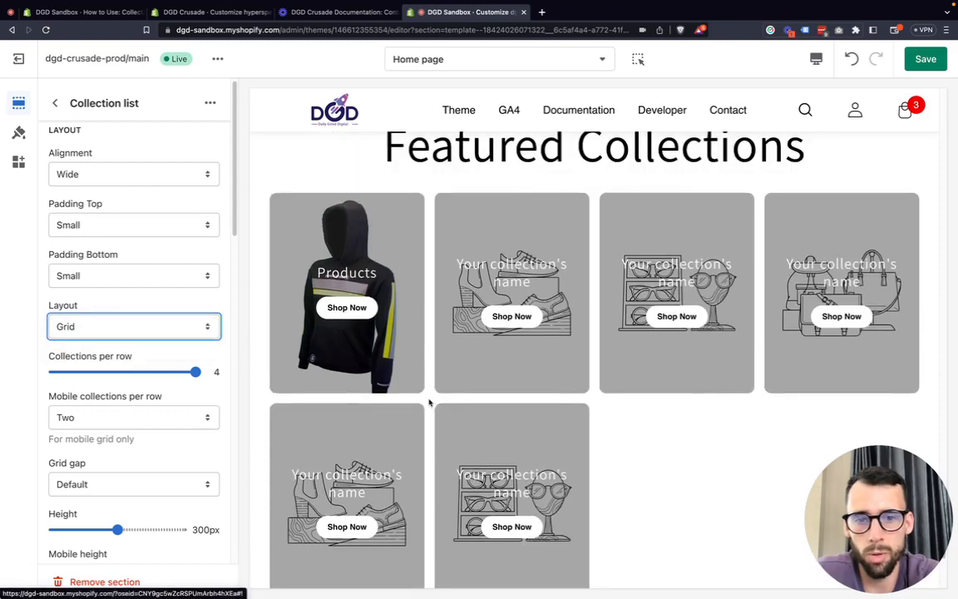
click(130, 326)
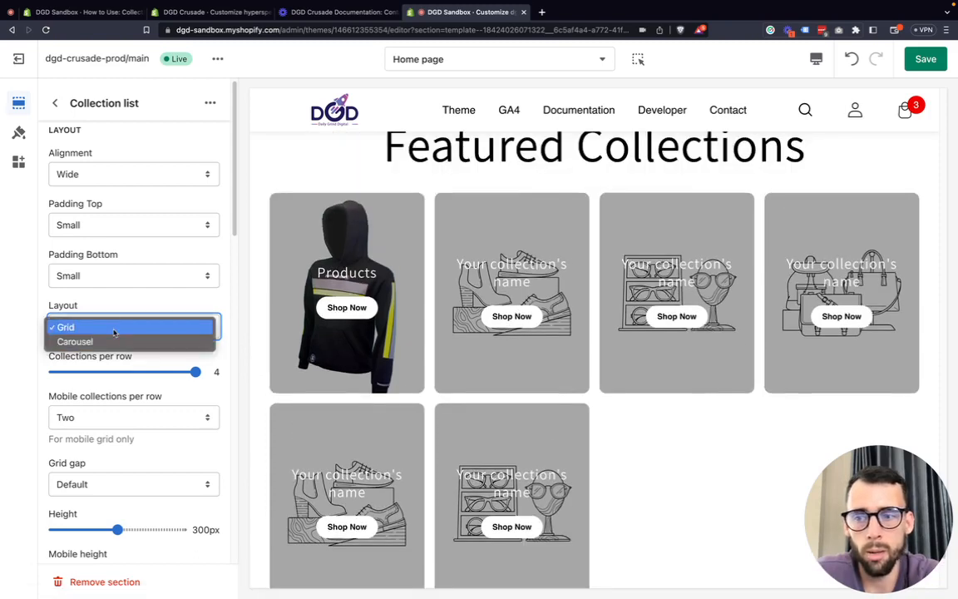
click(114, 341)
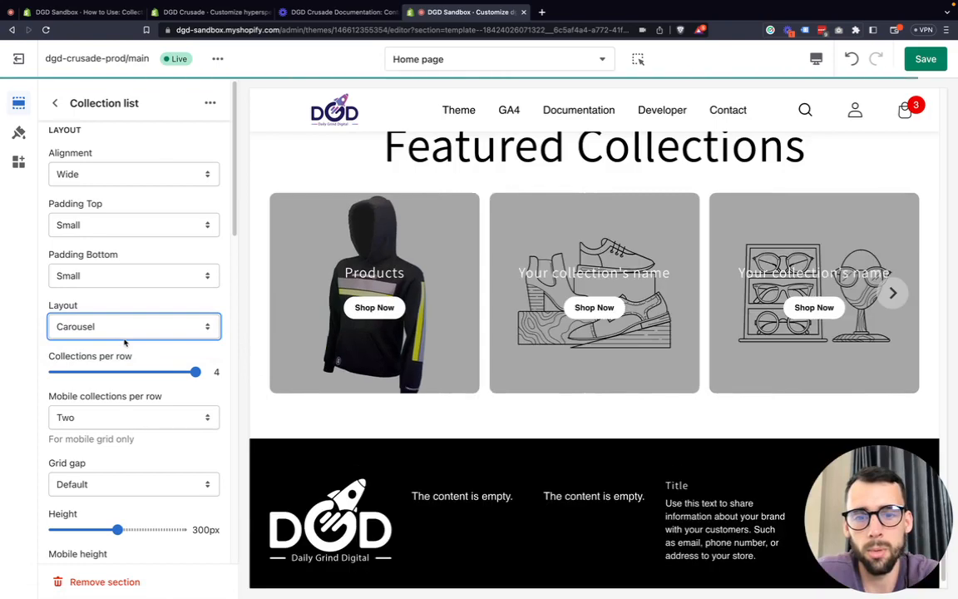
click(893, 293)
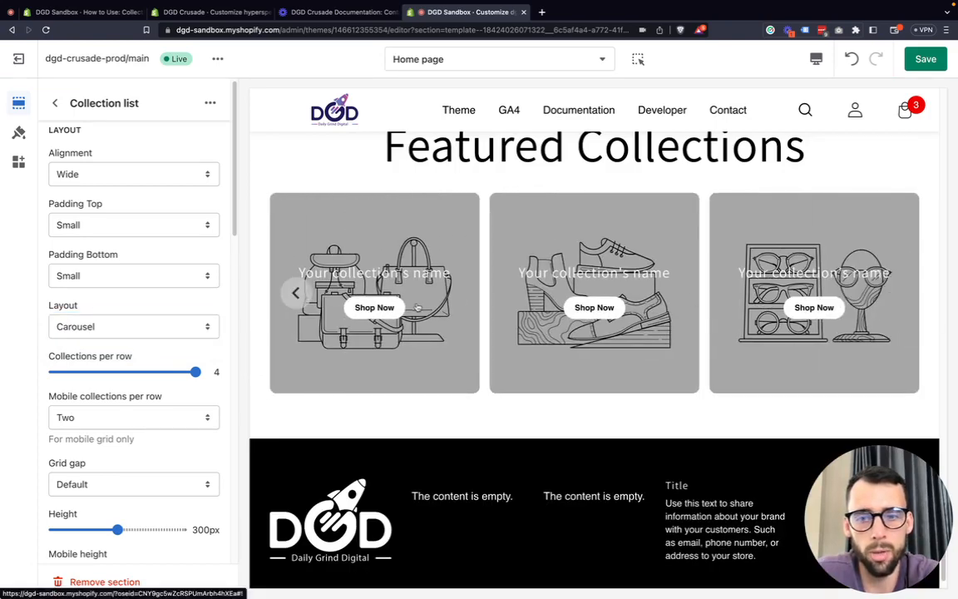
click(293, 291)
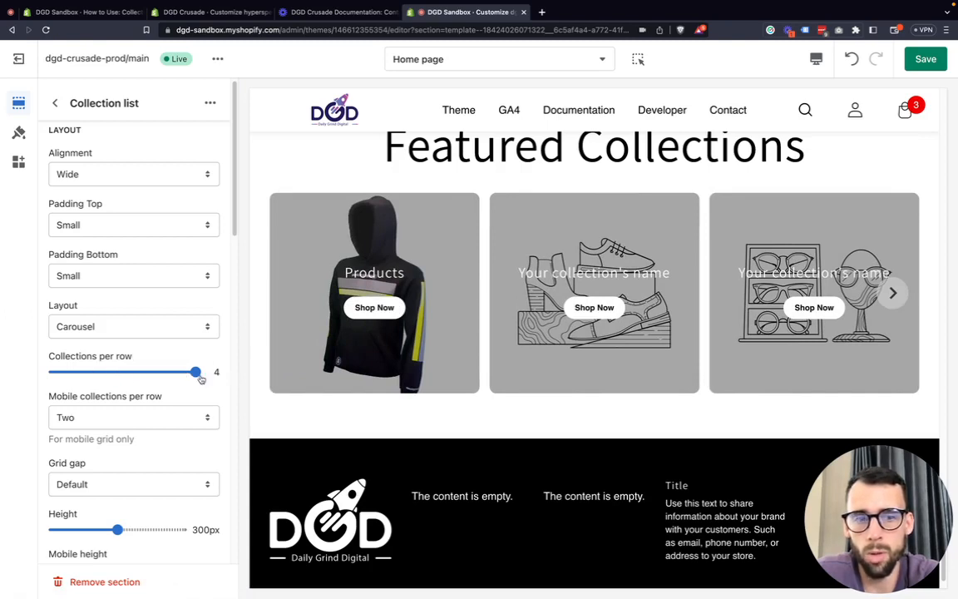
Step: Page through the collection carousel in the fullscreen preview and return to the desktop preview
click(816, 59)
click(817, 144)
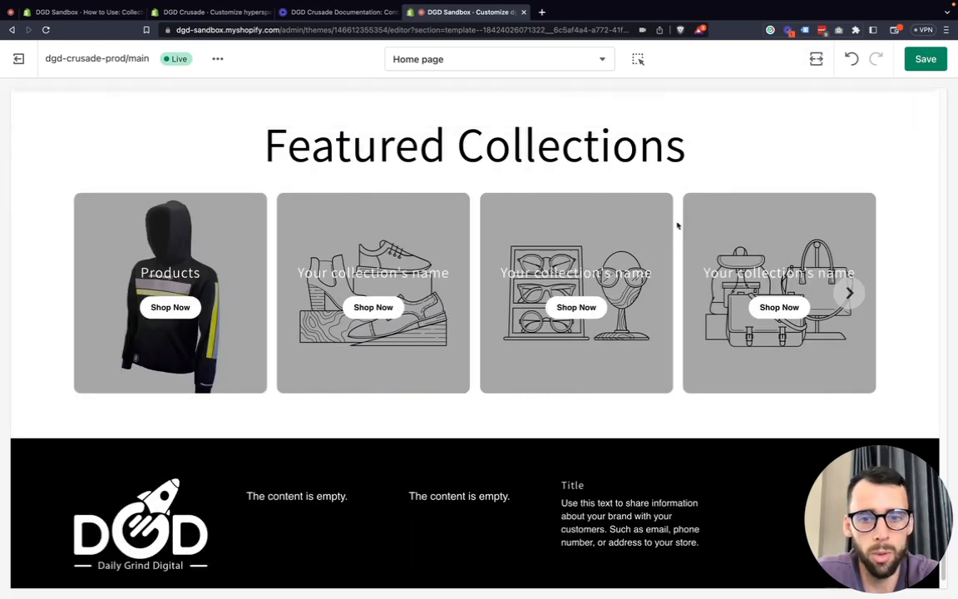
click(850, 293)
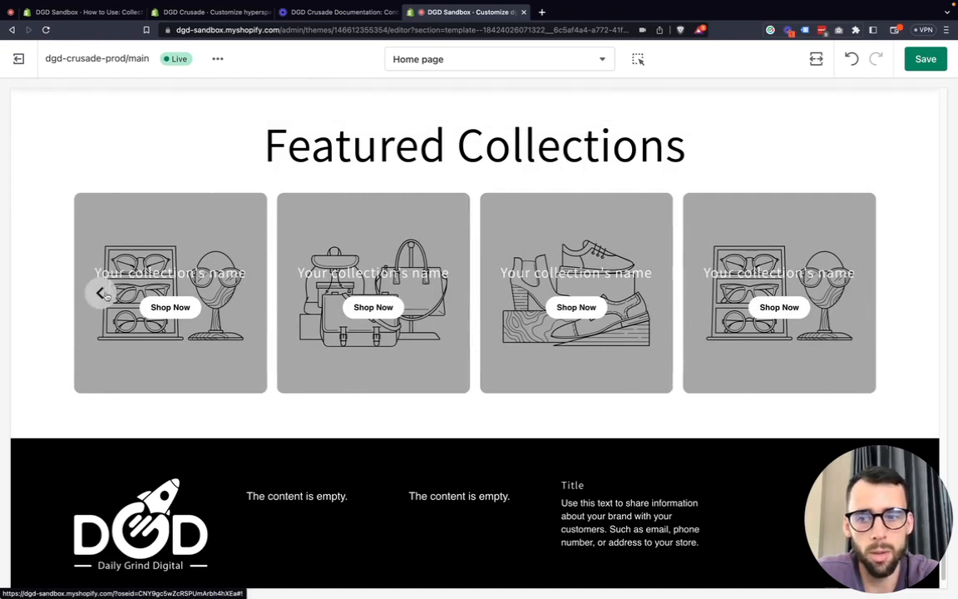
click(101, 293)
click(816, 60)
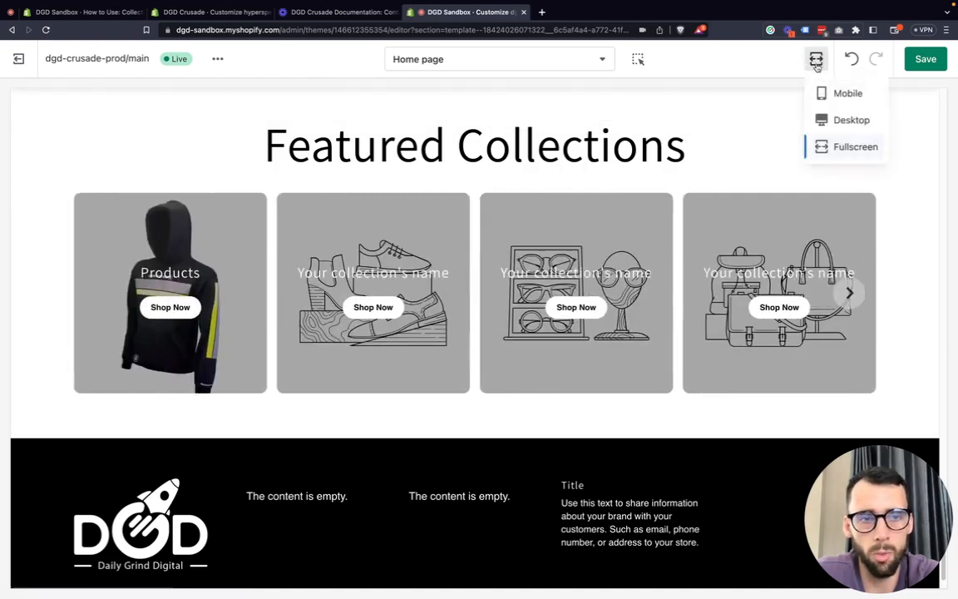
click(849, 120)
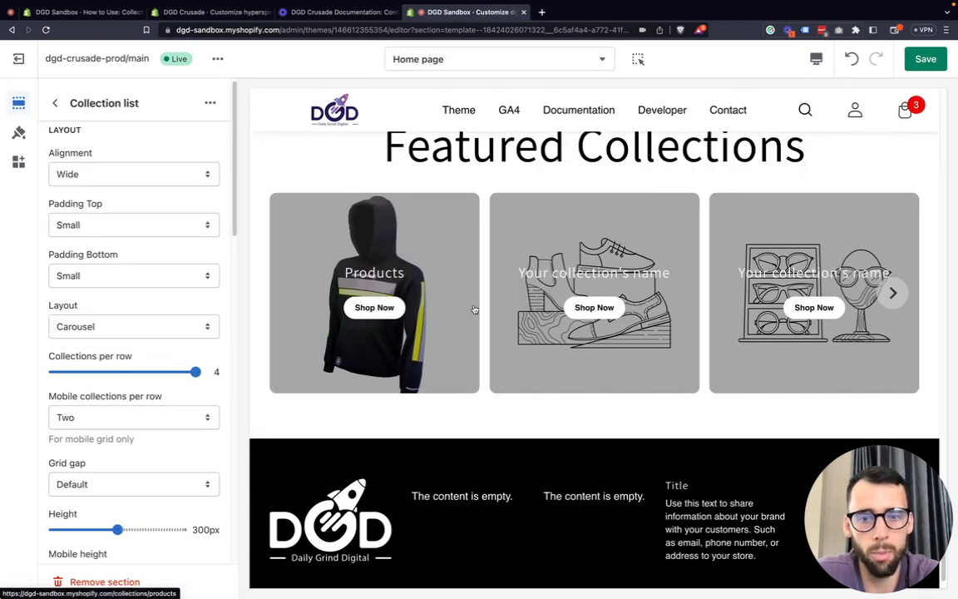
Step: Set the layout of the Collection list section back to Grid
click(113, 333)
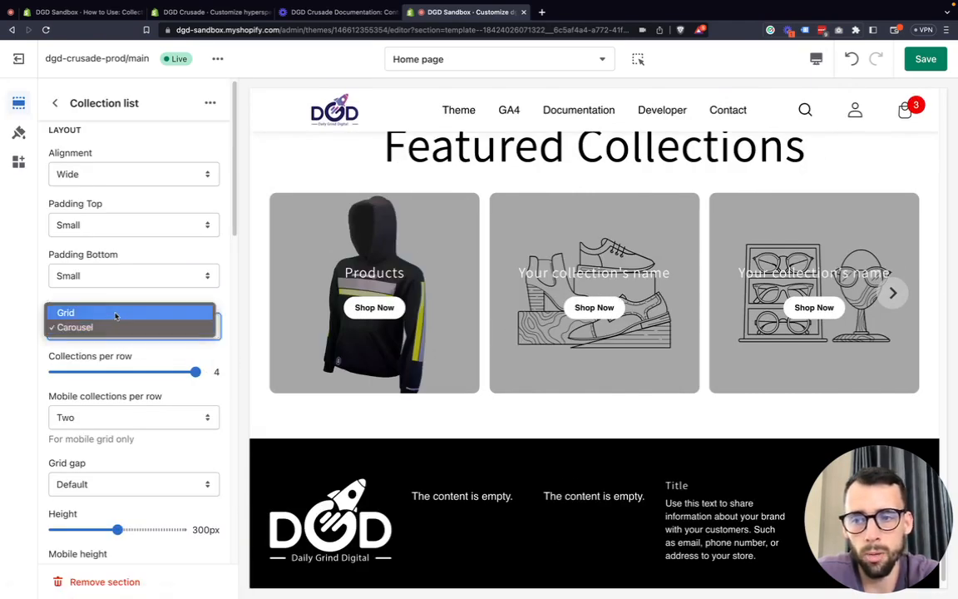
click(116, 314)
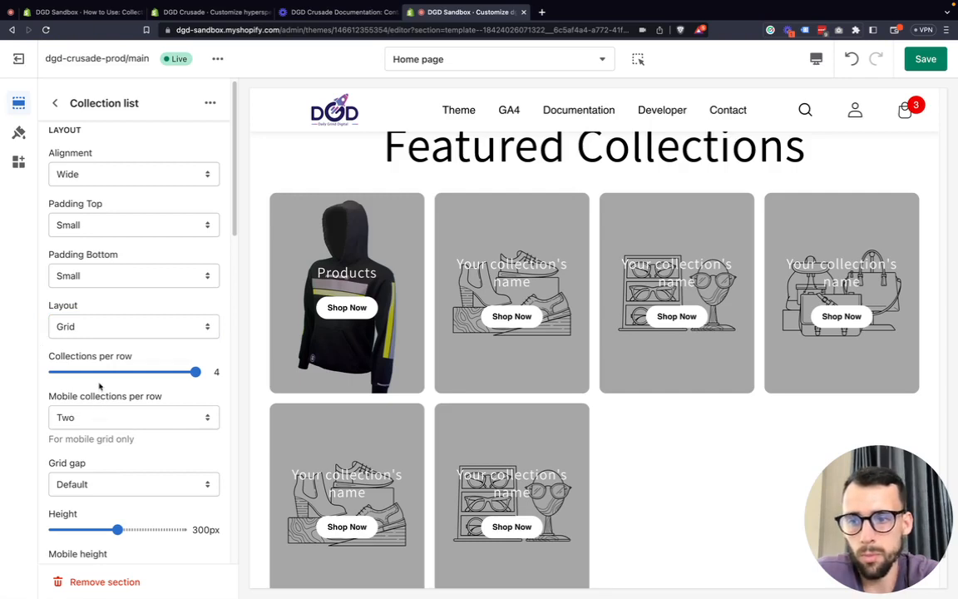
scroll(99, 386, down, 2)
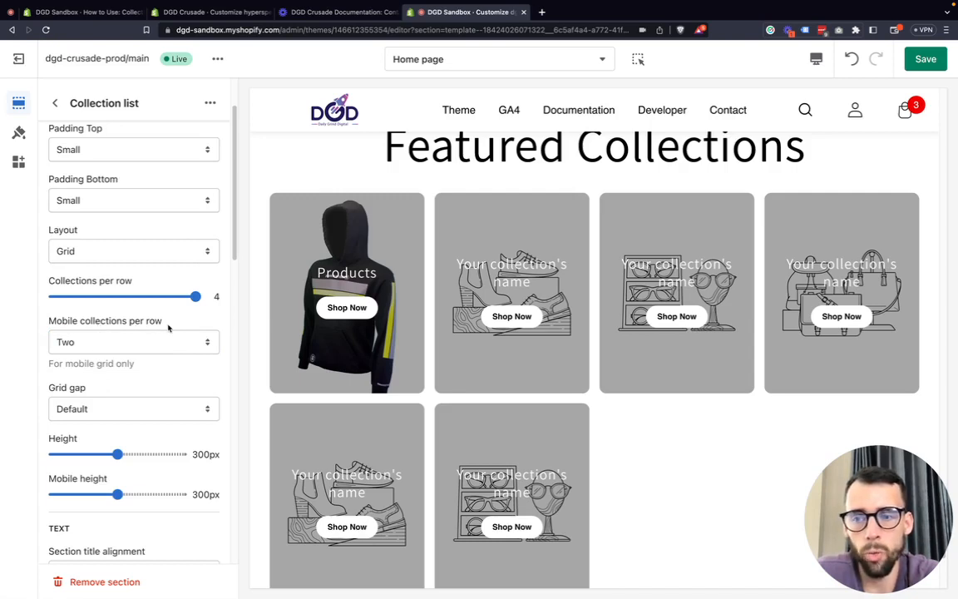
drag(168, 329, 48, 327)
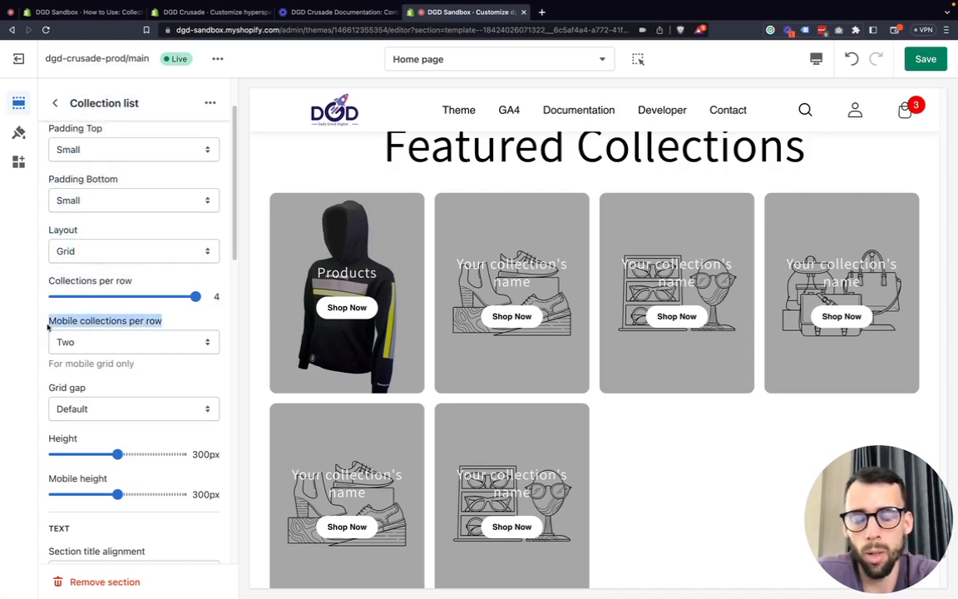
click(48, 327)
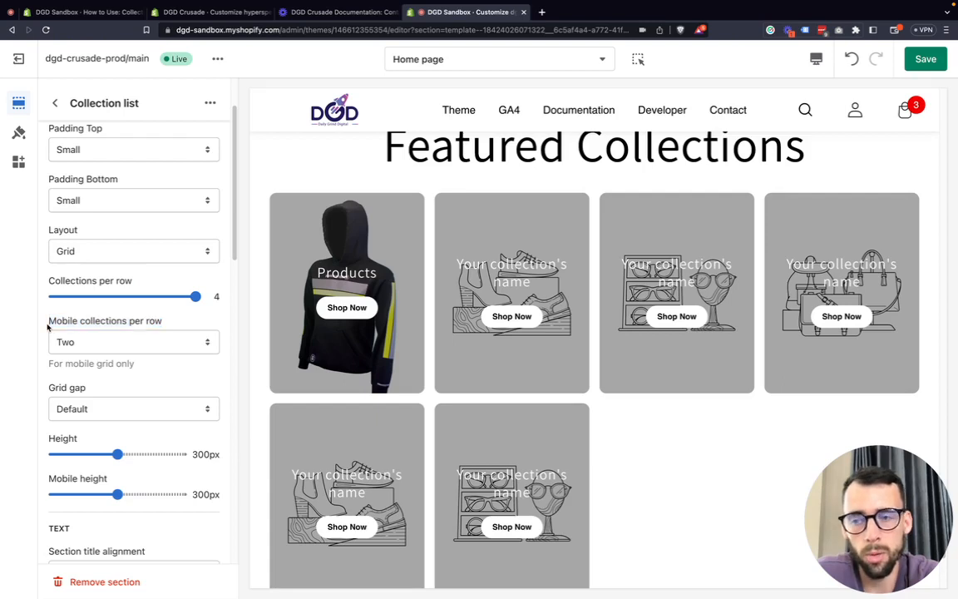
click(104, 252)
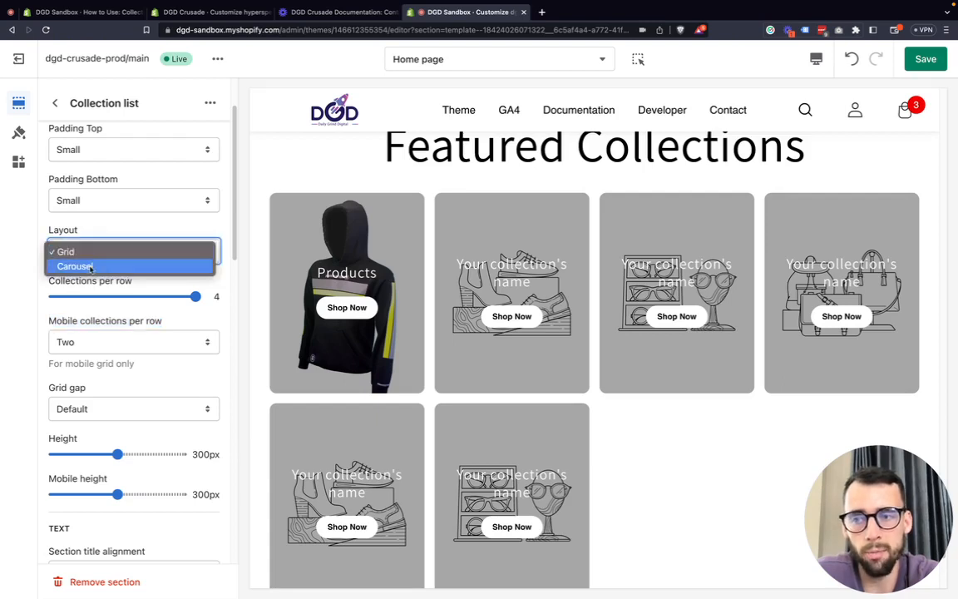
click(28, 341)
Step: Switch the home page preview to Mobile and view the Featured Collections grid
scroll(87, 399, down, 10)
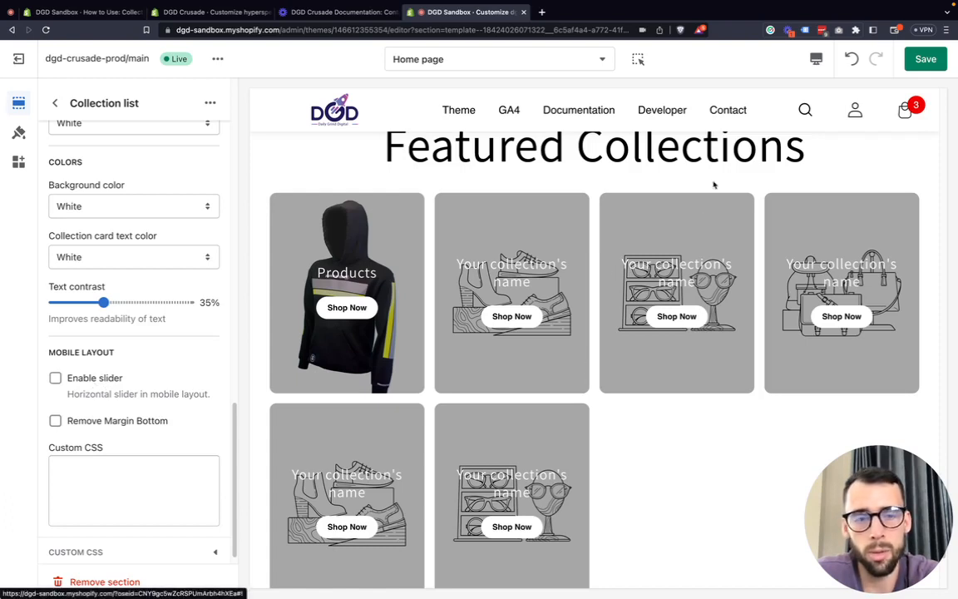
click(816, 59)
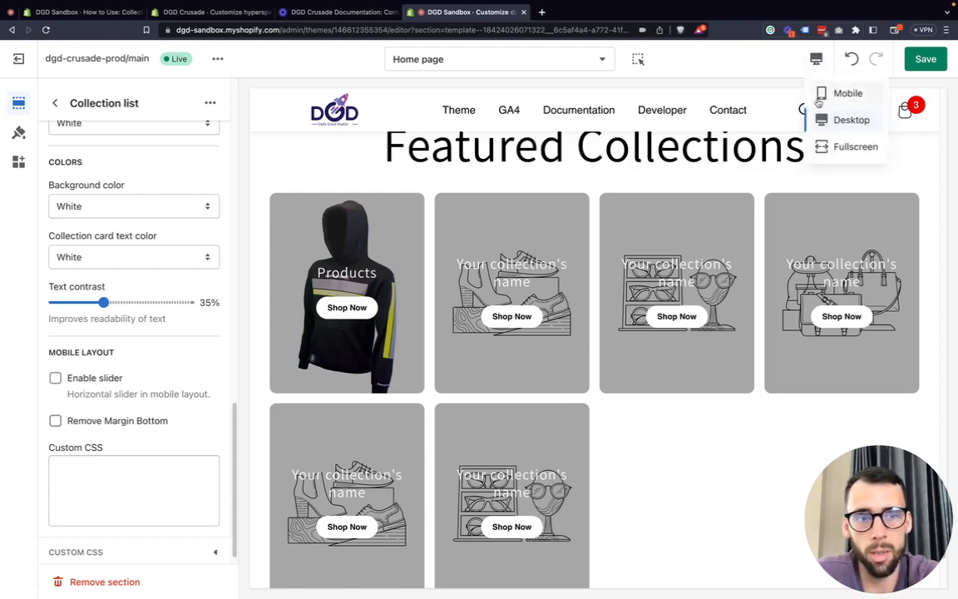
click(836, 92)
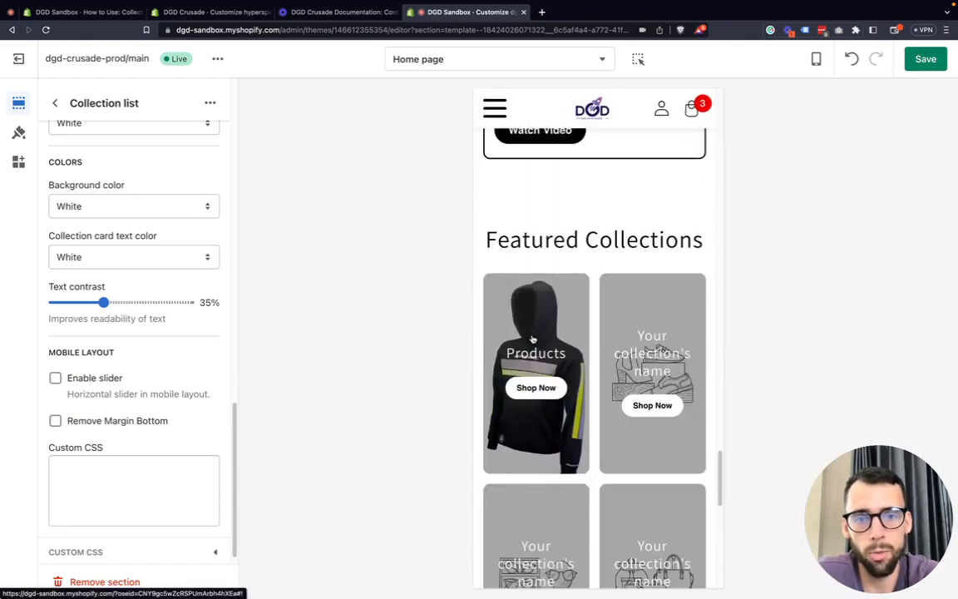
scroll(533, 339, down, 2)
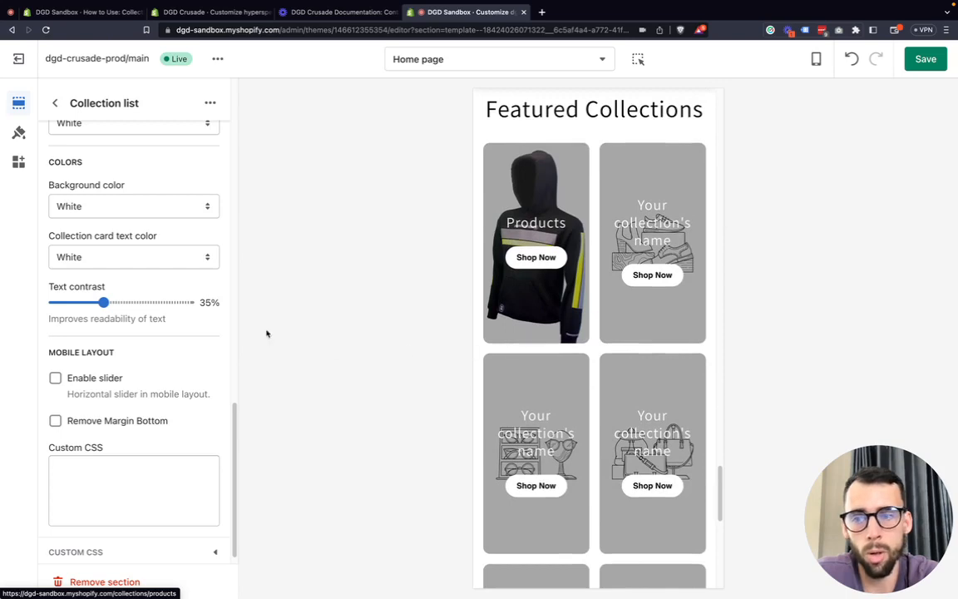
Step: Try One for the Collection list's mobile collections per row, and set it back to Two
scroll(94, 350, up, 3)
scroll(94, 331, up, 10)
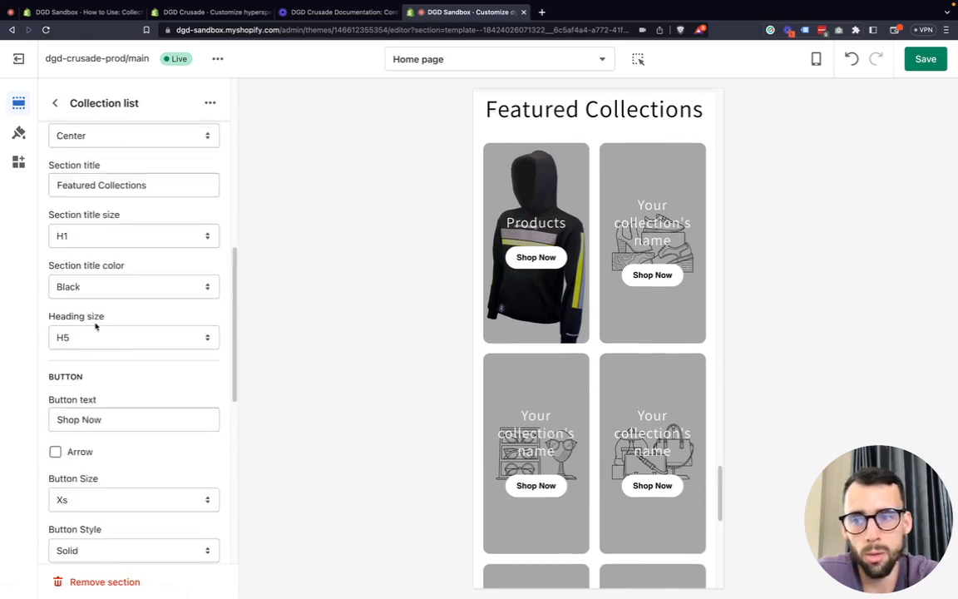
scroll(95, 326, up, 3)
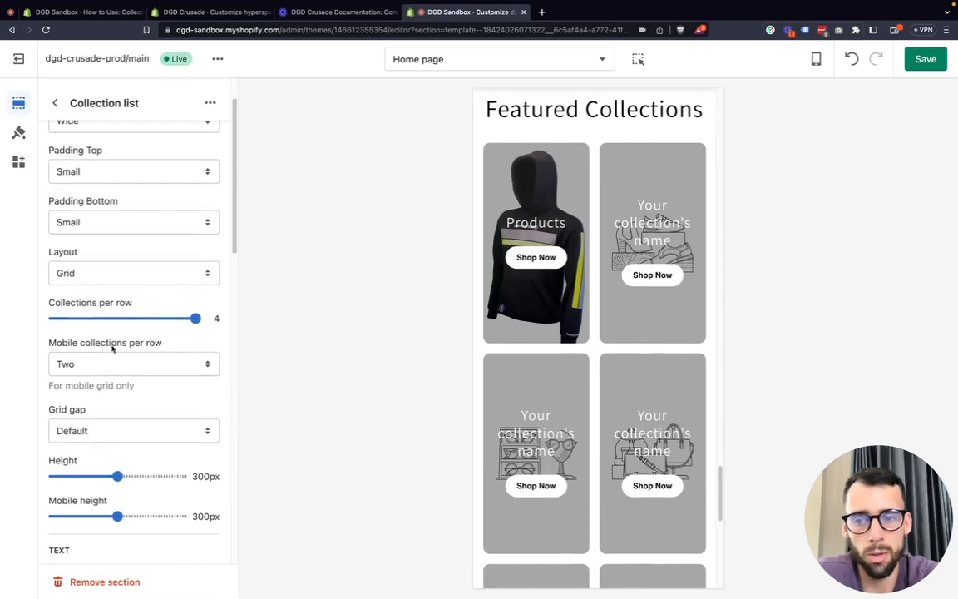
click(102, 366)
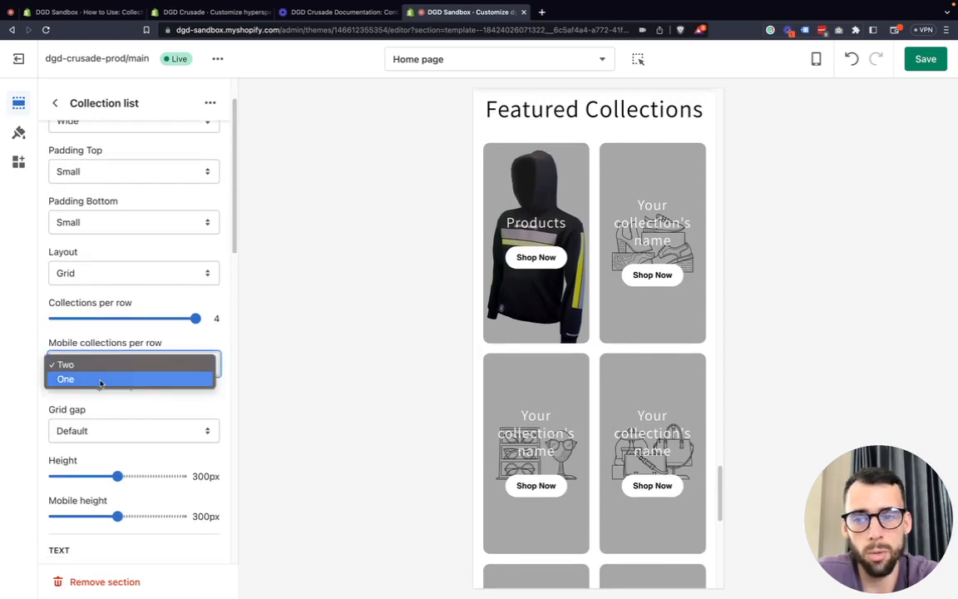
click(100, 380)
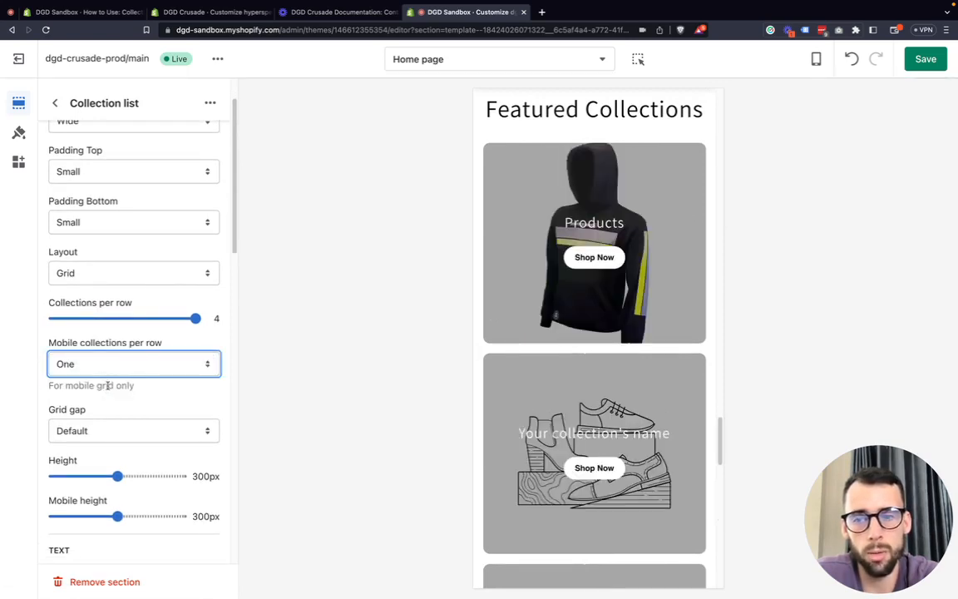
click(100, 370)
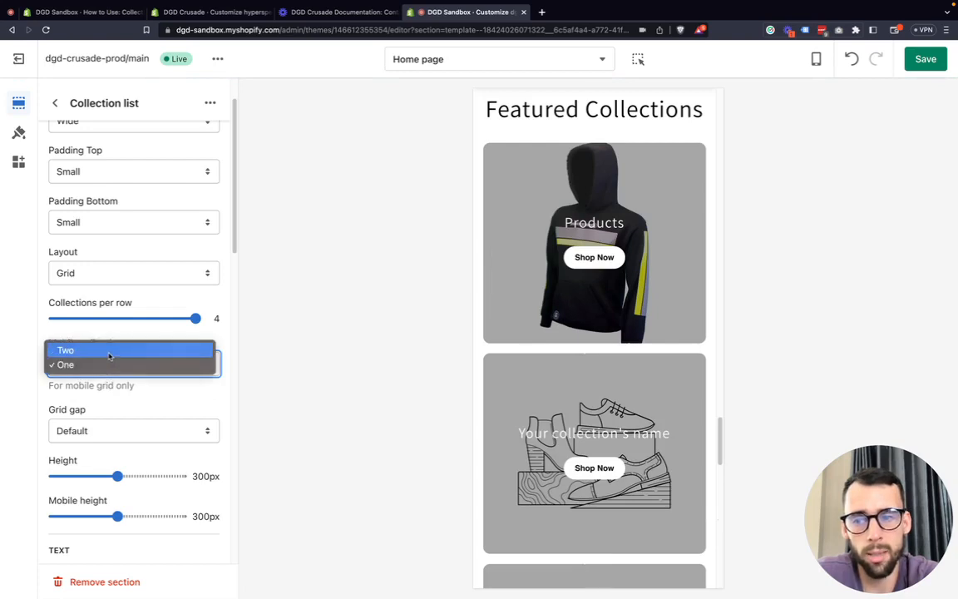
click(109, 353)
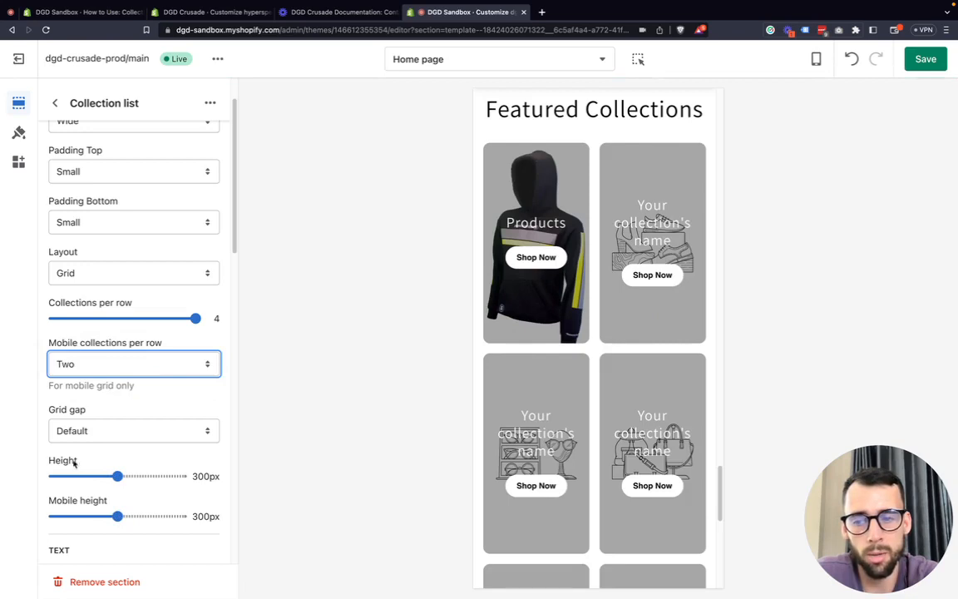
Step: Try mobile heights of 450px and 150px for the collection cards, and settle on 250px
drag(76, 460, 49, 463)
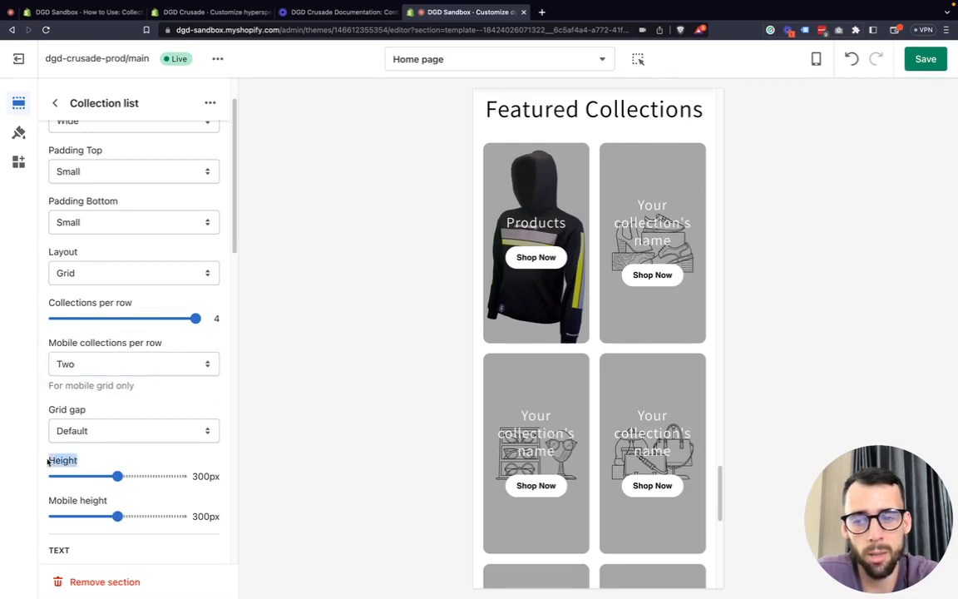
click(117, 516)
drag(122, 516, 187, 517)
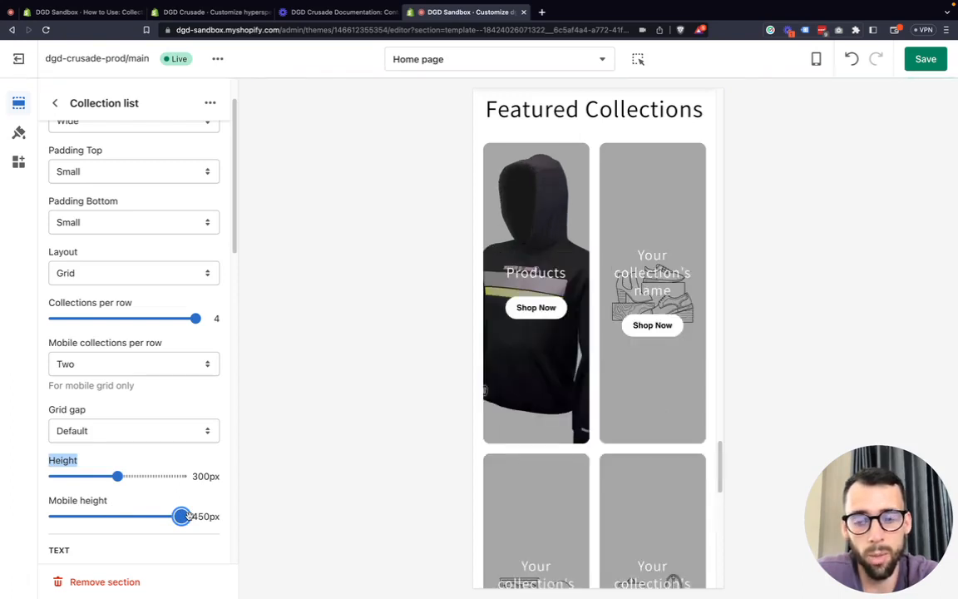
drag(182, 516, 45, 518)
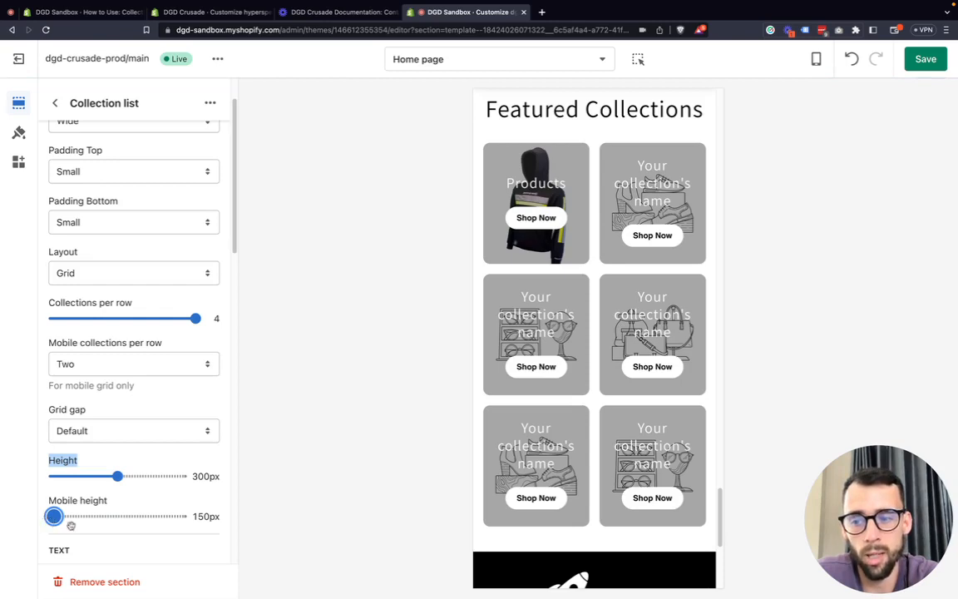
drag(70, 524, 92, 529)
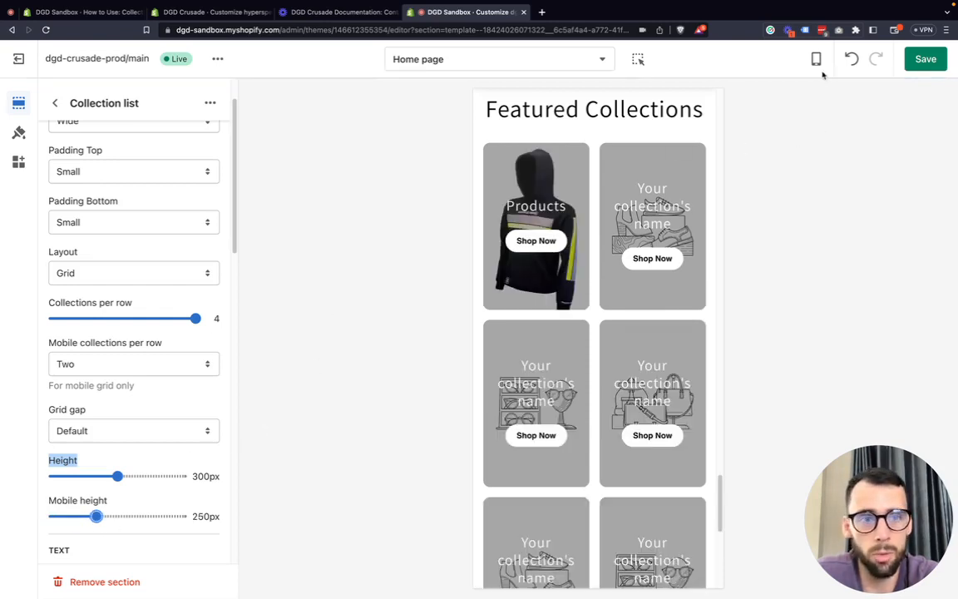
Step: Try one mobile collection per row with a 450px mobile height, and return to two per row
click(91, 361)
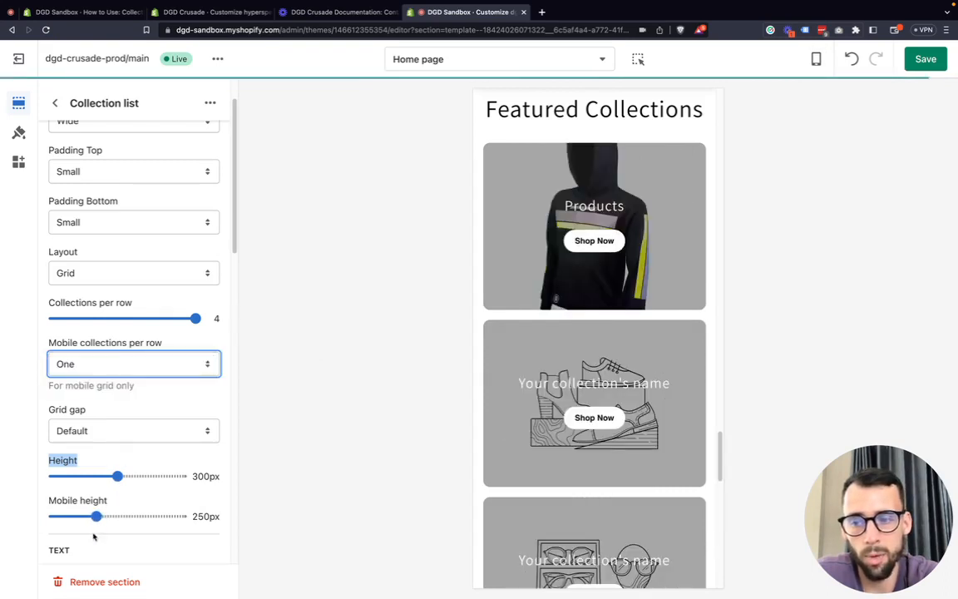
drag(96, 515, 179, 518)
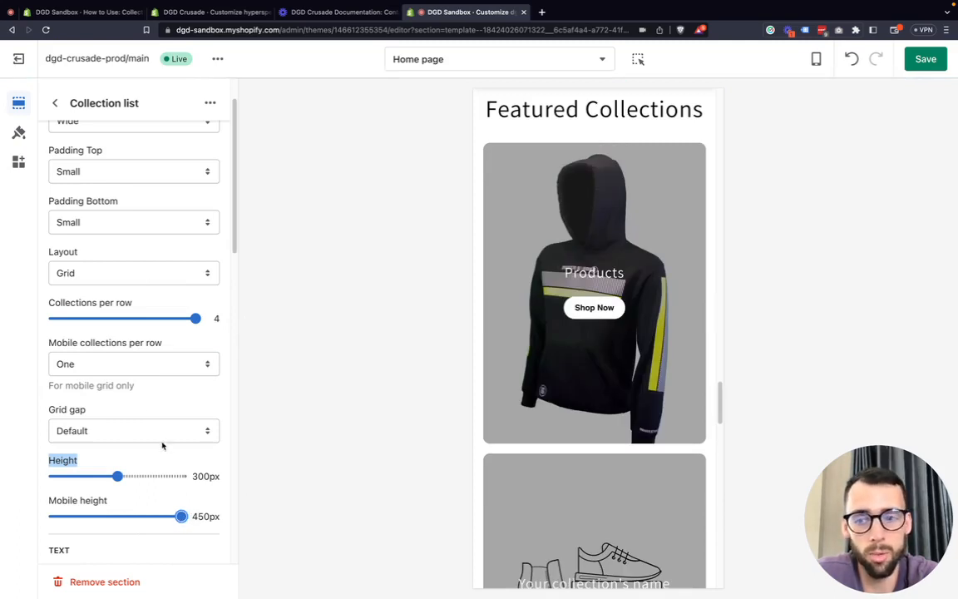
click(103, 364)
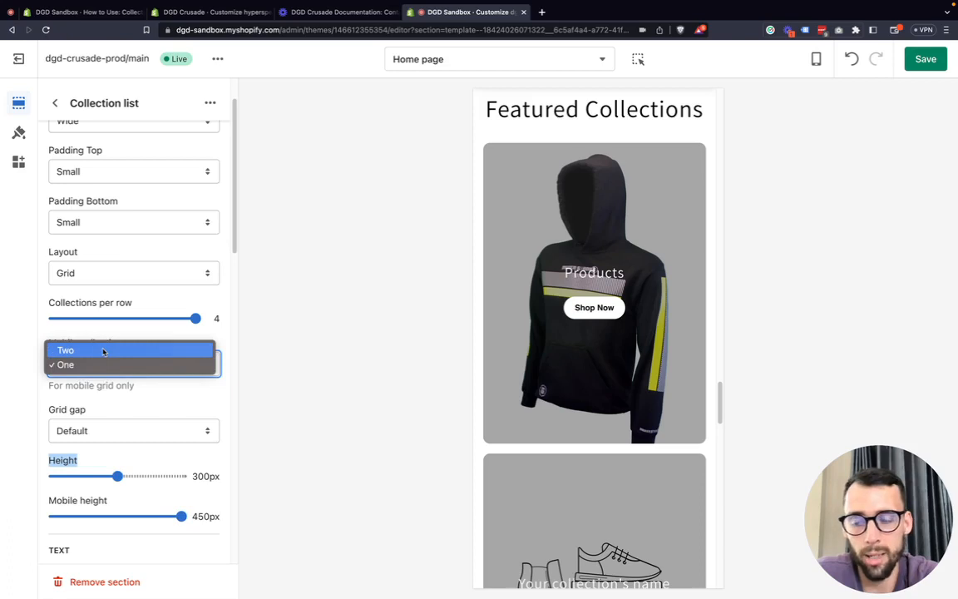
click(103, 351)
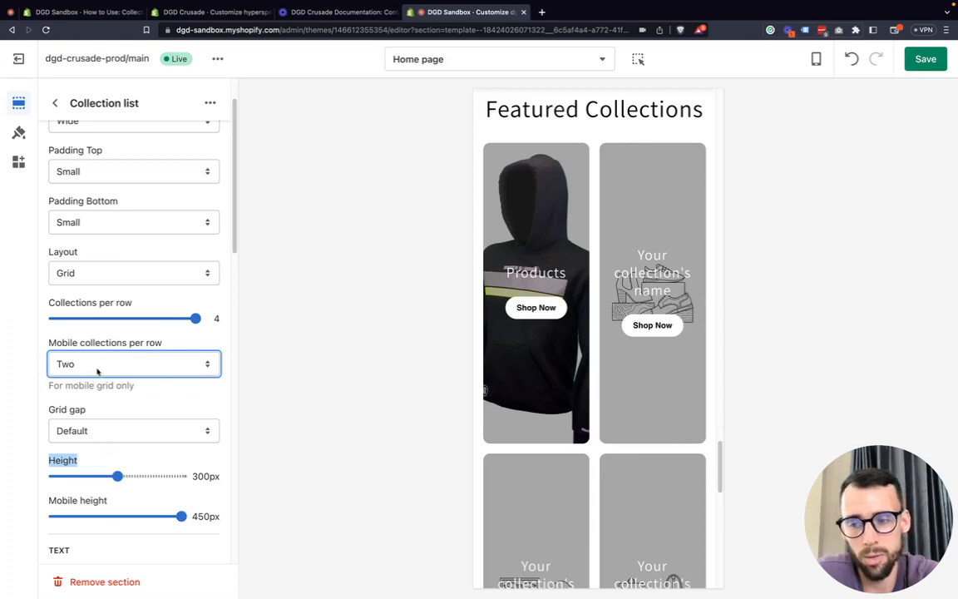
click(97, 372)
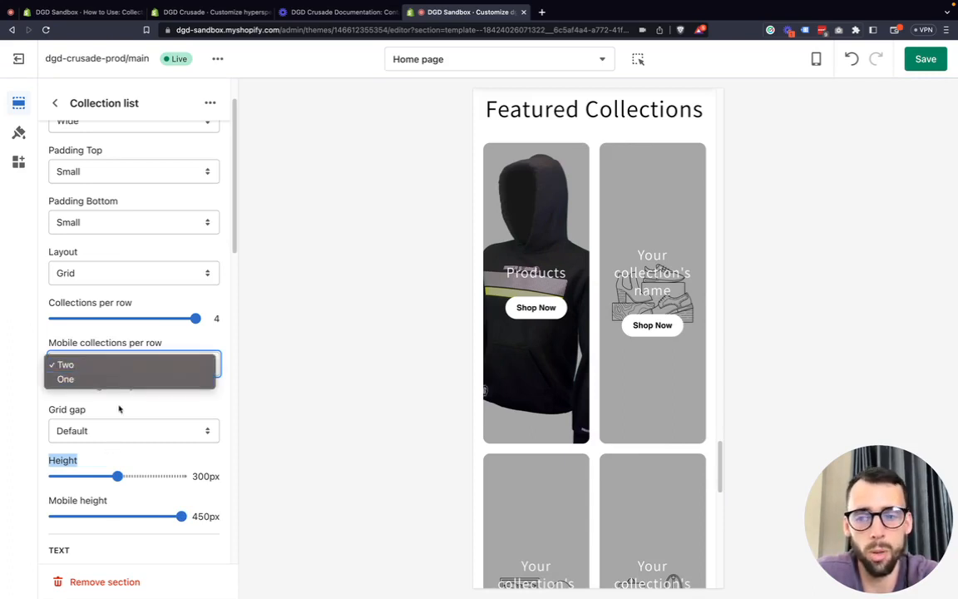
click(117, 406)
Step: Set the Collection list's mobile height to 150px
scroll(79, 499, down, 1)
scroll(91, 496, down, 2)
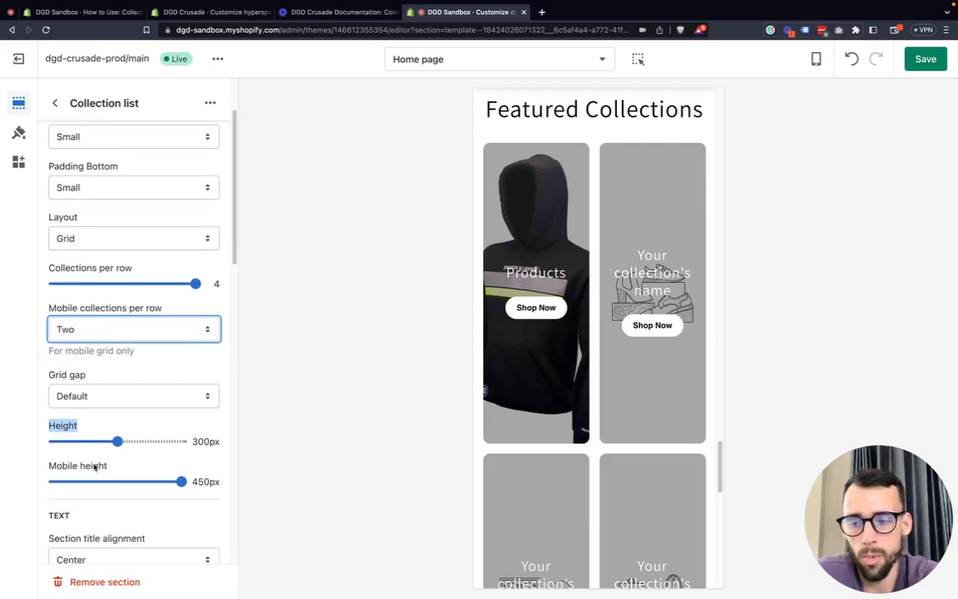
drag(176, 467, 53, 467)
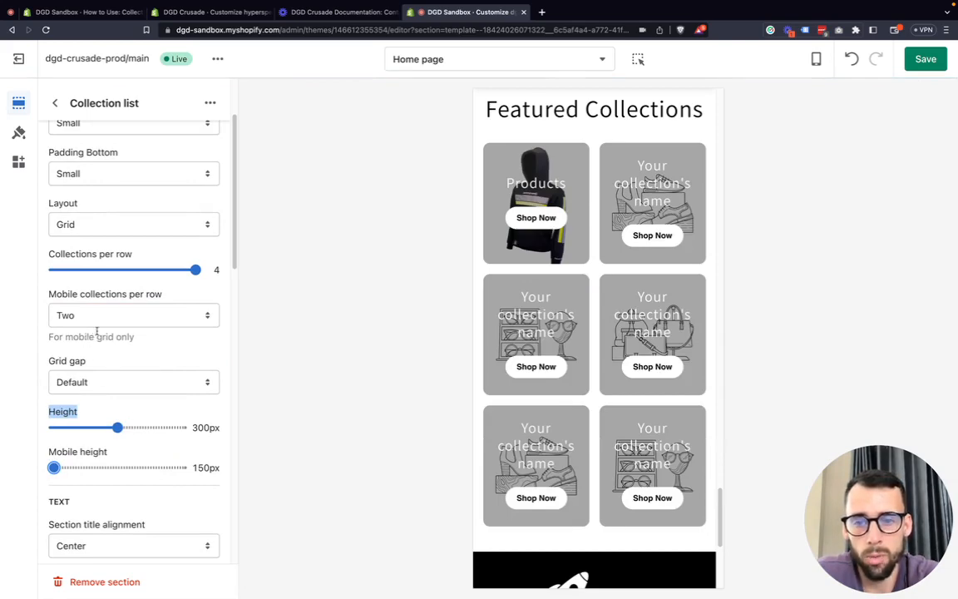
Step: Check the Featured Collections grid in the desktop preview and return to the mobile preview
click(816, 59)
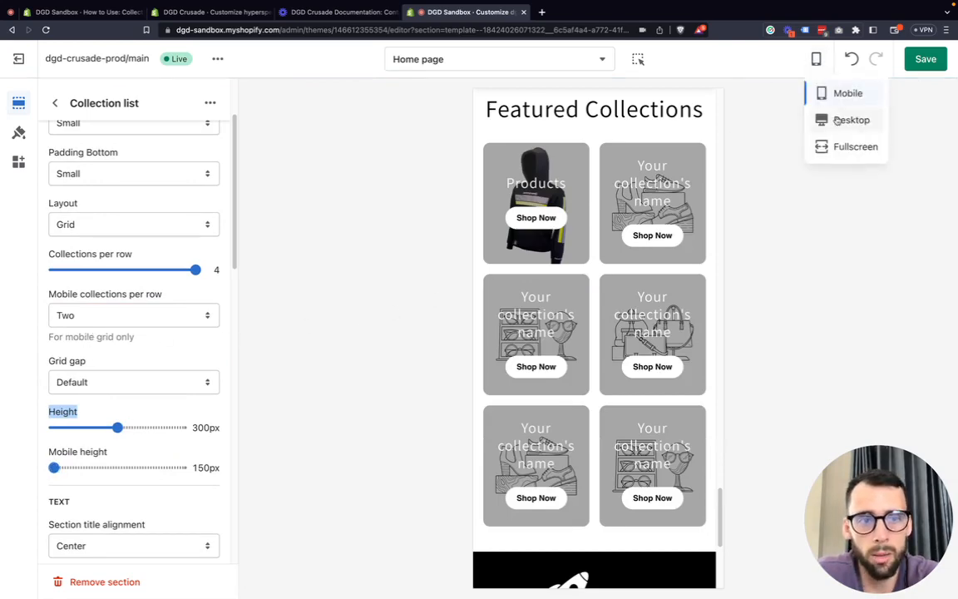
click(845, 122)
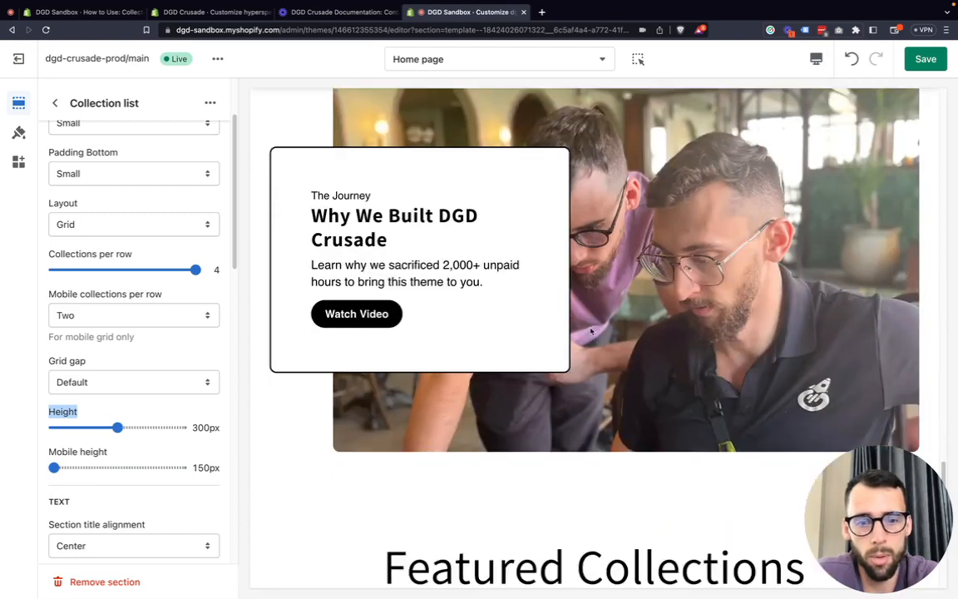
scroll(590, 331, down, 2)
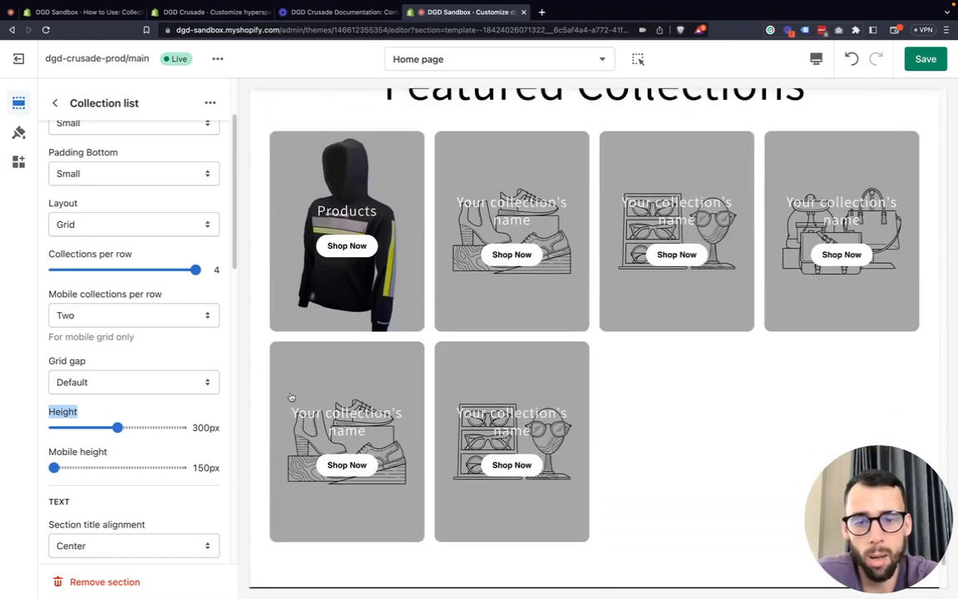
click(816, 59)
click(846, 102)
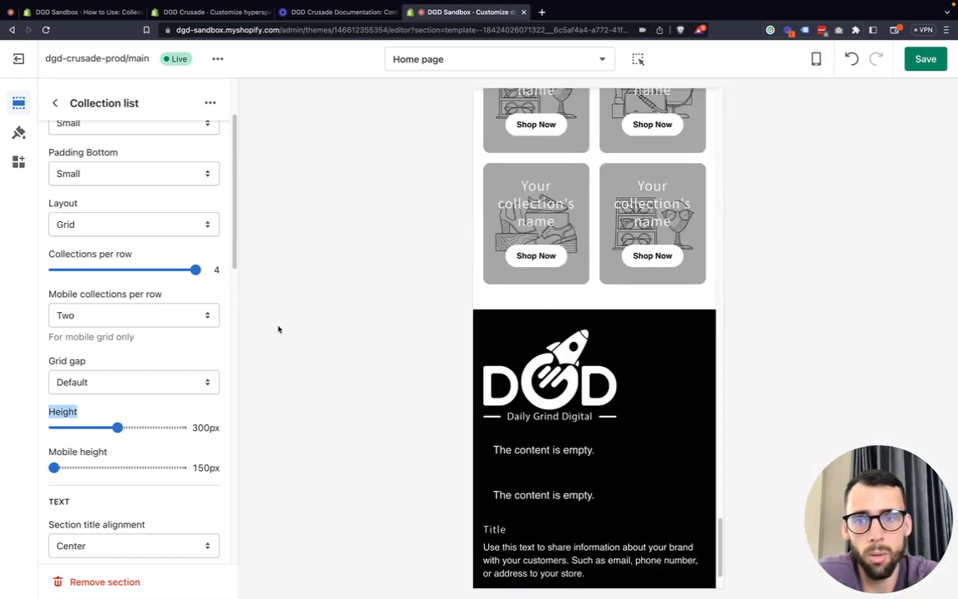
Step: Enable the horizontal slider for the Collection list's mobile layout and page forward through two collections in the preview
scroll(59, 311, up, 1)
click(91, 243)
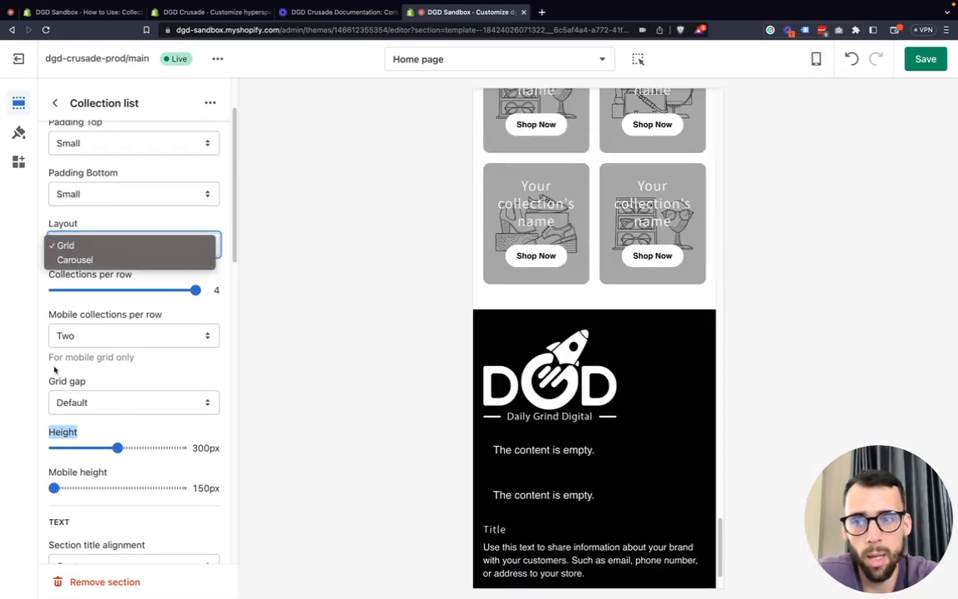
scroll(83, 411, down, 9)
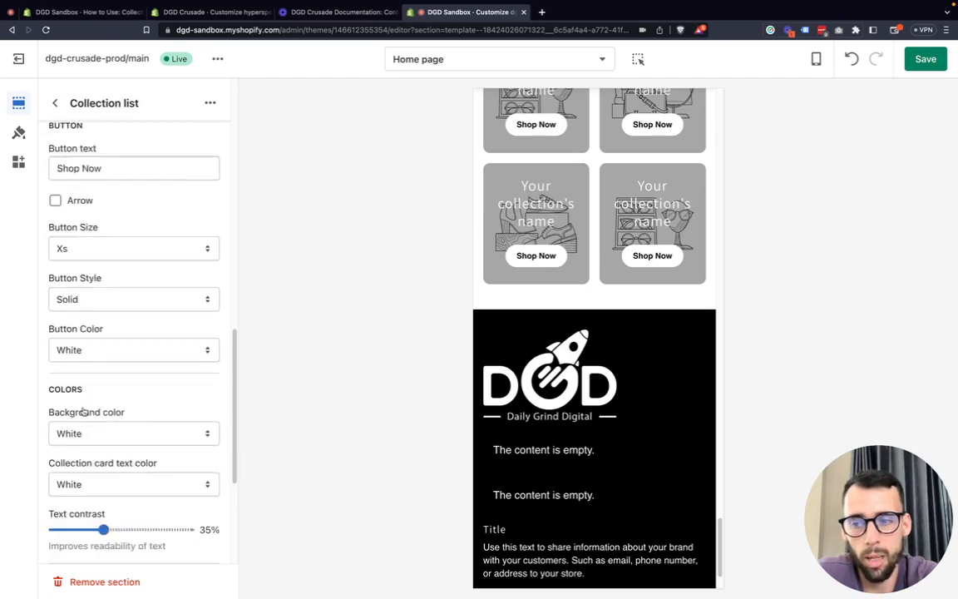
scroll(93, 381, down, 3)
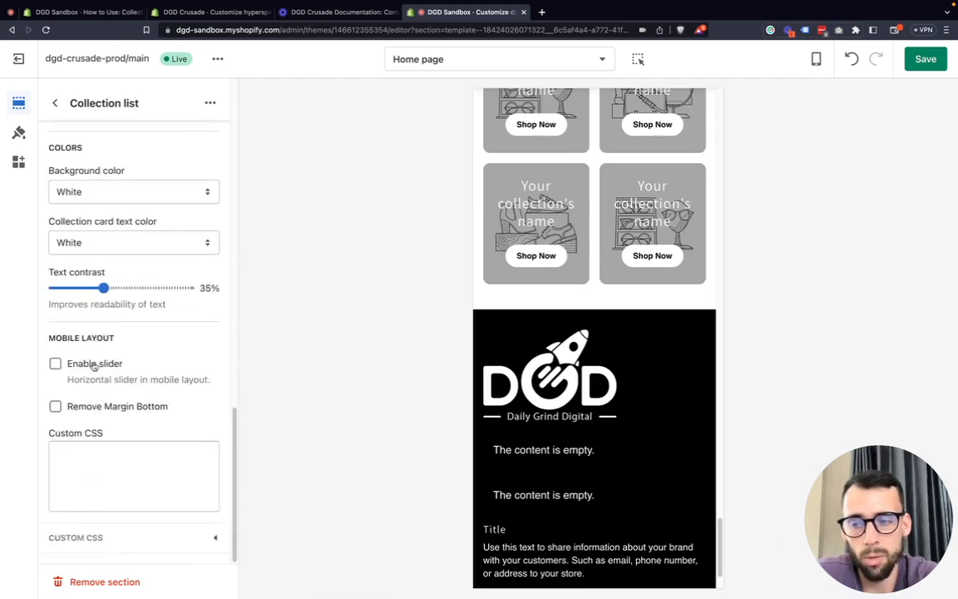
click(95, 367)
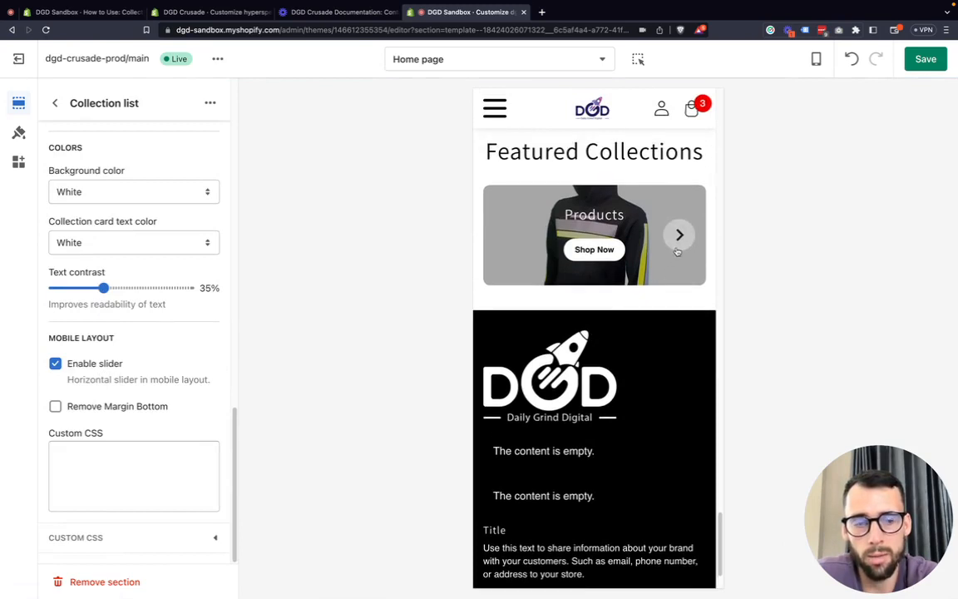
click(679, 237)
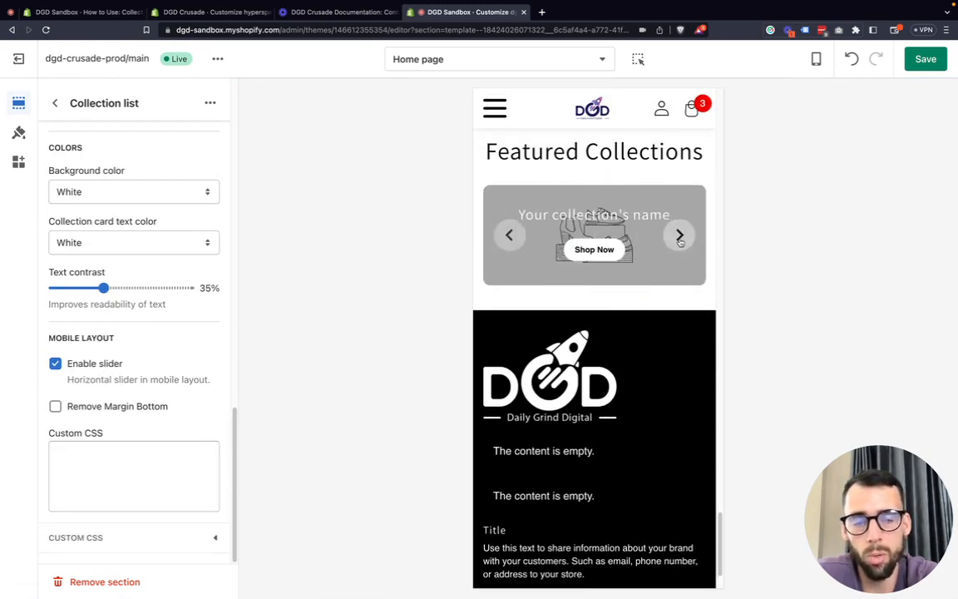
click(679, 237)
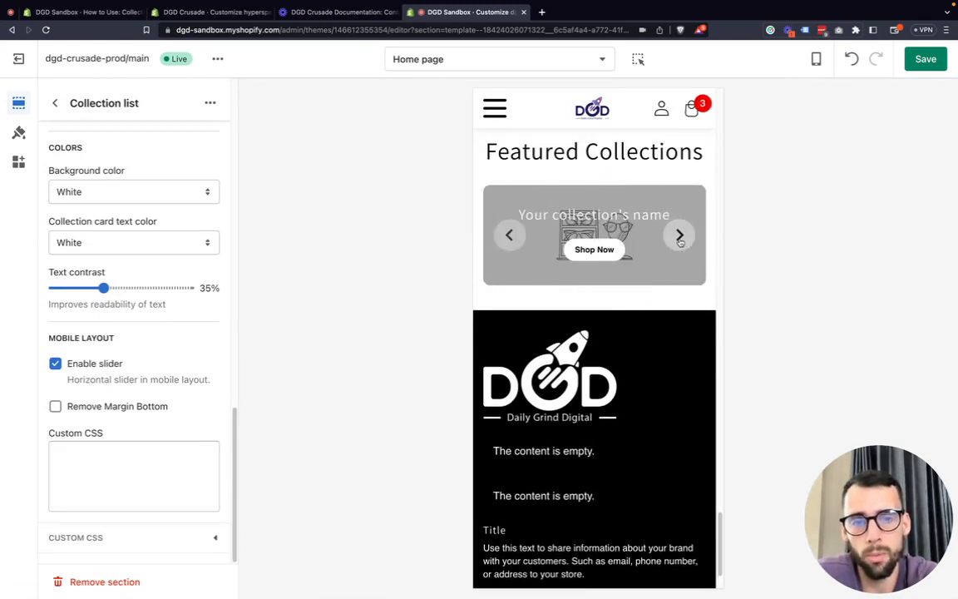
Step: Disable the Collection list's horizontal slider for mobile and compare the section in the desktop and mobile previews
click(680, 240)
click(513, 240)
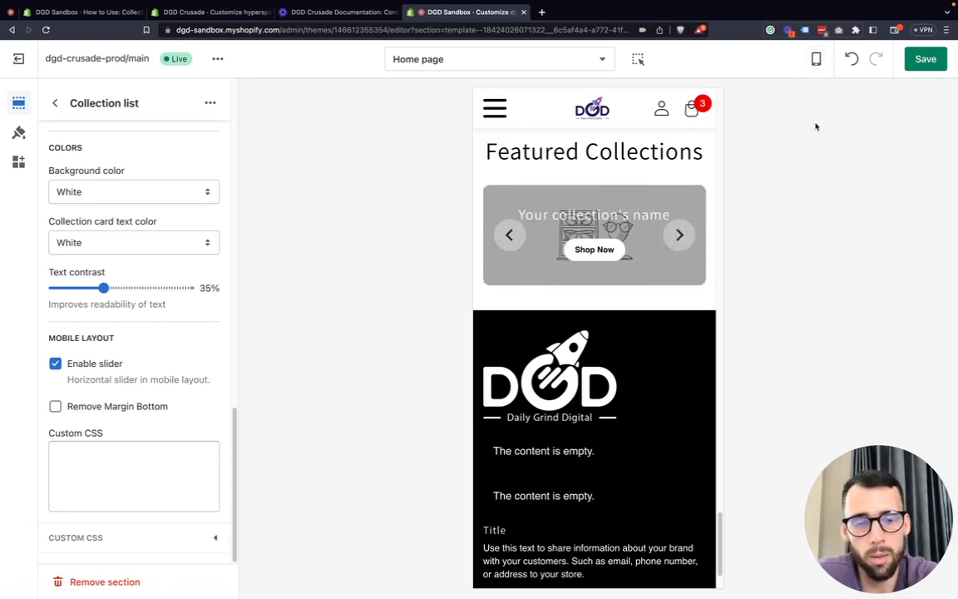
click(816, 60)
click(841, 120)
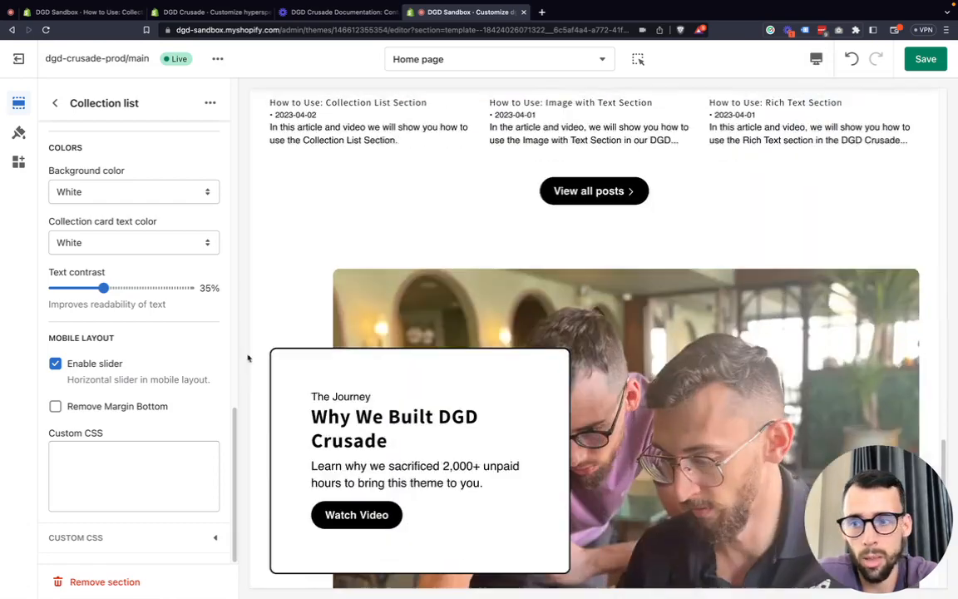
click(96, 365)
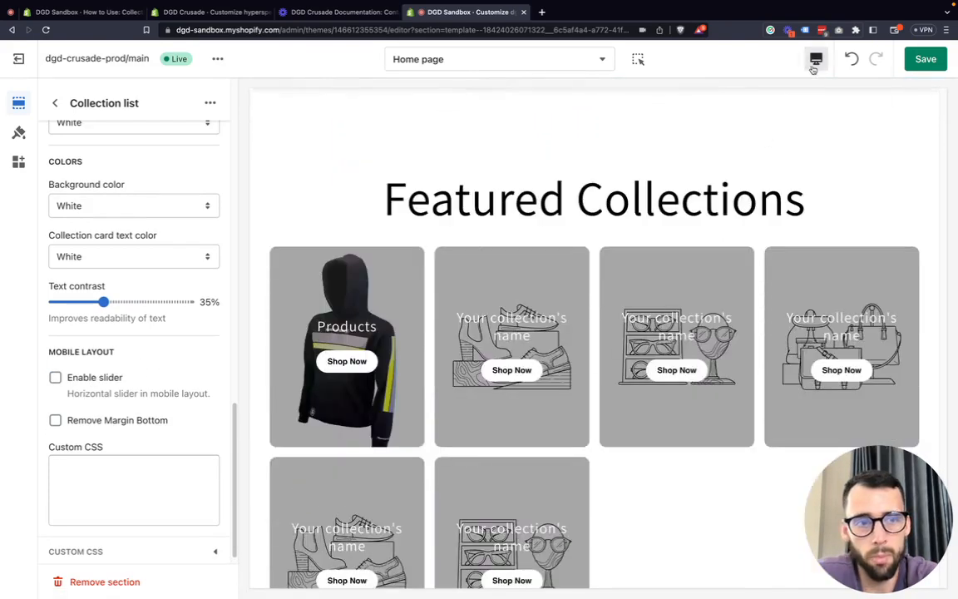
click(816, 58)
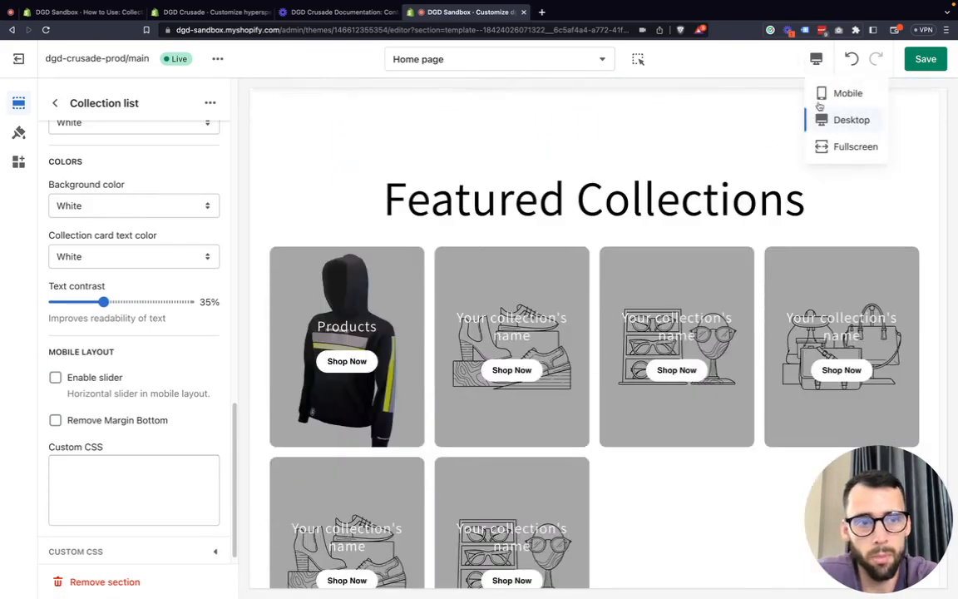
click(842, 93)
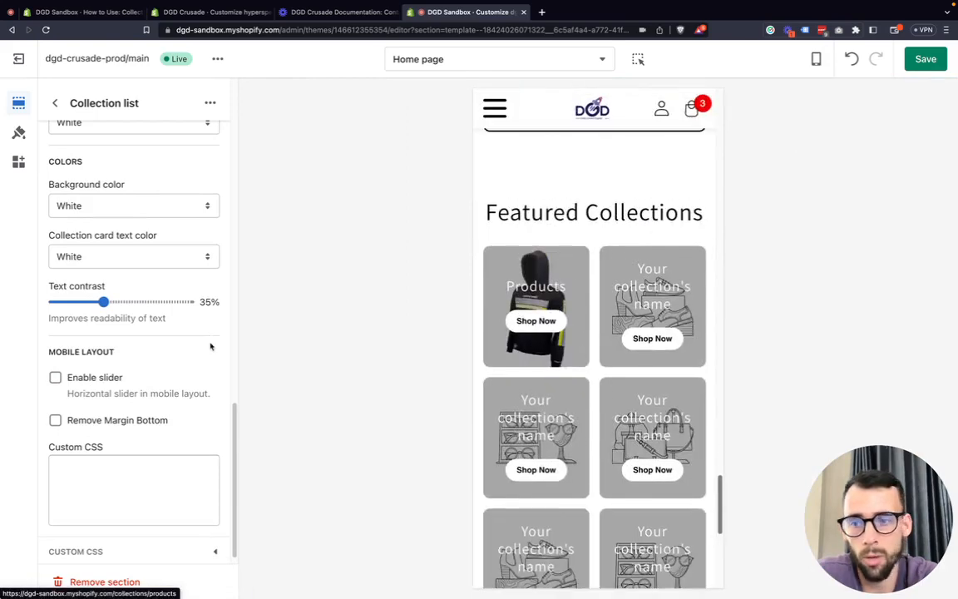
Step: Set the Collection list's layout to Carousel while in the mobile preview
scroll(133, 331, up, 3)
scroll(133, 331, up, 7)
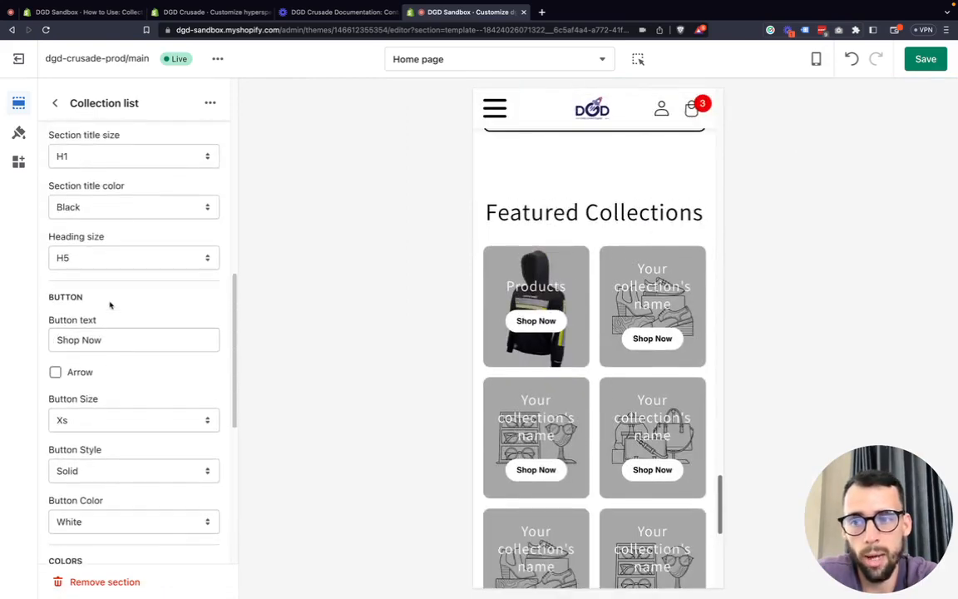
scroll(124, 291, up, 5)
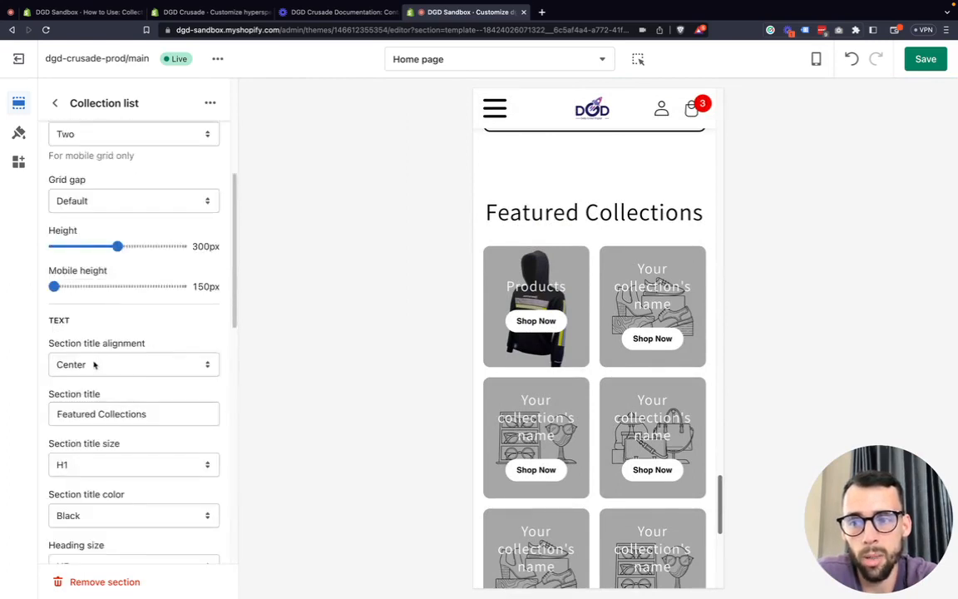
scroll(94, 366, up, 2)
scroll(98, 349, up, 5)
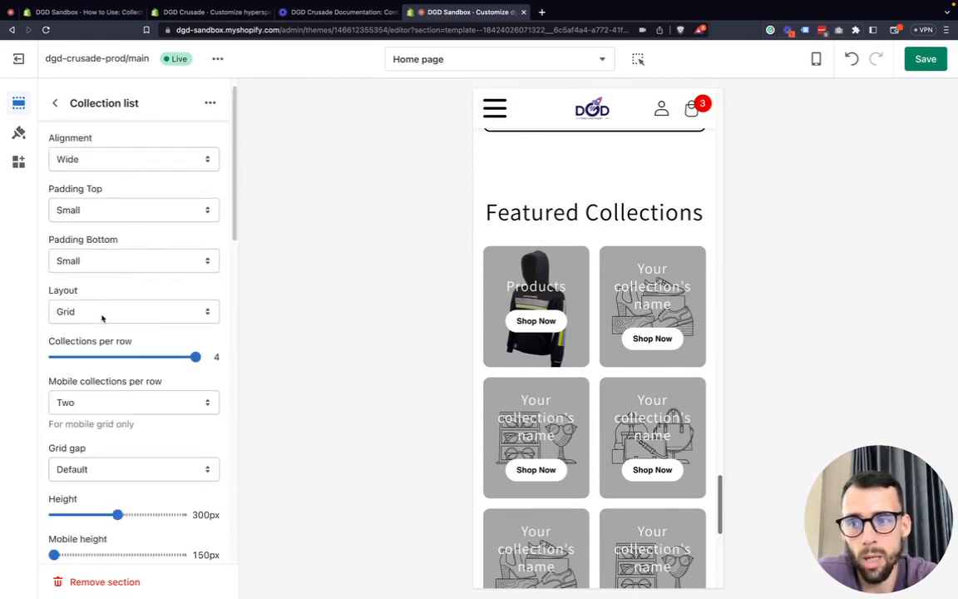
click(103, 325)
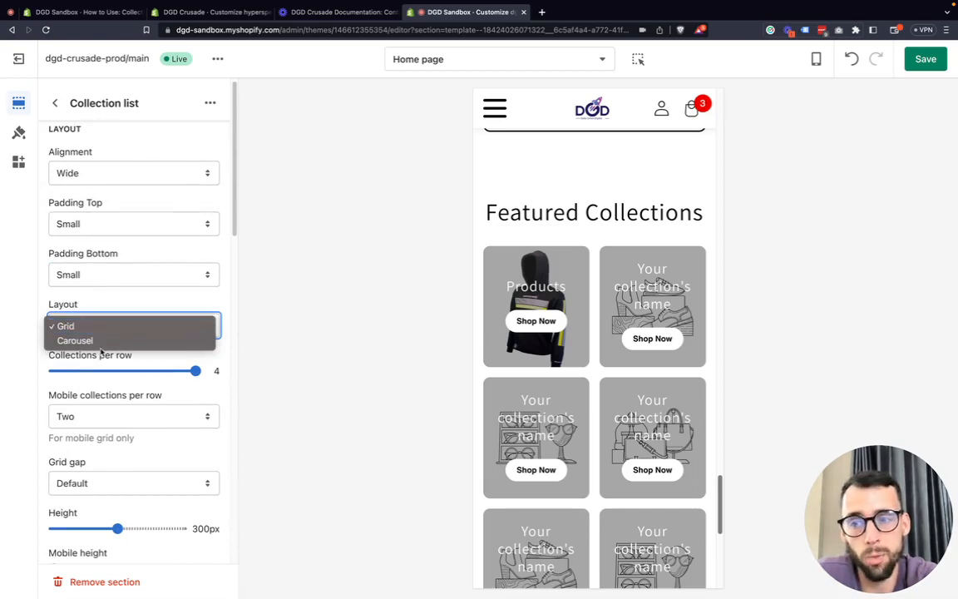
click(104, 341)
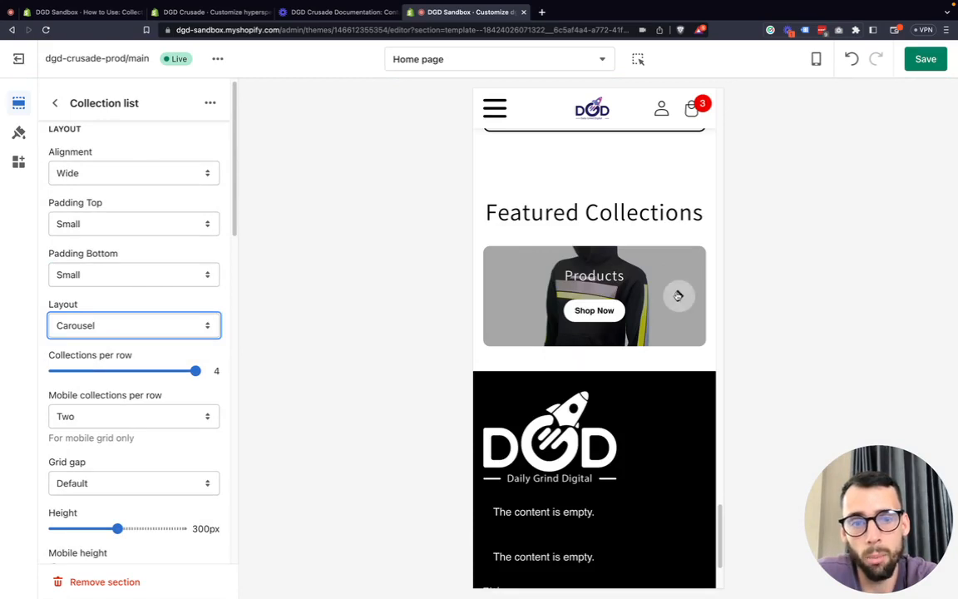
Step: Review the mobile layout settings and check the Featured Collections carousel in the desktop preview
scroll(68, 436, down, 10)
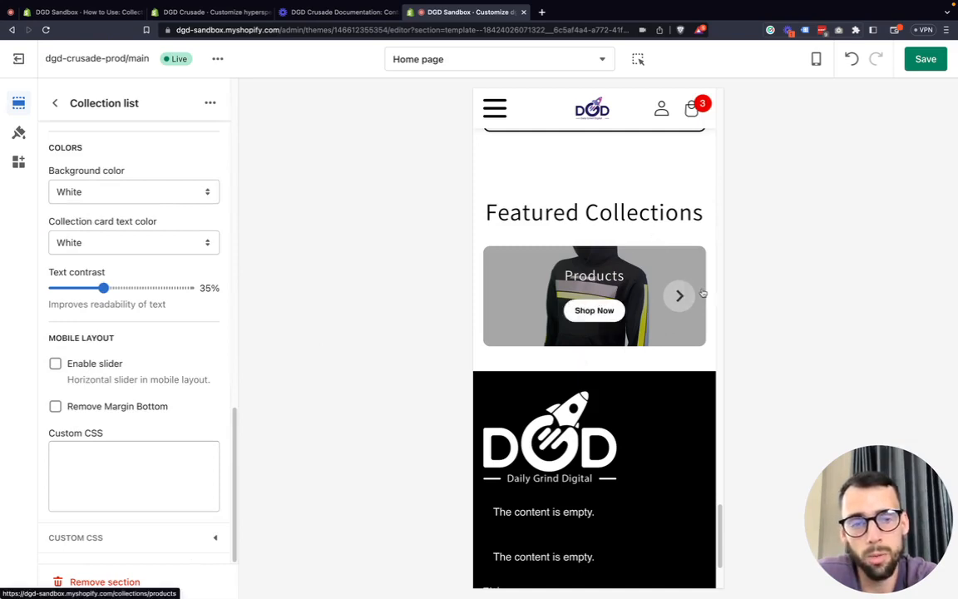
click(816, 59)
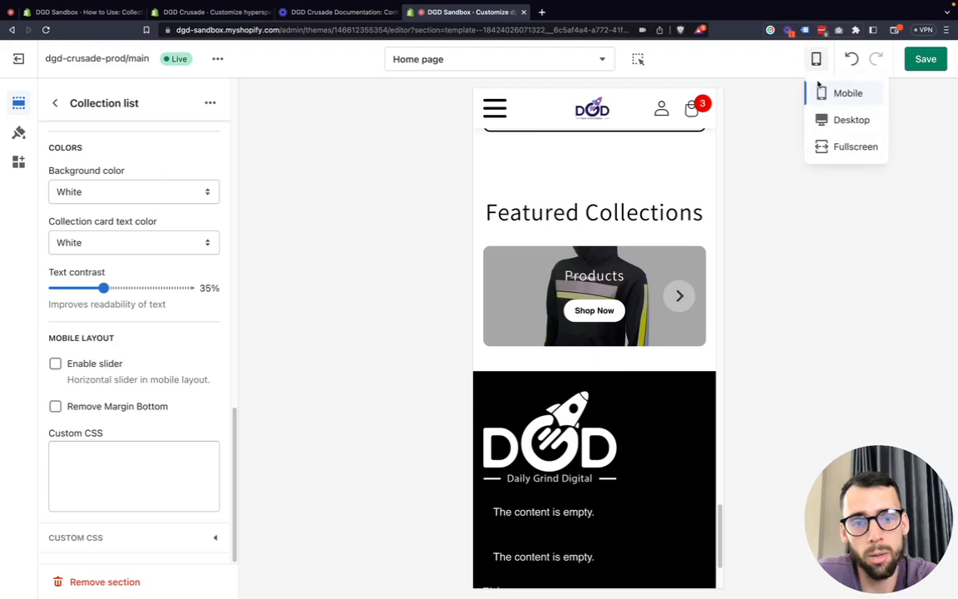
click(851, 120)
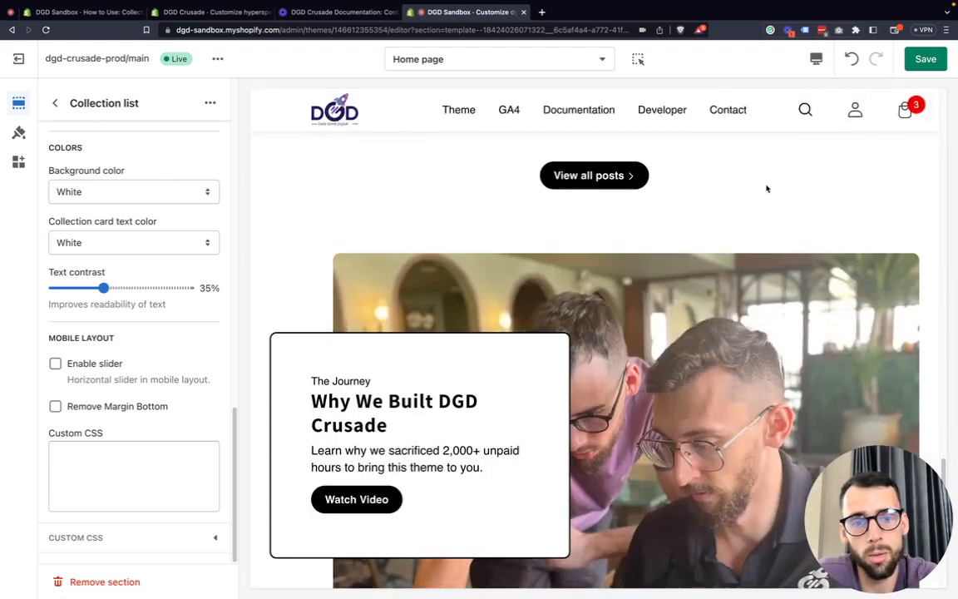
scroll(606, 295, up, 1)
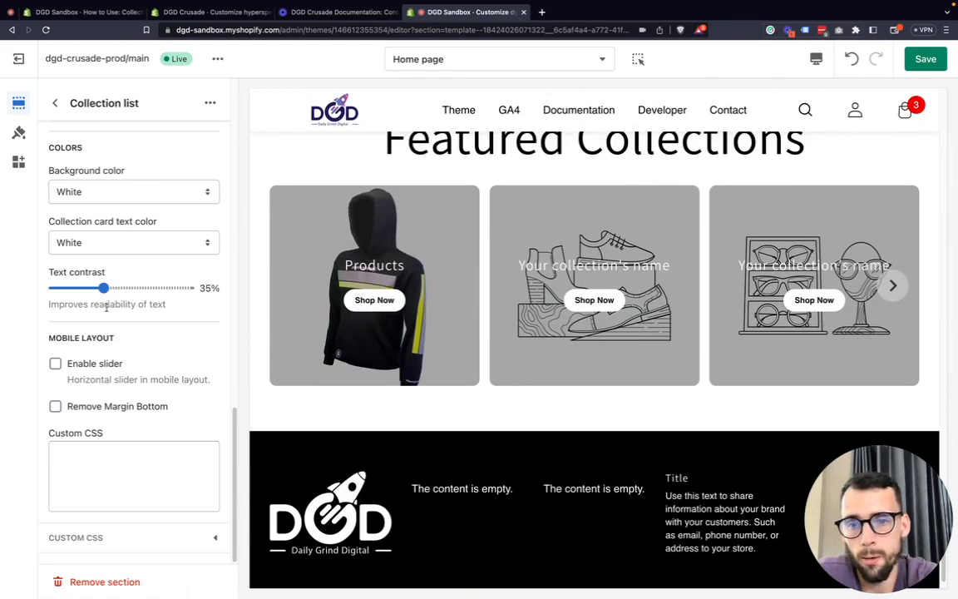
Step: Set the Collection list's grid gap to Extra large
scroll(106, 306, up, 1)
scroll(78, 320, up, 10)
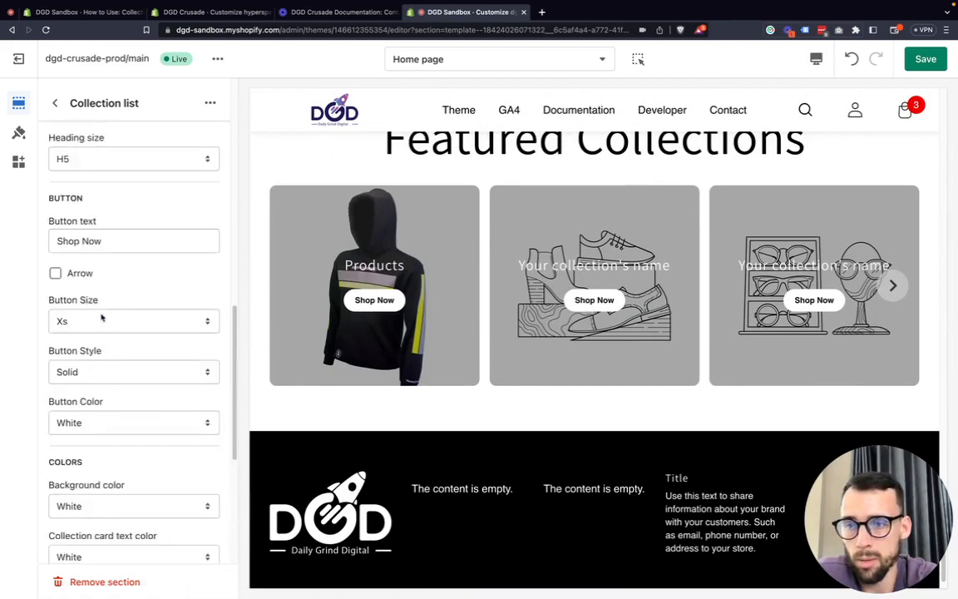
scroll(101, 323, down, 3)
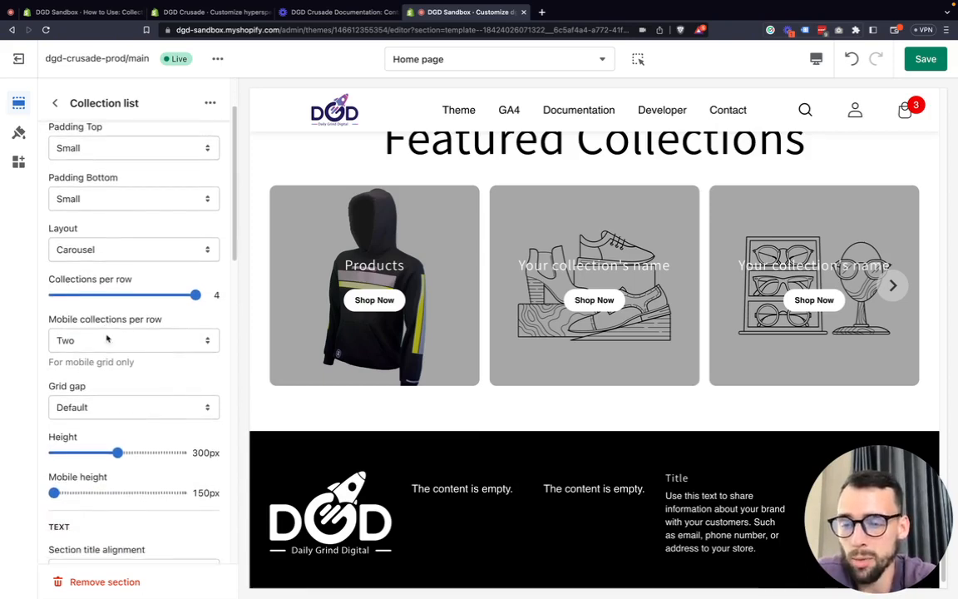
scroll(106, 338, down, 3)
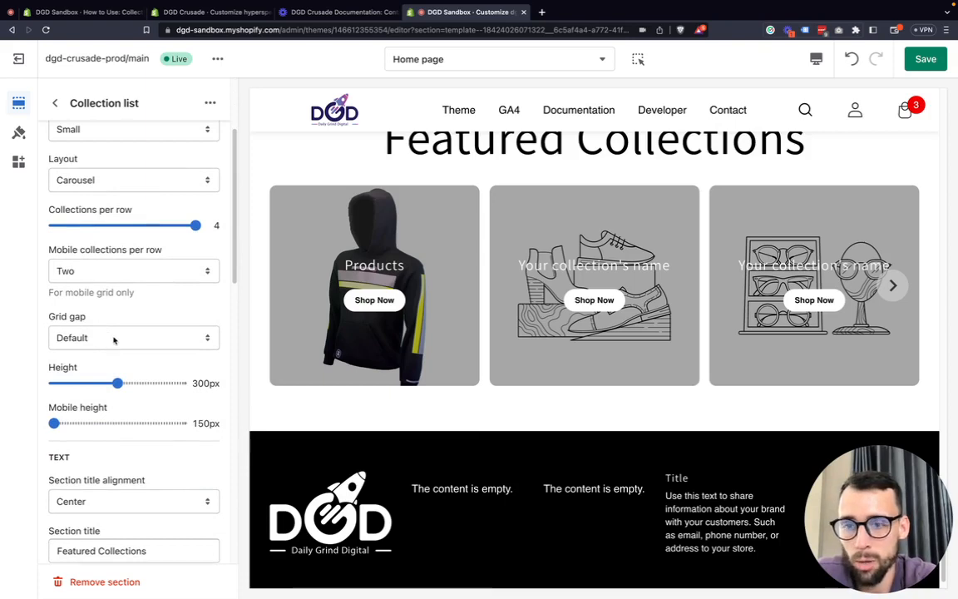
click(114, 338)
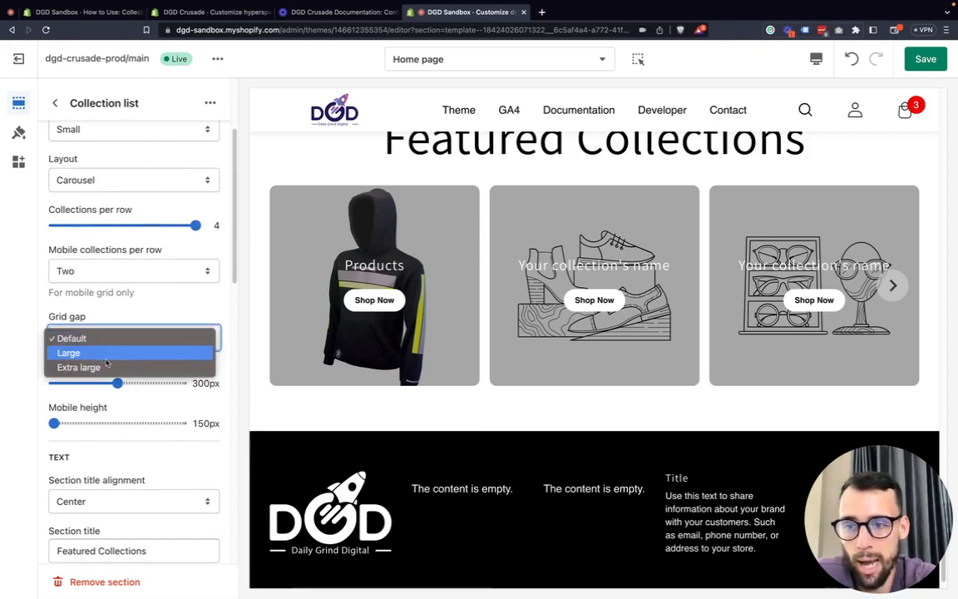
click(107, 367)
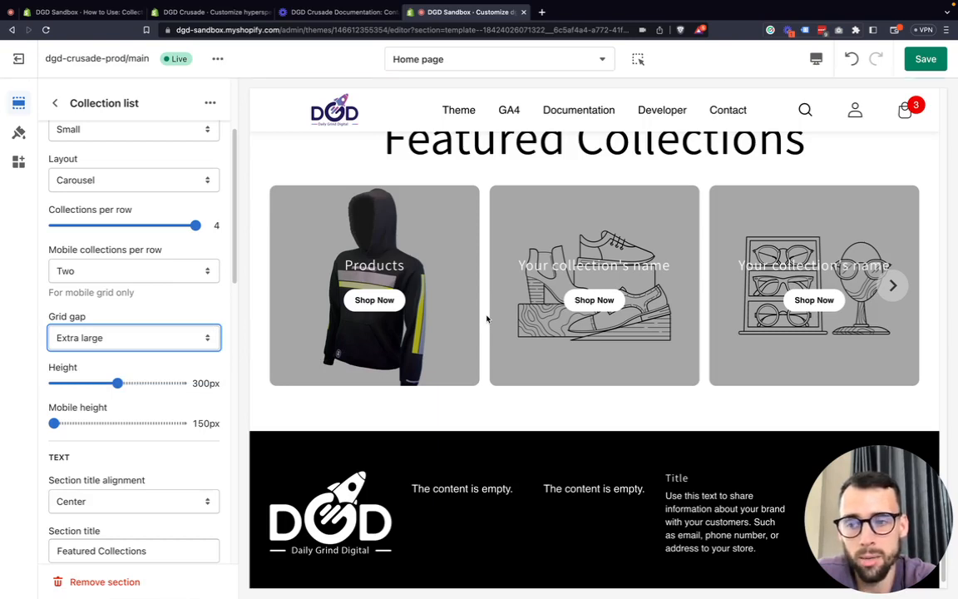
Step: Set the Collection list's layout back to Grid
scroll(107, 308, up, 1)
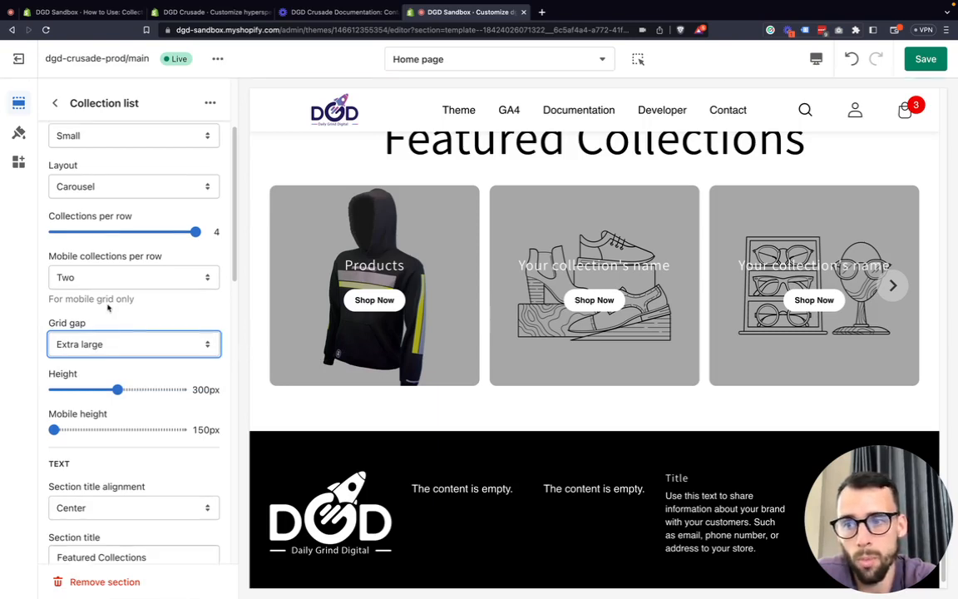
click(92, 187)
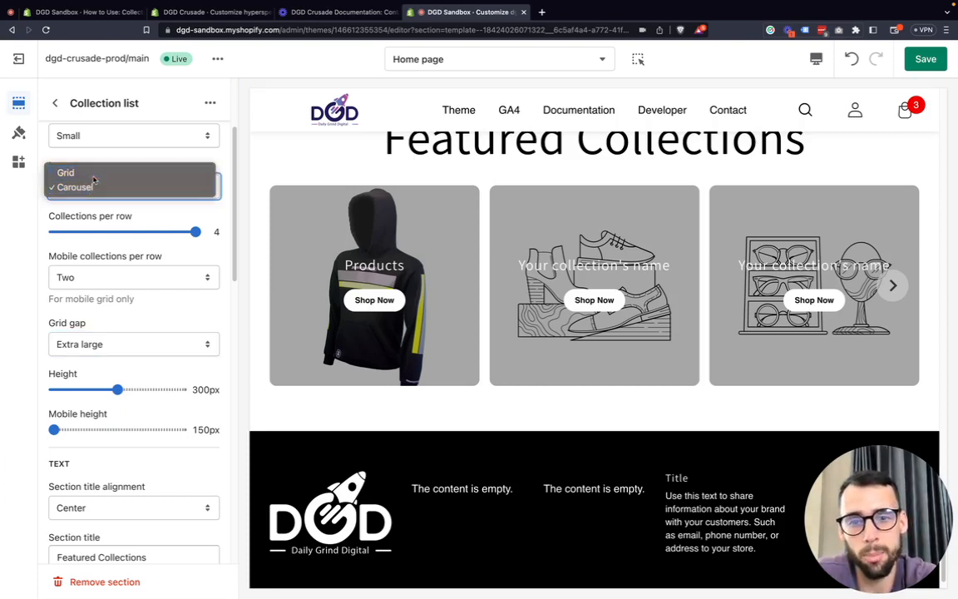
click(93, 174)
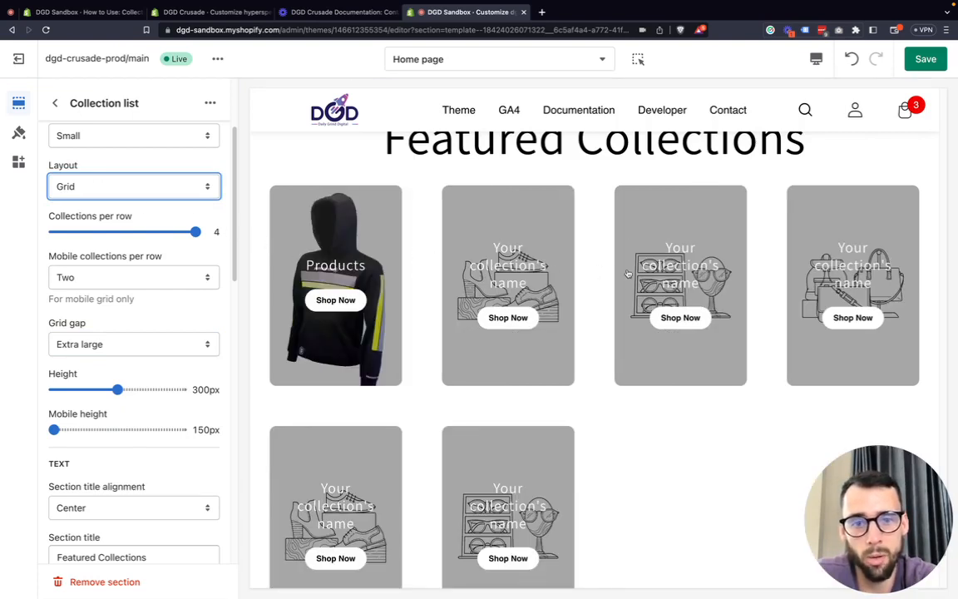
Step: Try the Large grid gap for the Collection list and return it to Default
click(99, 346)
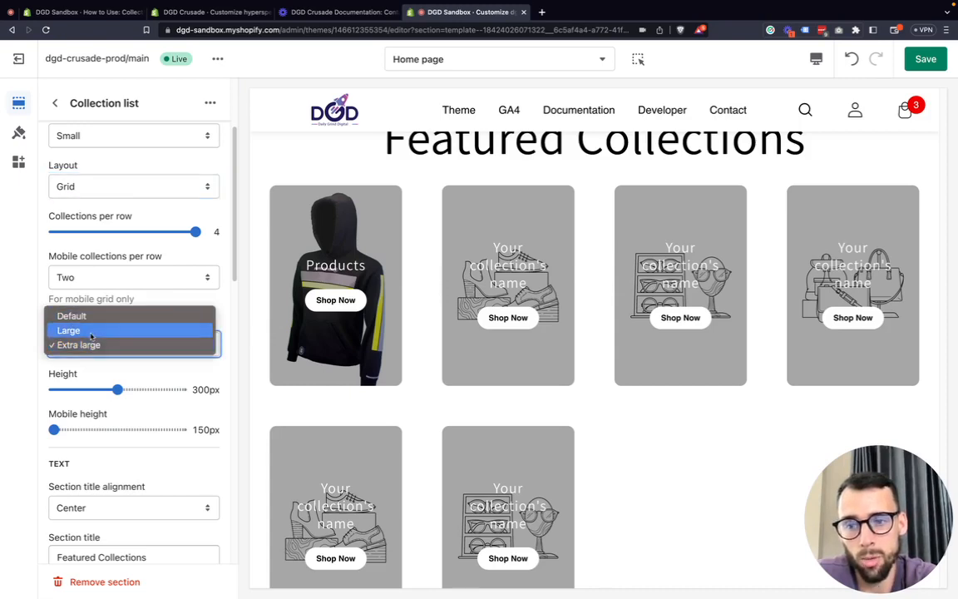
click(92, 333)
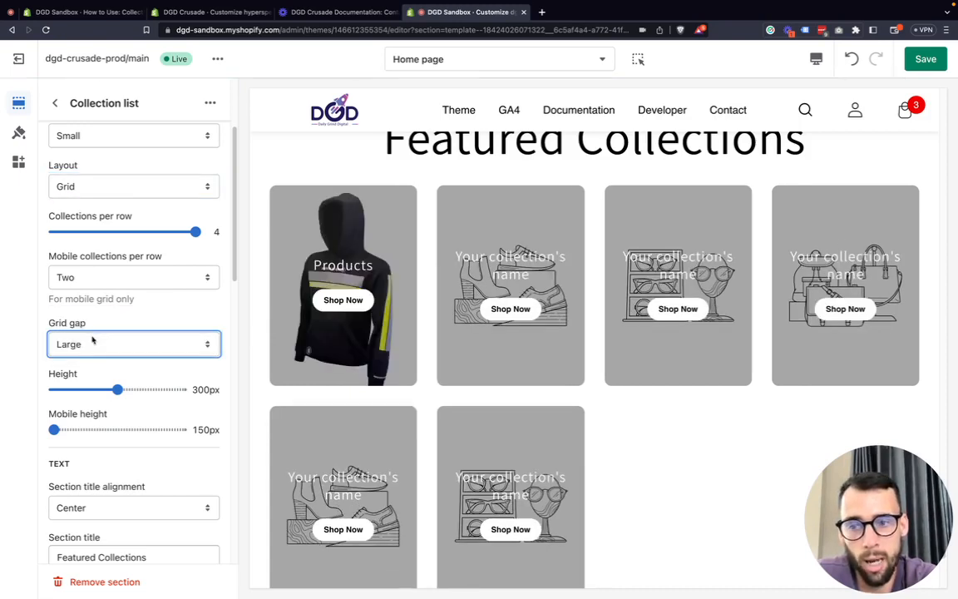
click(92, 341)
click(94, 332)
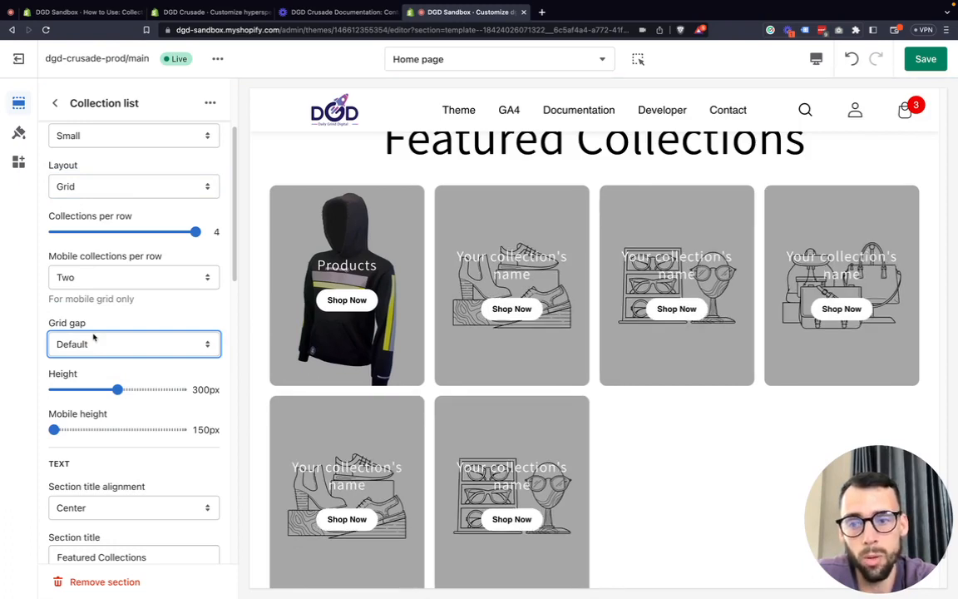
Step: Try three collections per row with the Collection list's desktop height at 150px and at 450px
scroll(84, 346, down, 1)
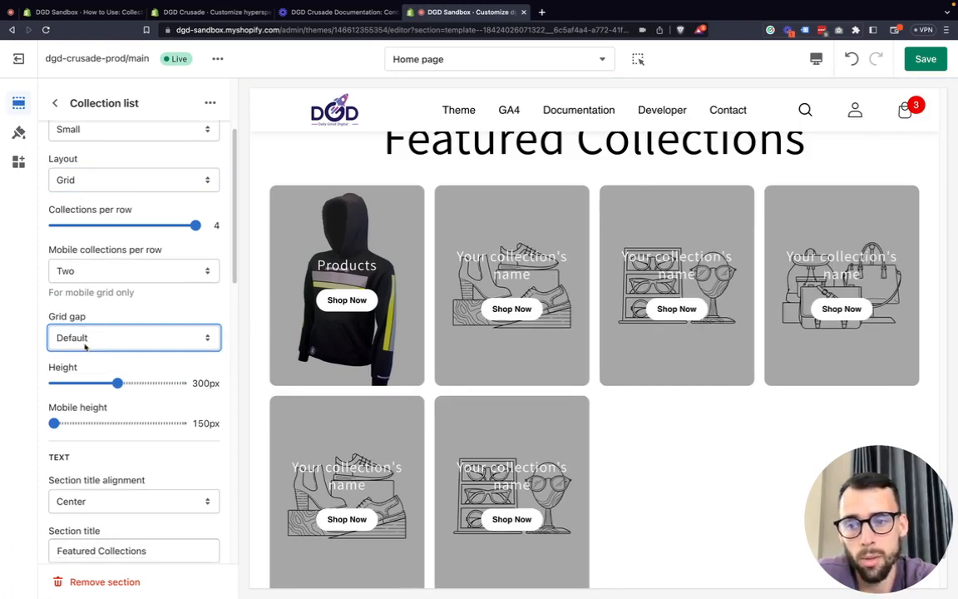
drag(117, 383, 54, 384)
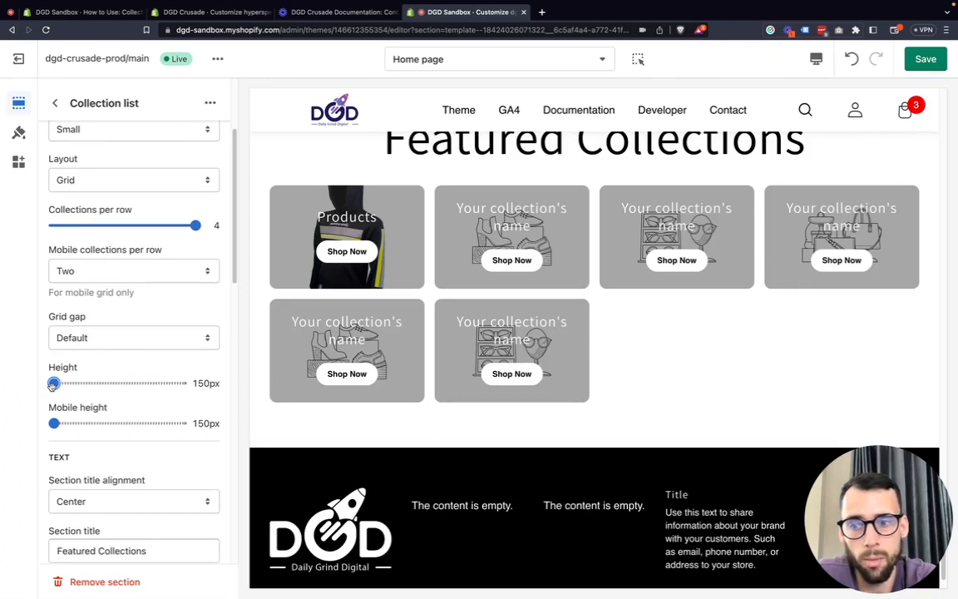
click(161, 229)
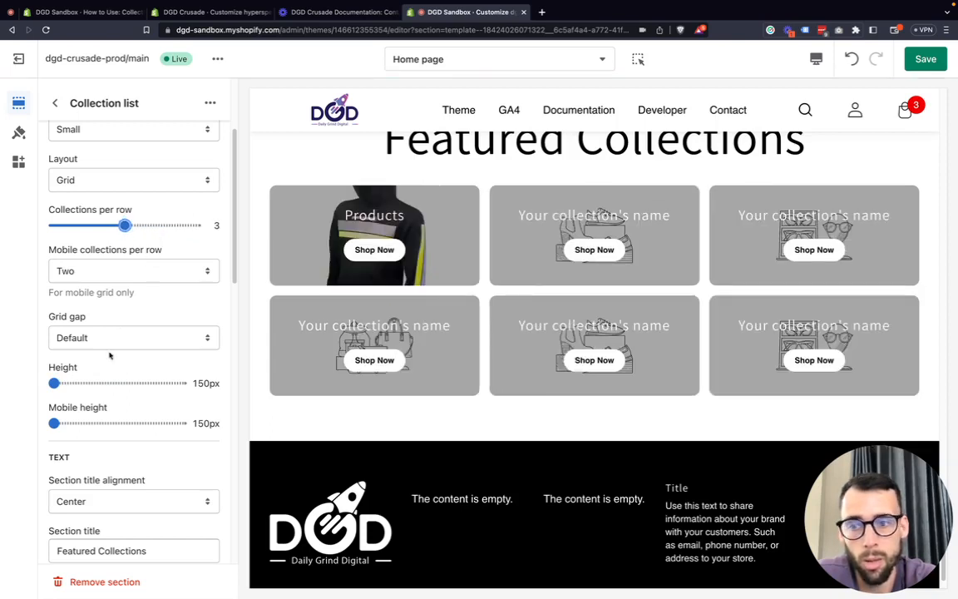
drag(54, 382, 182, 383)
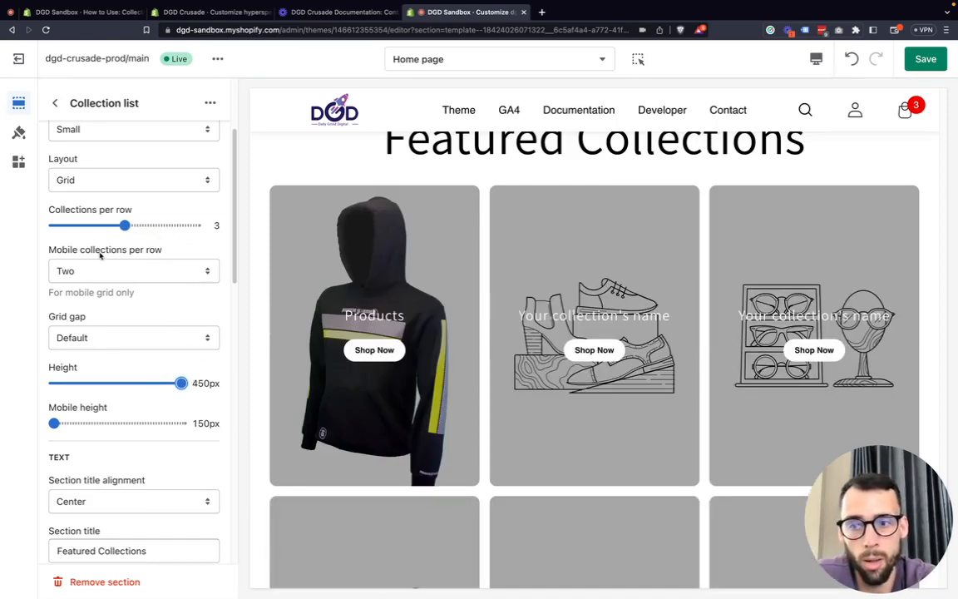
Step: Set the Collection list to 4 collections per row and reduce its desktop height through 400px to 300px
drag(127, 226, 214, 225)
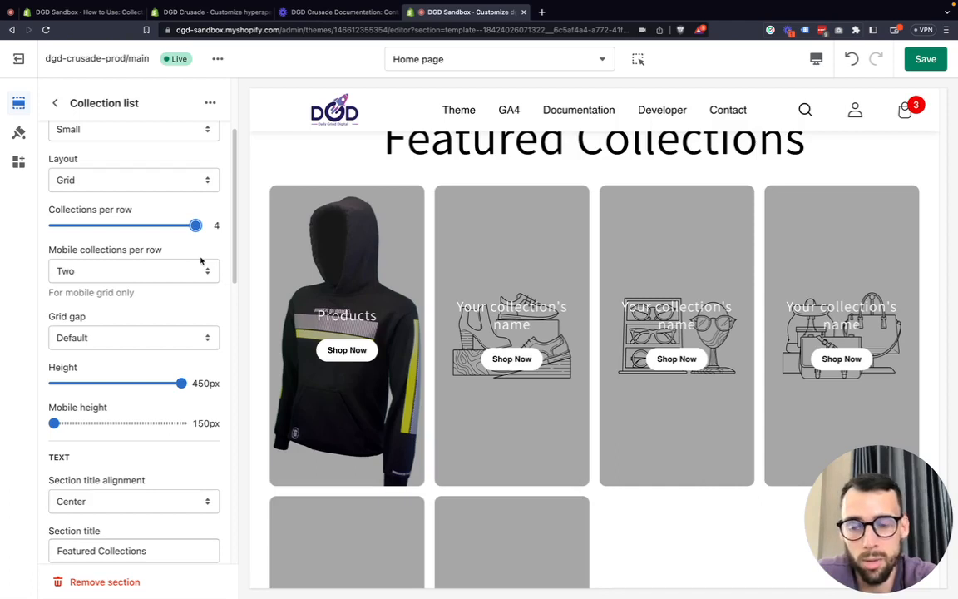
drag(182, 382, 161, 384)
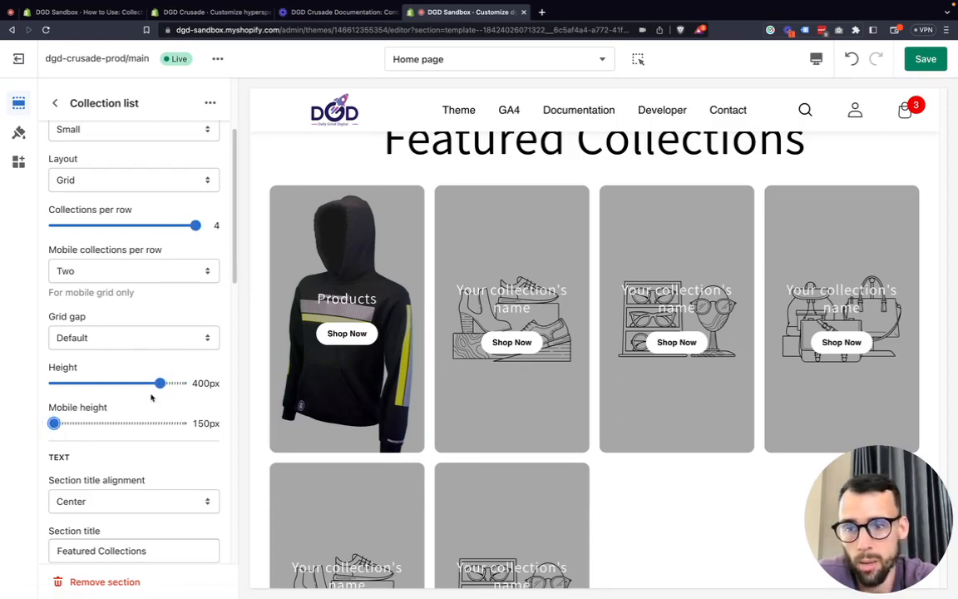
drag(159, 383, 117, 382)
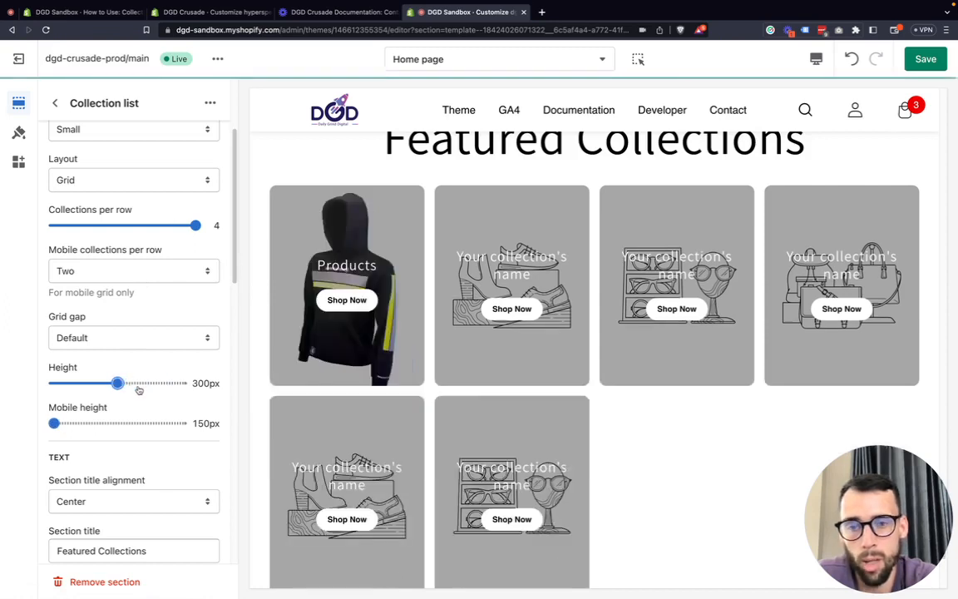
Step: Check the Featured Collections grid in the mobile preview
click(816, 60)
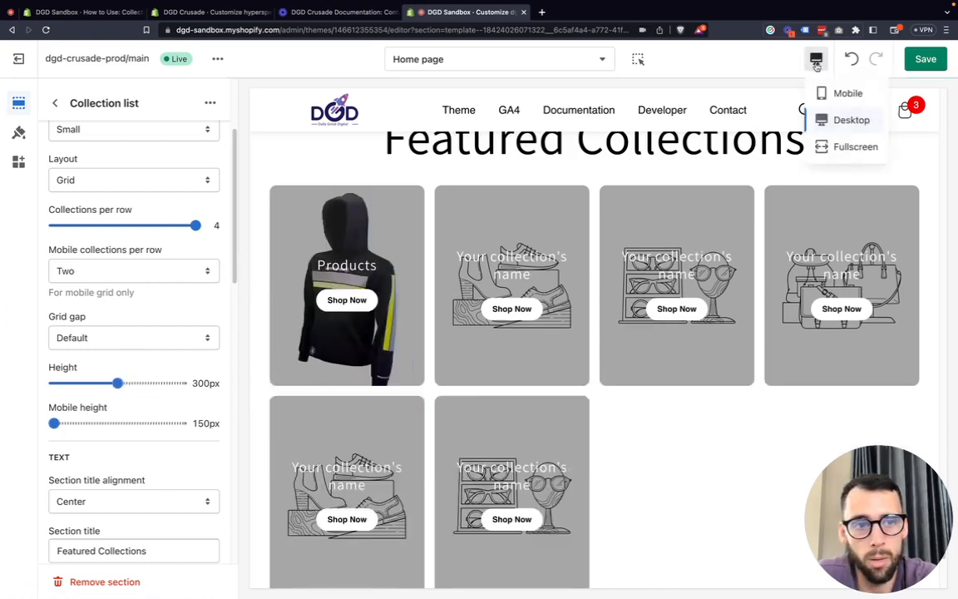
click(844, 93)
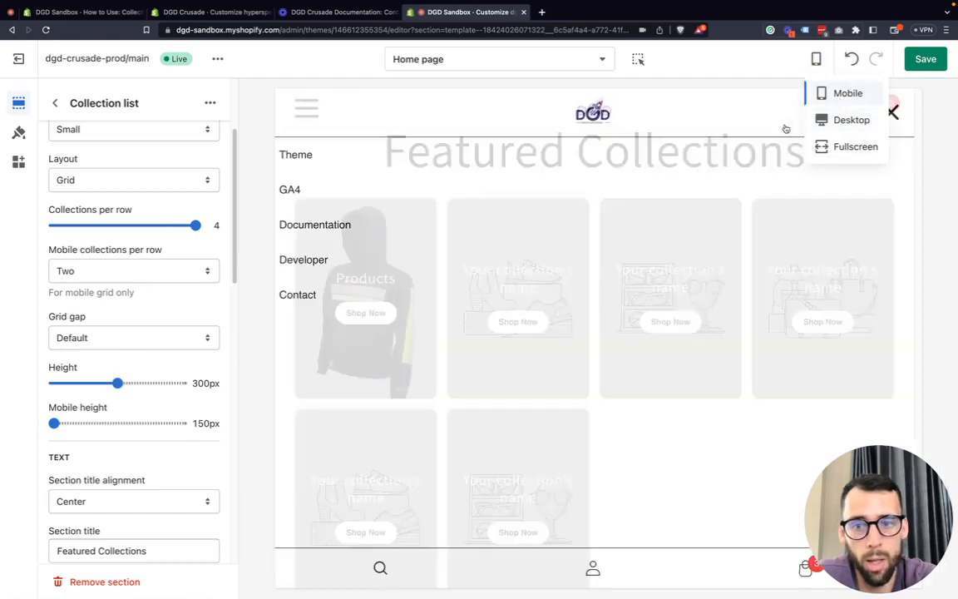
scroll(574, 292, up, 5)
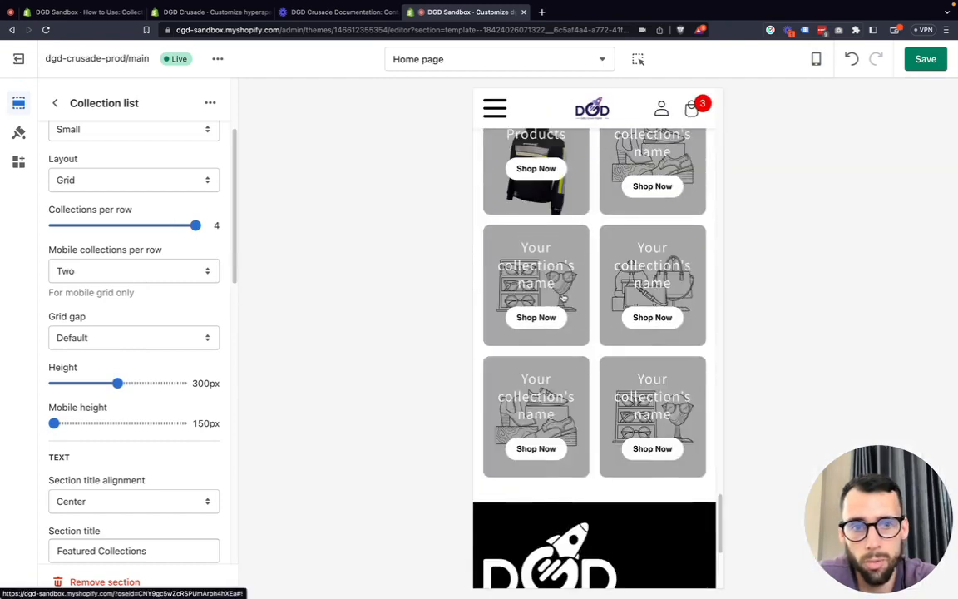
Step: Review the mobile collections grid alongside the Collection list's layout, height and section title alignment options
scroll(563, 298, up, 3)
scroll(554, 306, down, 2)
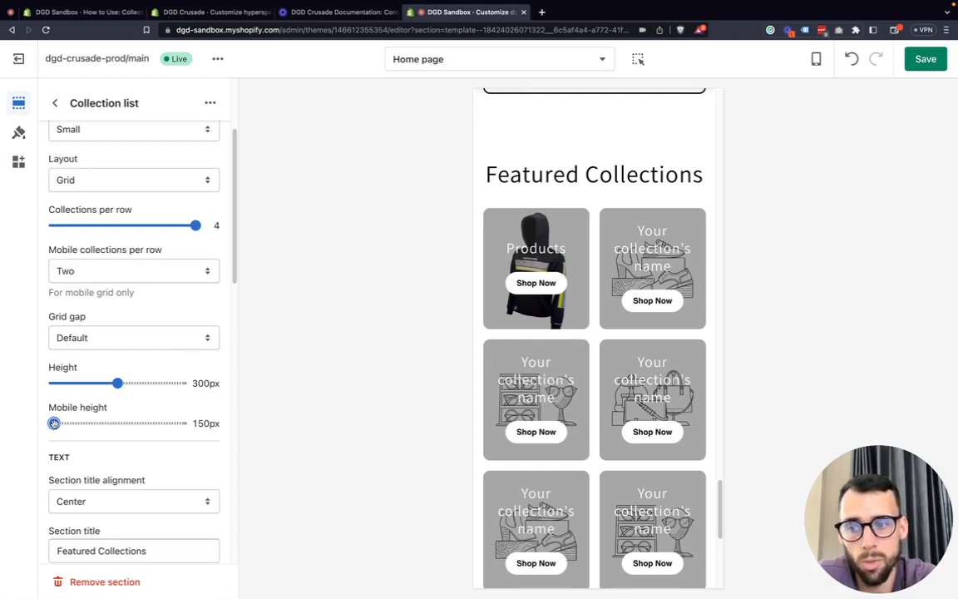
scroll(105, 222, up, 2)
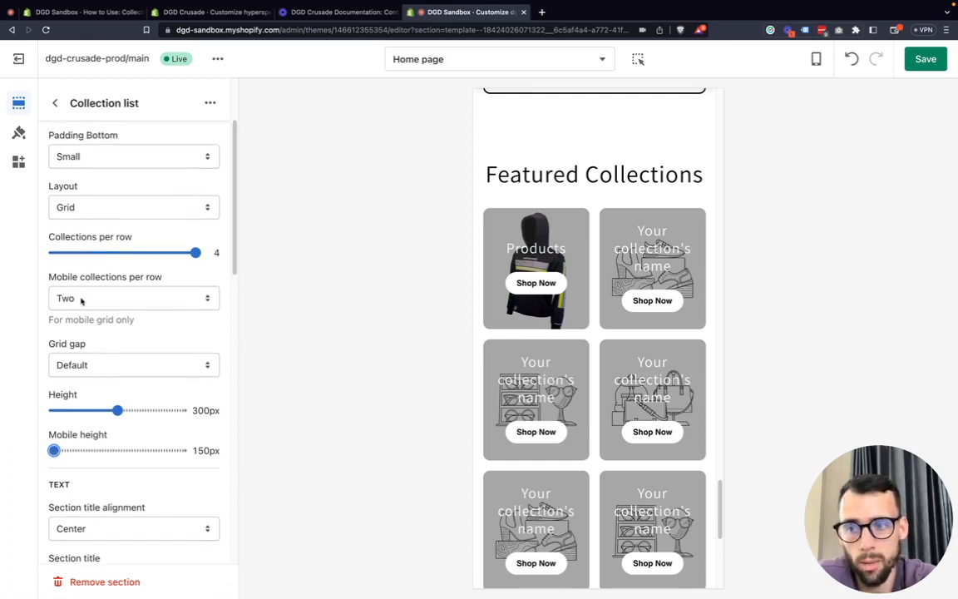
scroll(125, 390, down, 4)
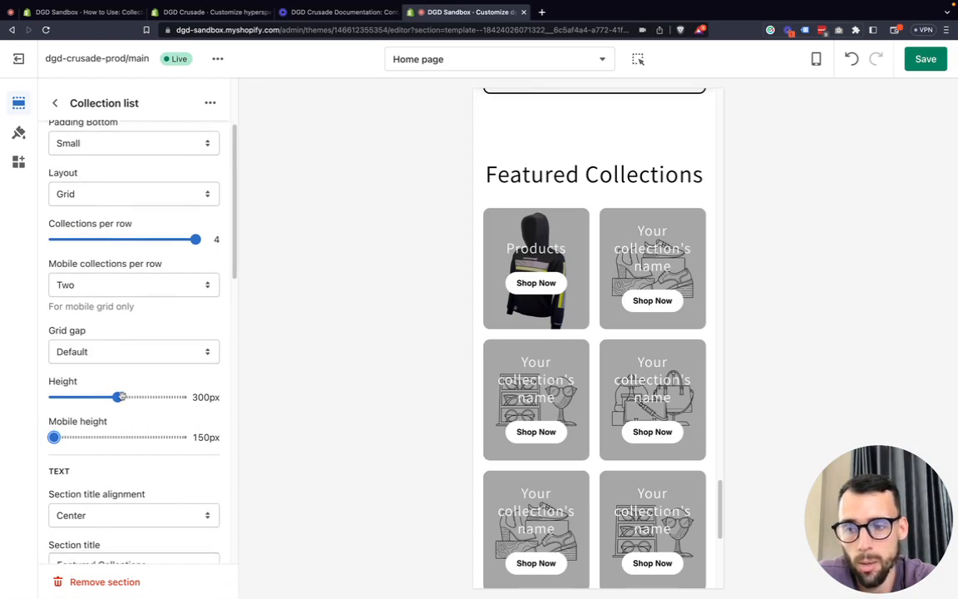
scroll(125, 397, down, 8)
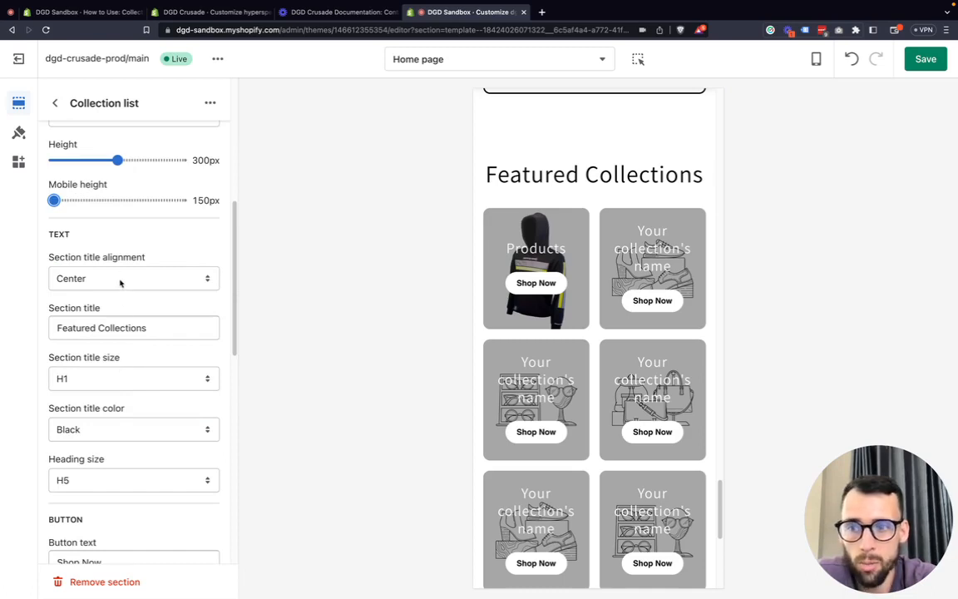
click(120, 281)
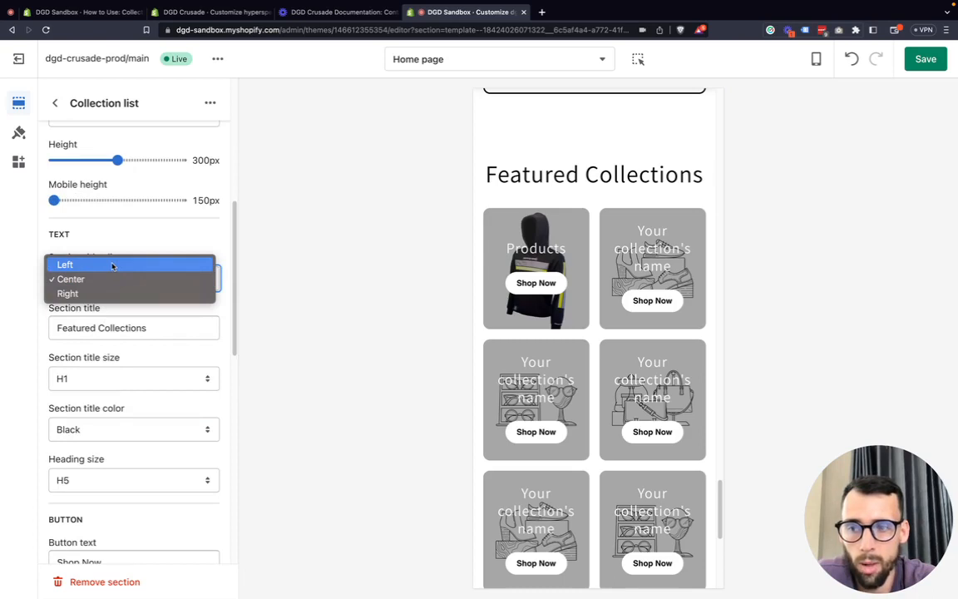
click(109, 246)
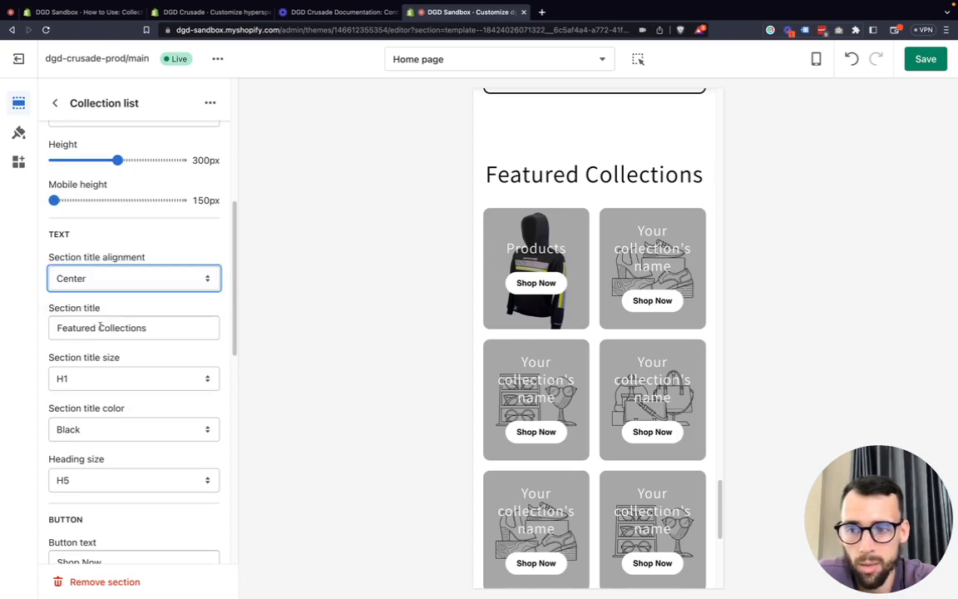
Step: Shorten the Collection list's section title to "Featured" and check the heading in the mobile preview
drag(97, 328, 195, 327)
key(BackSpace)
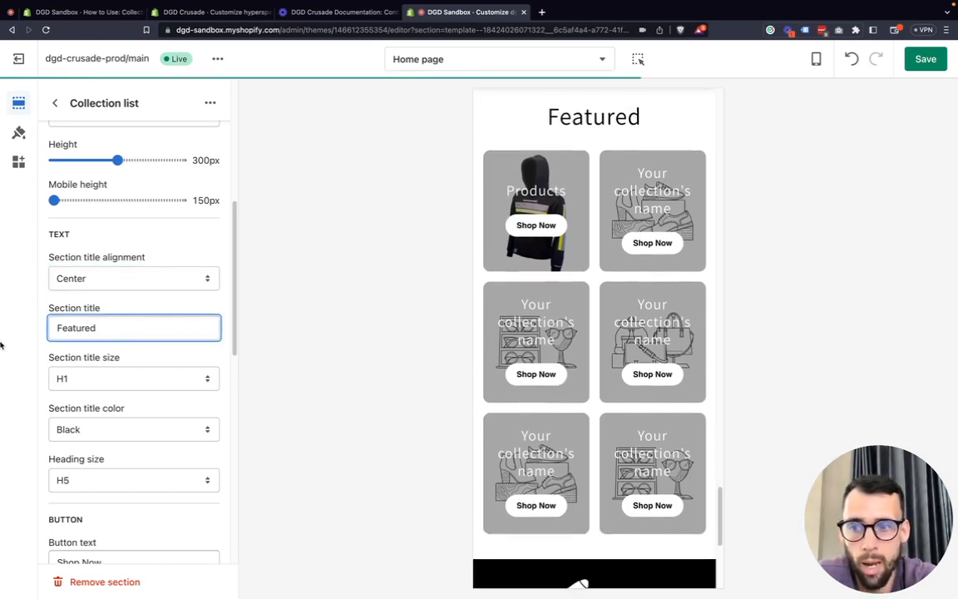
click(29, 336)
scroll(507, 308, up, 5)
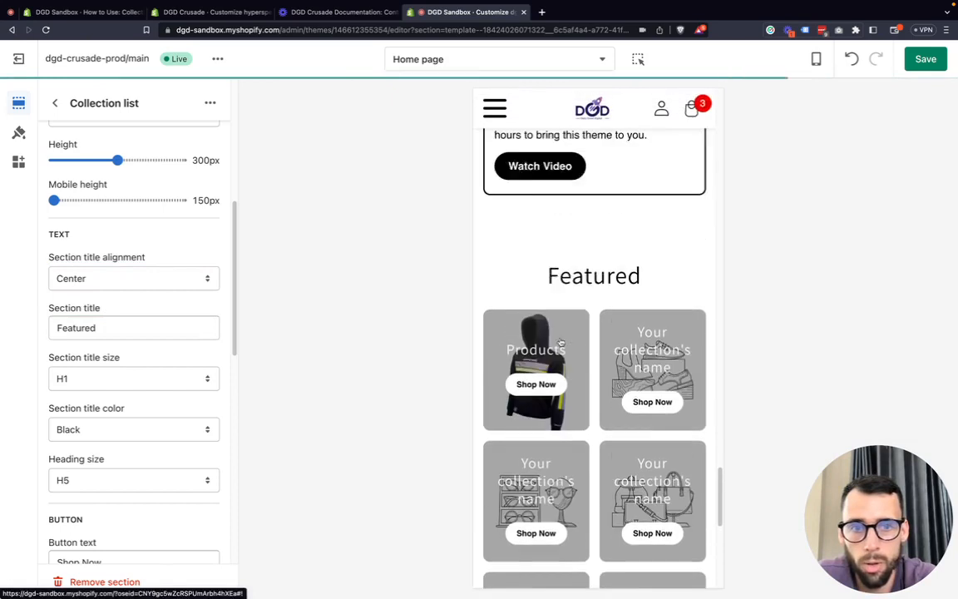
double_click(551, 338)
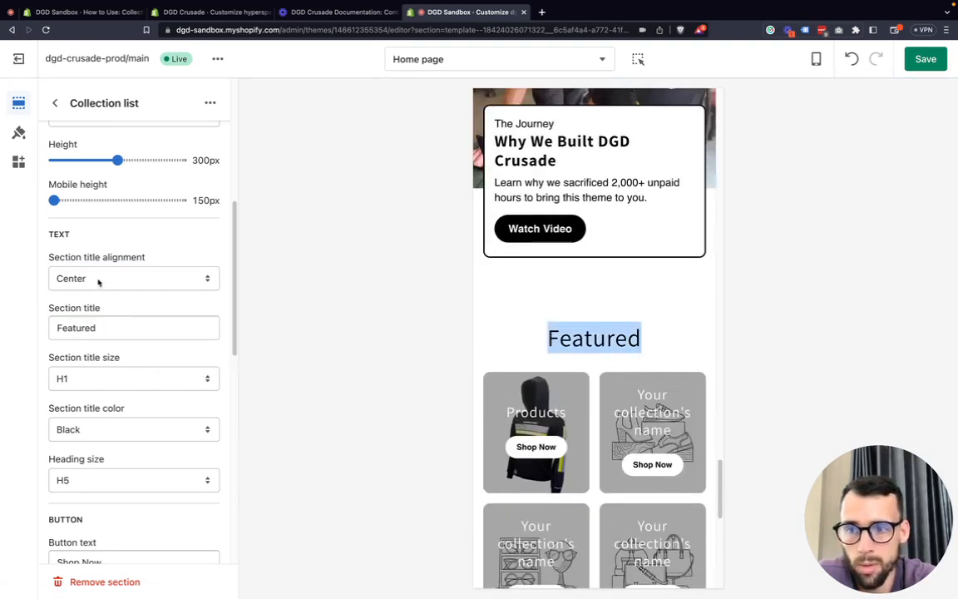
Step: Set the section title alignment to Left
double_click(98, 326)
click(104, 279)
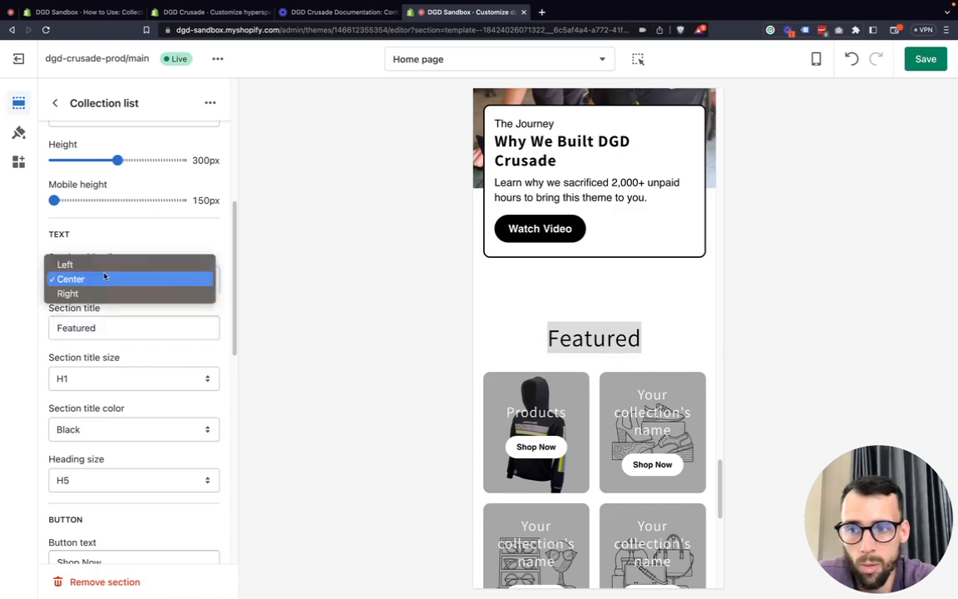
click(105, 264)
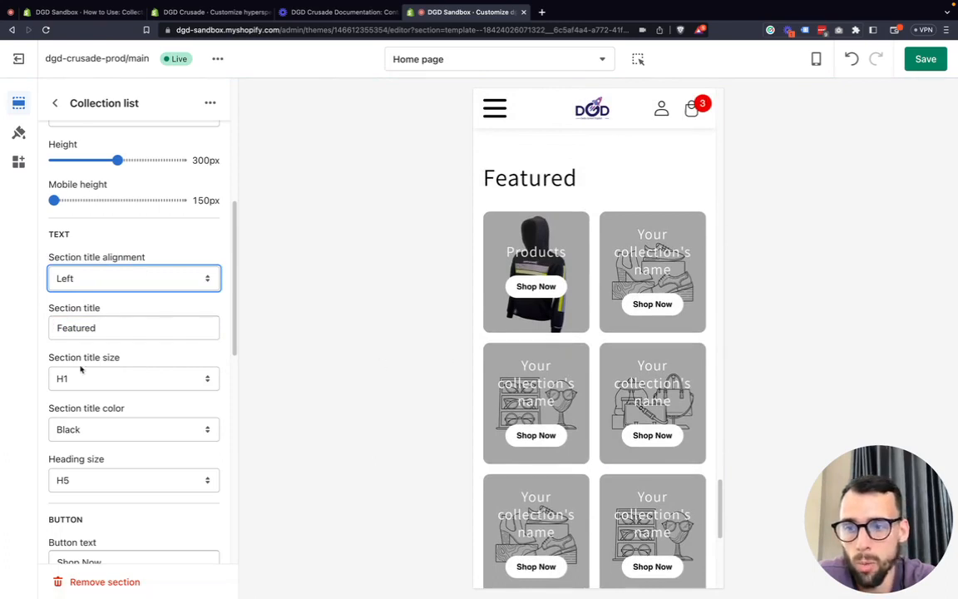
Step: Try section title sizes H2 and H6 for the "Featured" heading and return it to H1
click(99, 387)
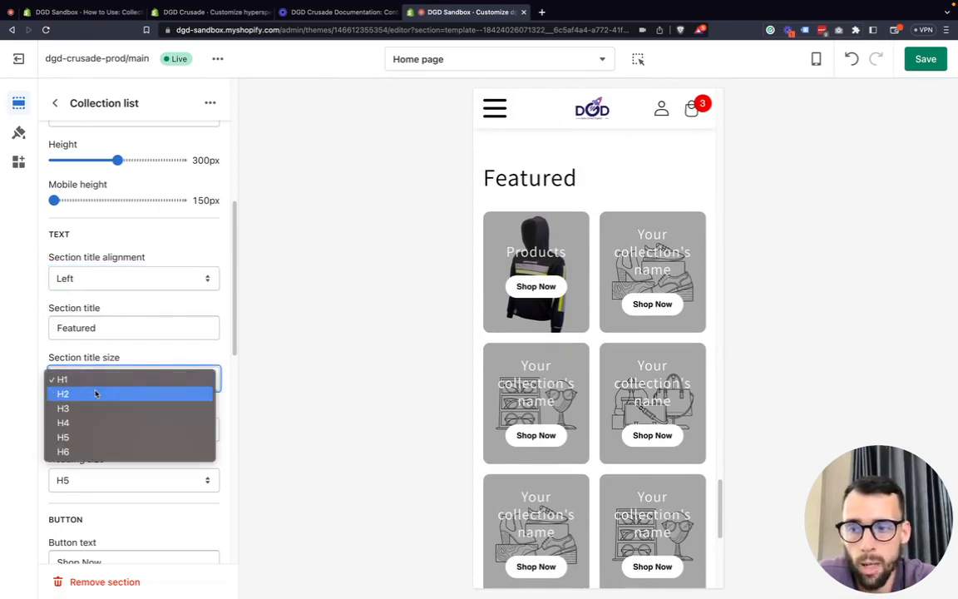
click(93, 394)
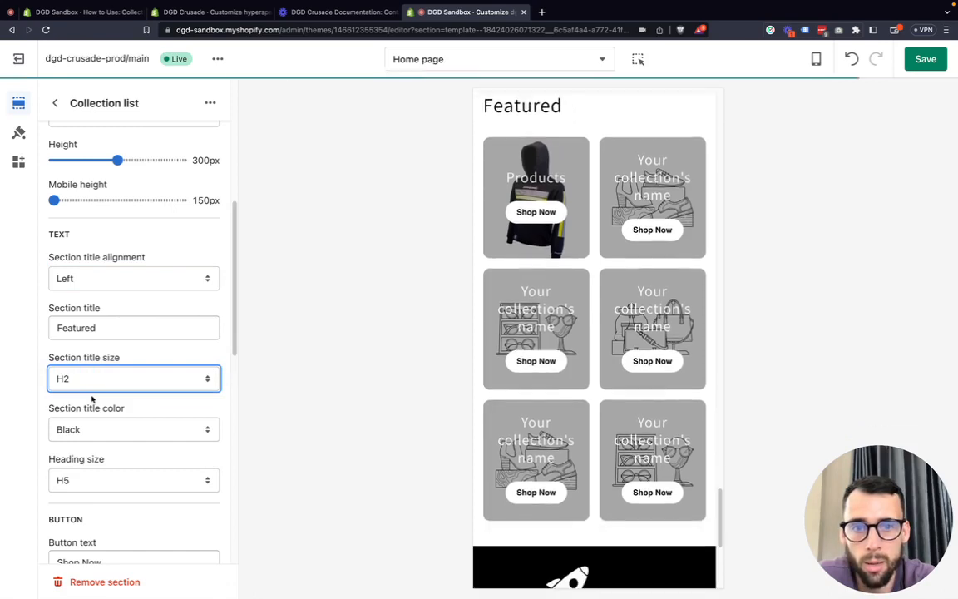
click(195, 381)
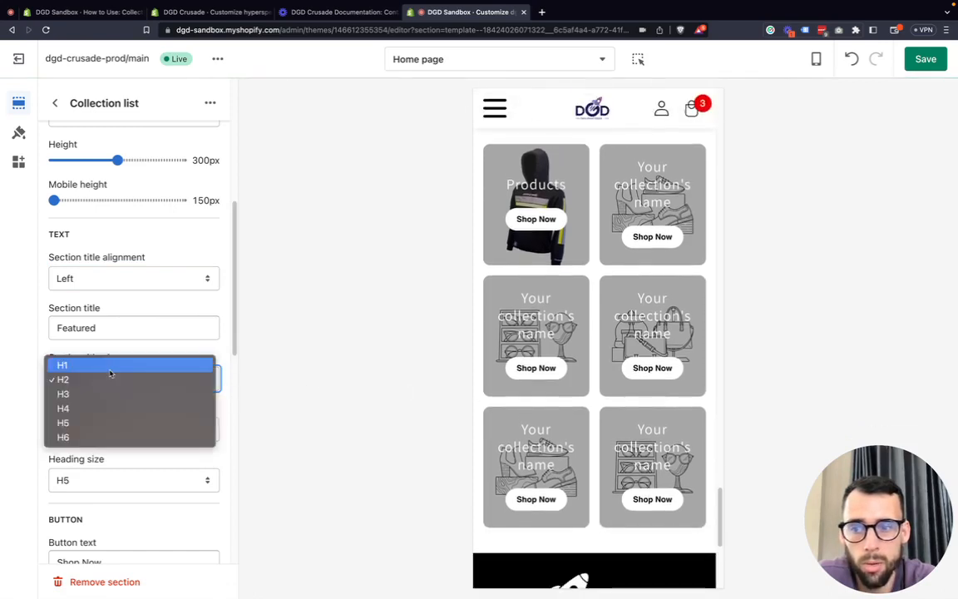
click(92, 435)
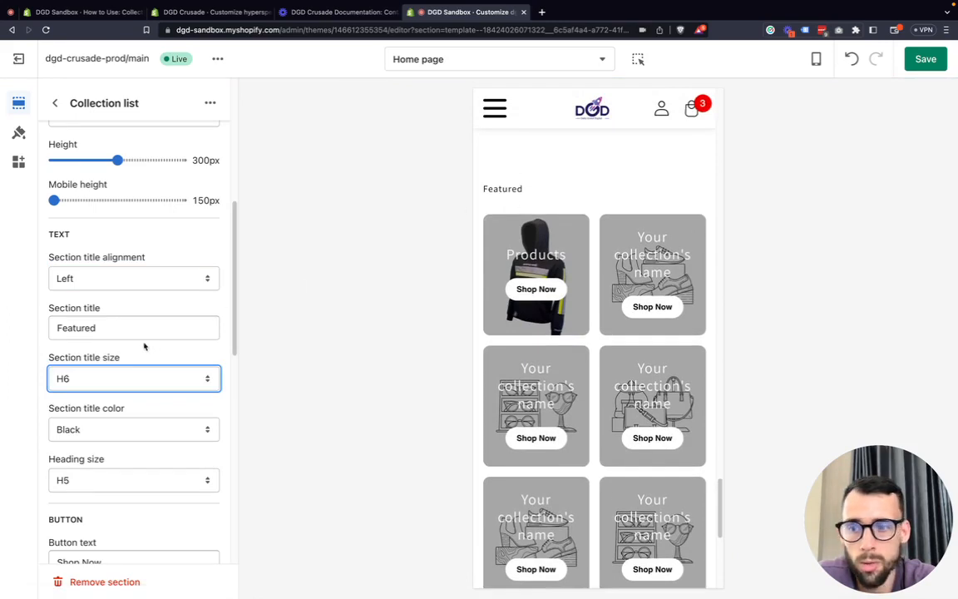
click(118, 379)
click(106, 308)
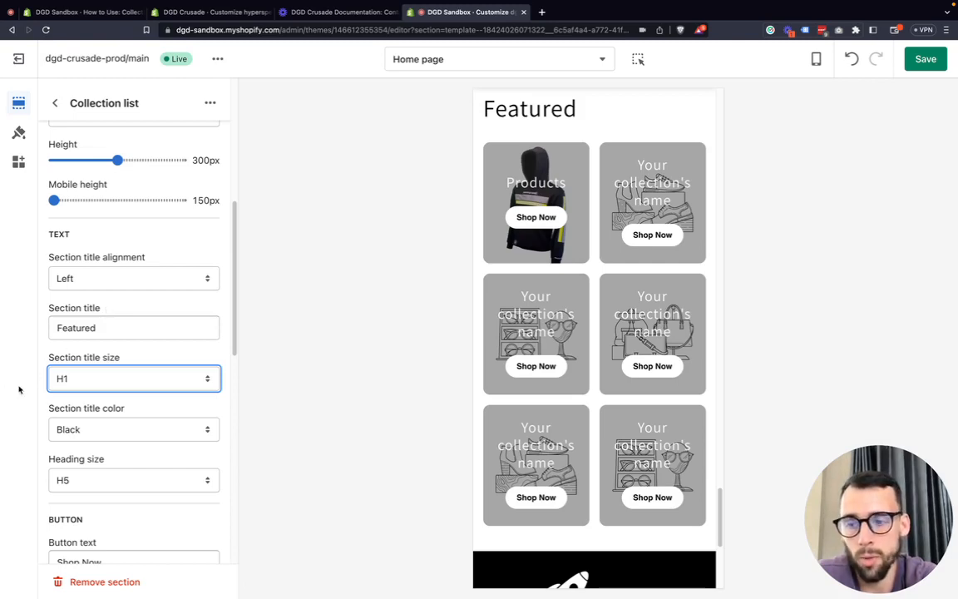
click(85, 384)
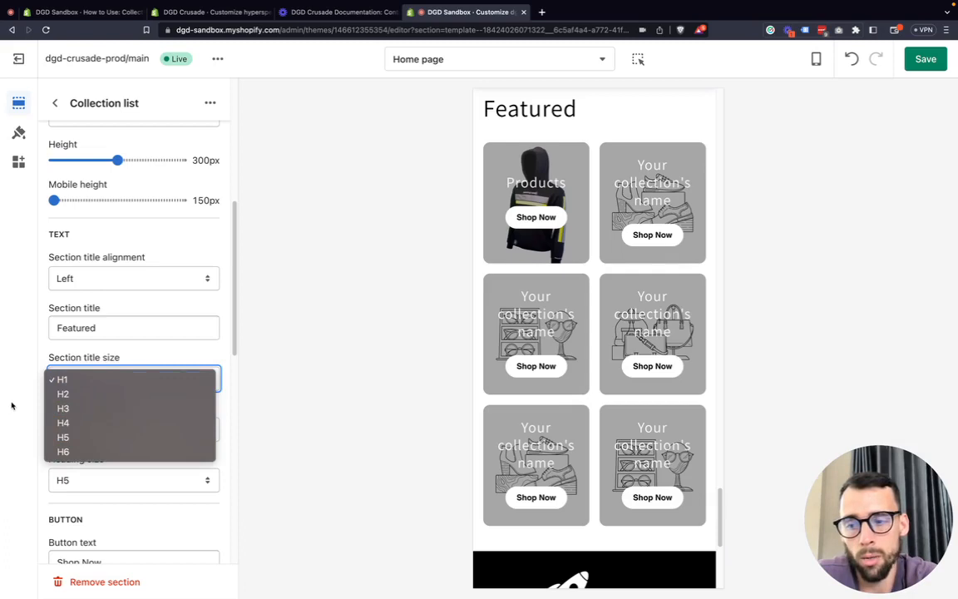
click(32, 456)
Step: Look through the Collection list's button size and button style options, keeping the Solid style
scroll(125, 466, down, 3)
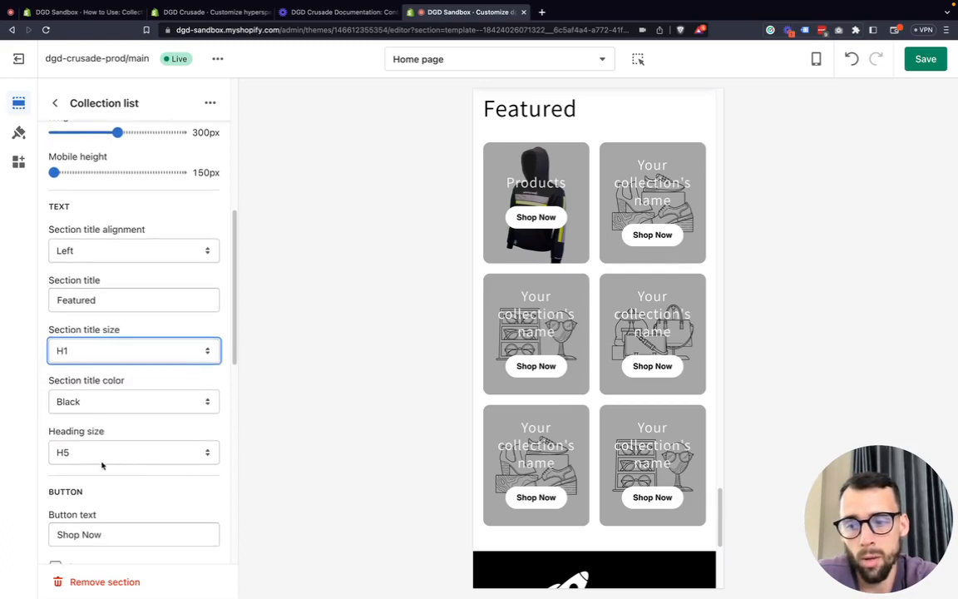
scroll(99, 470, down, 5)
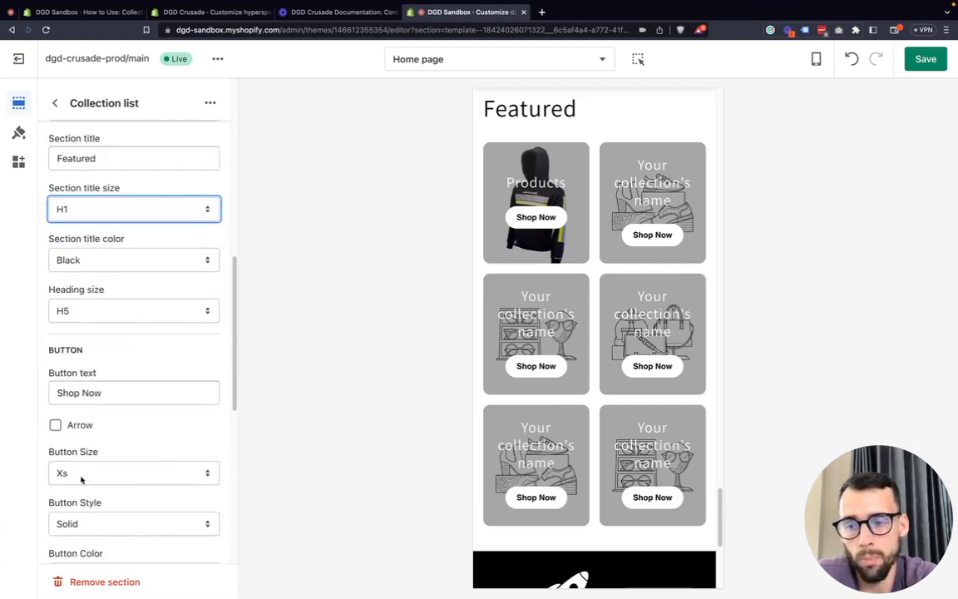
click(79, 407)
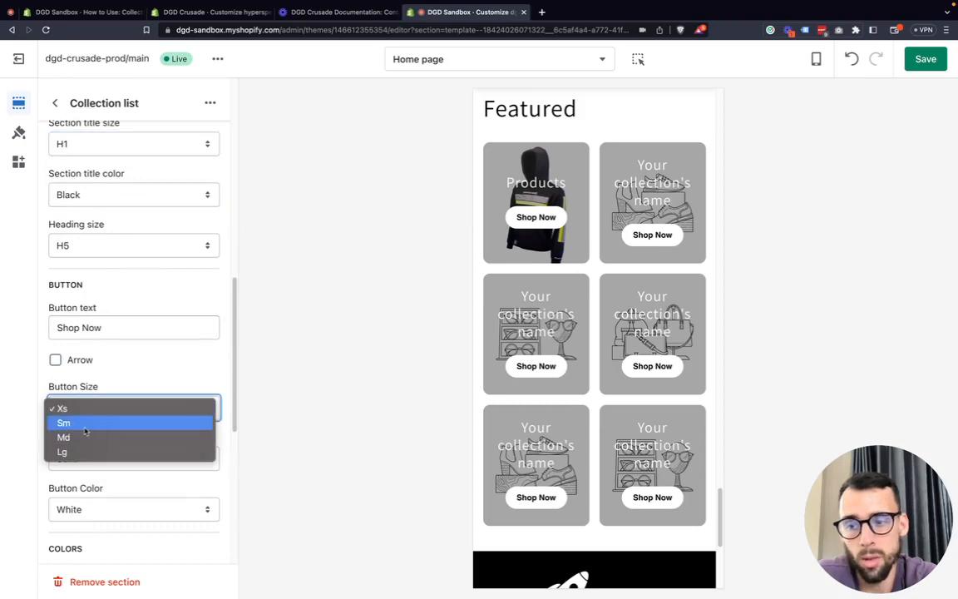
click(82, 462)
click(83, 460)
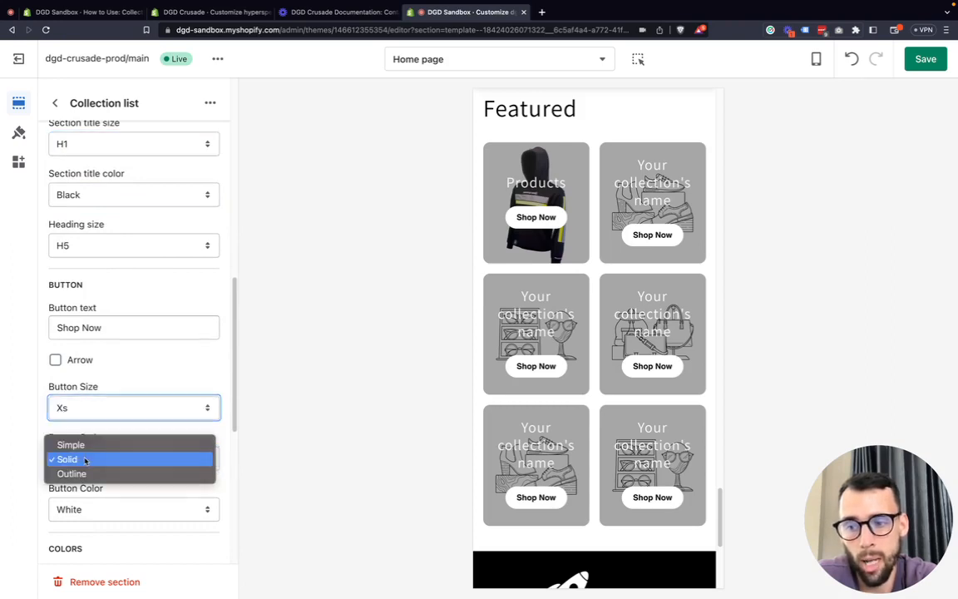
click(66, 459)
Step: Examine the background color choices and the other color settings of the Collection list
scroll(93, 459, down, 7)
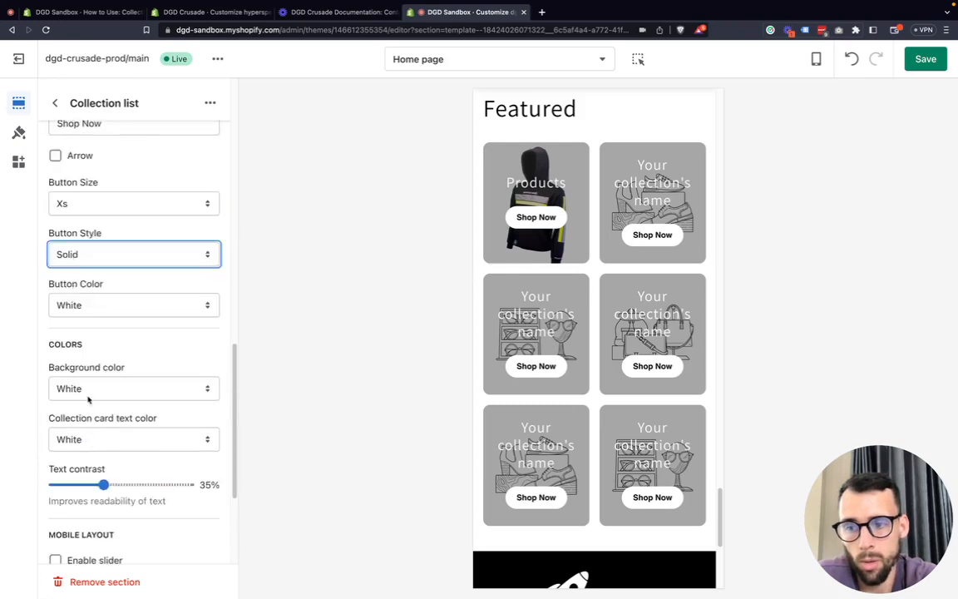
click(87, 391)
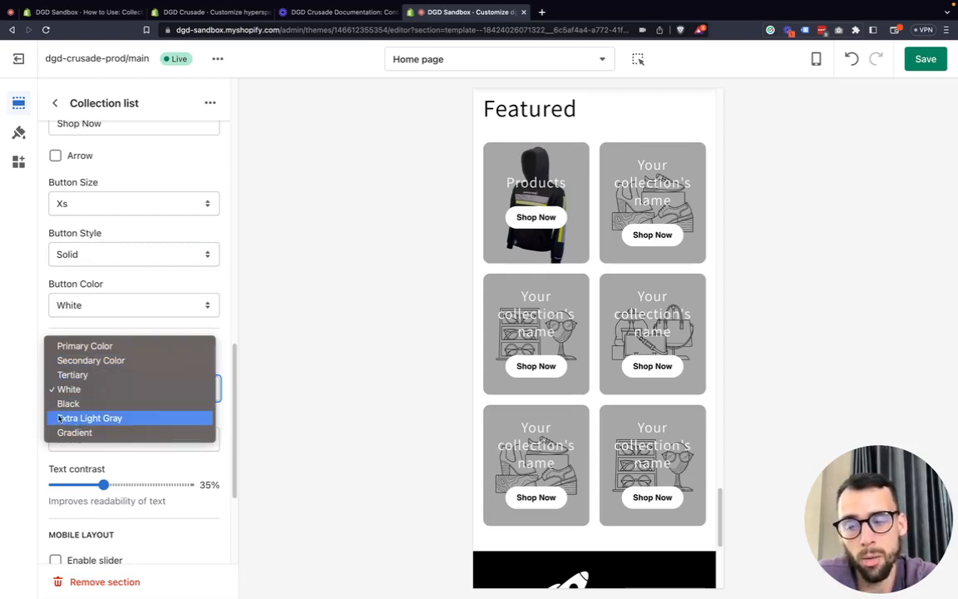
click(29, 388)
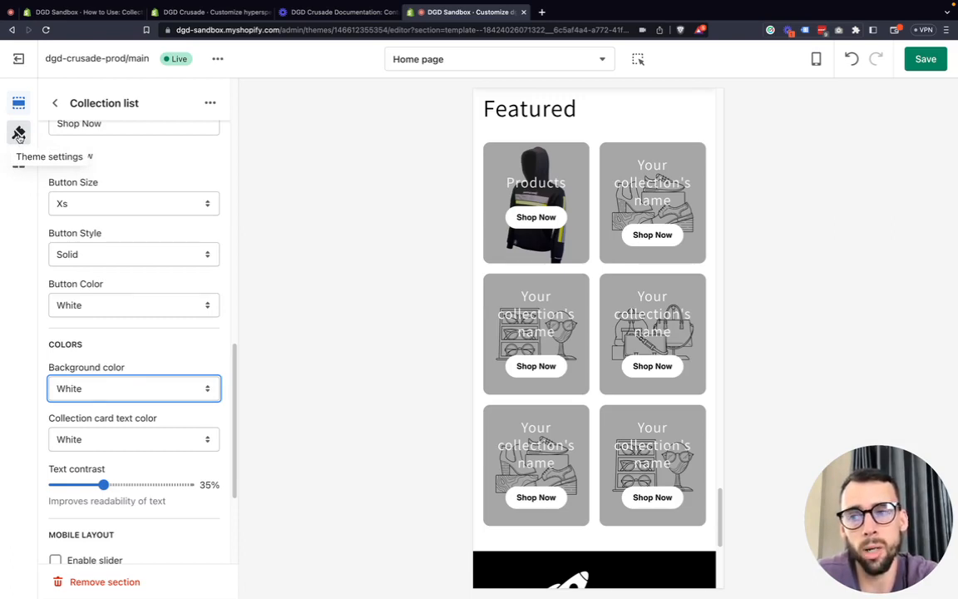
click(2, 260)
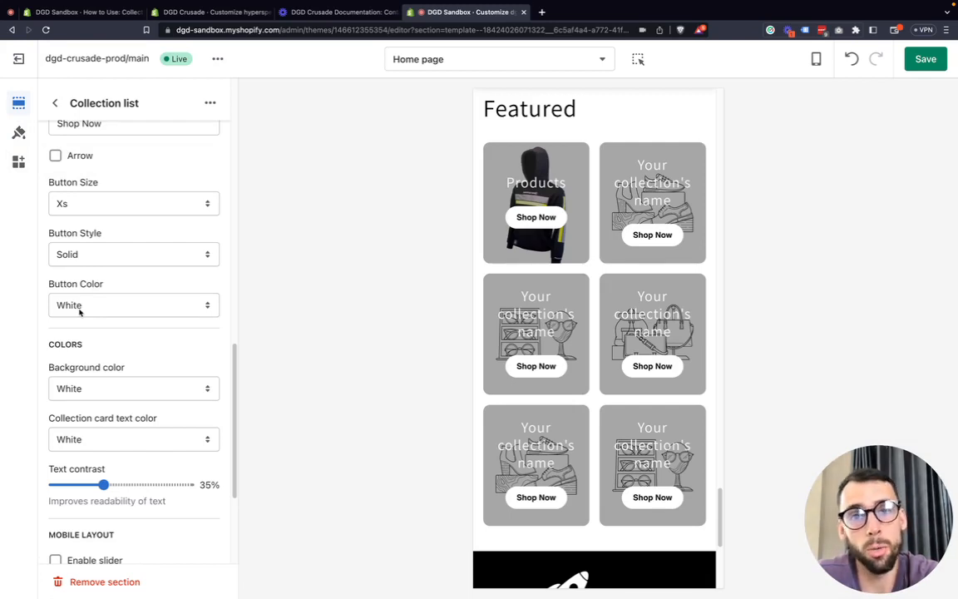
scroll(89, 331, down, 1)
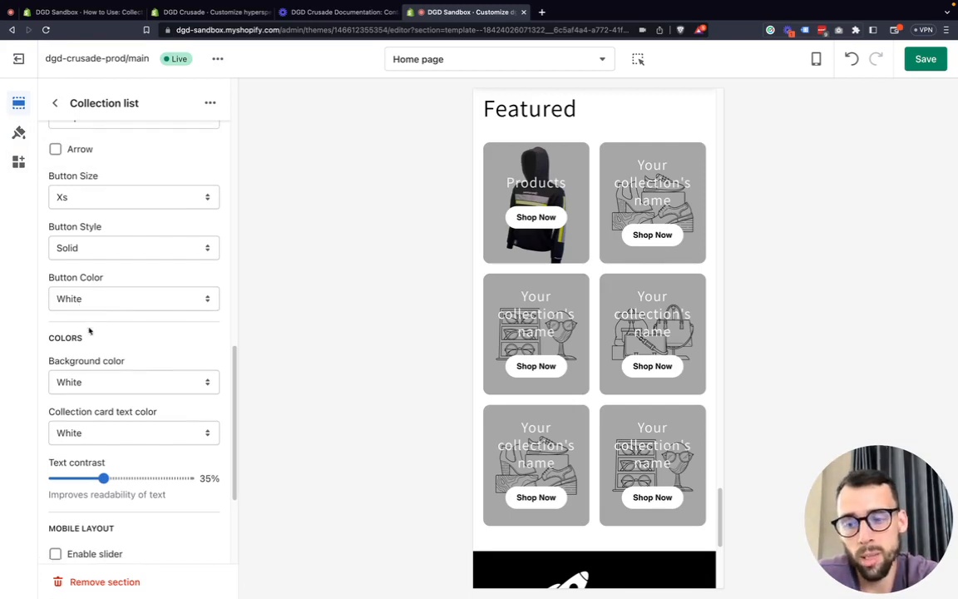
scroll(89, 331, up, 6)
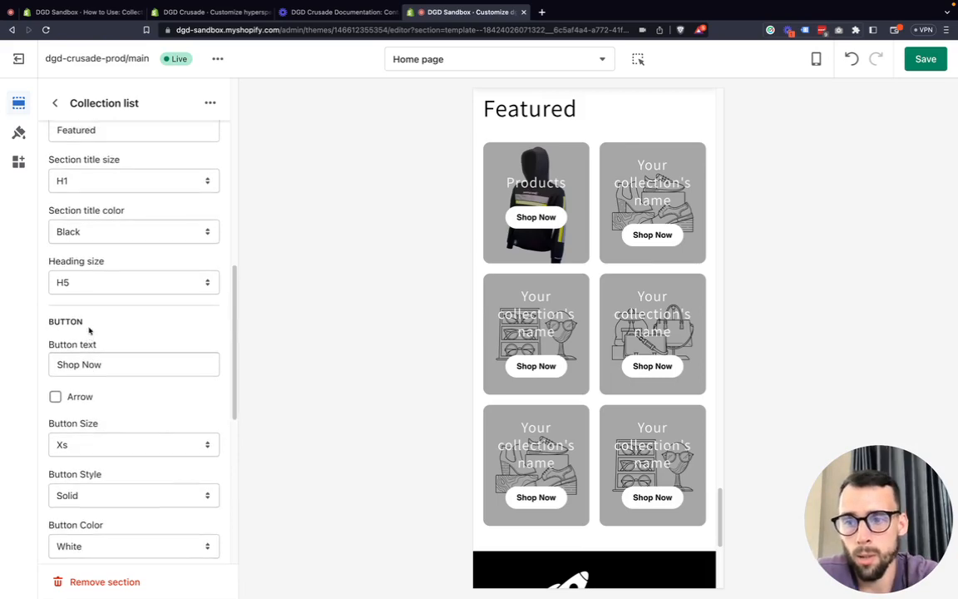
Step: Switch the preview to desktop view and set the section title size to H3
click(816, 58)
click(847, 119)
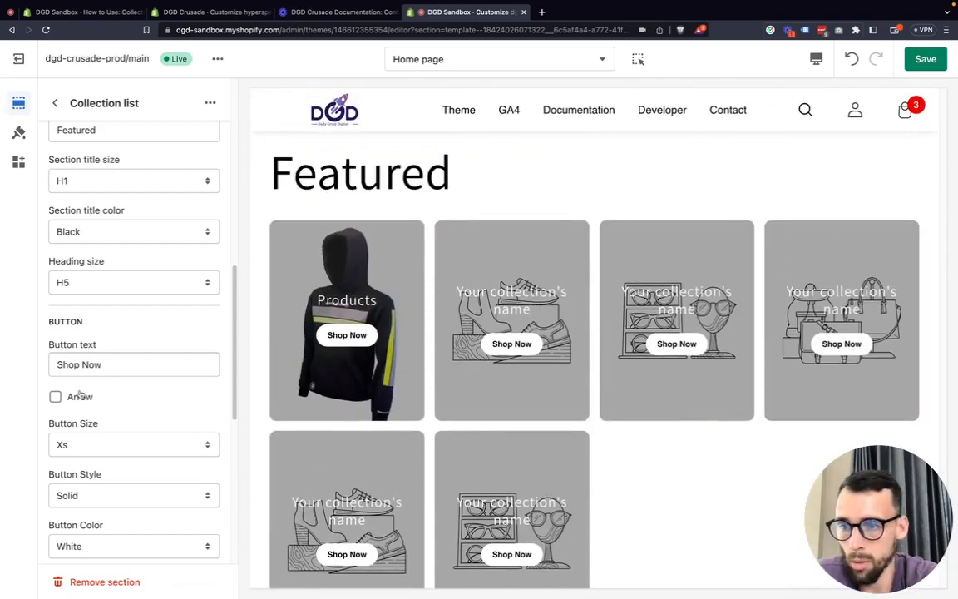
scroll(95, 291, up, 1)
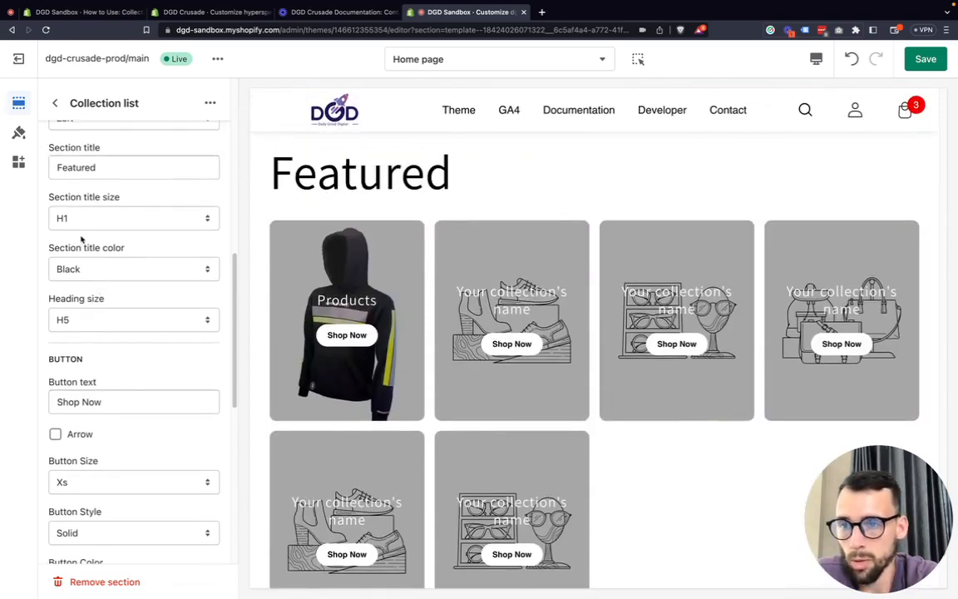
scroll(94, 241, up, 2)
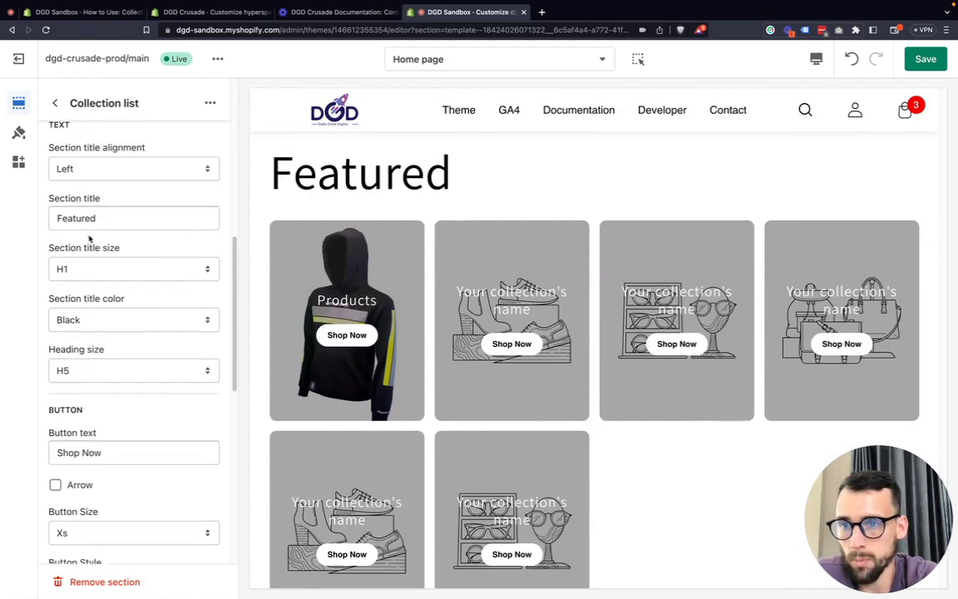
scroll(102, 201, up, 1)
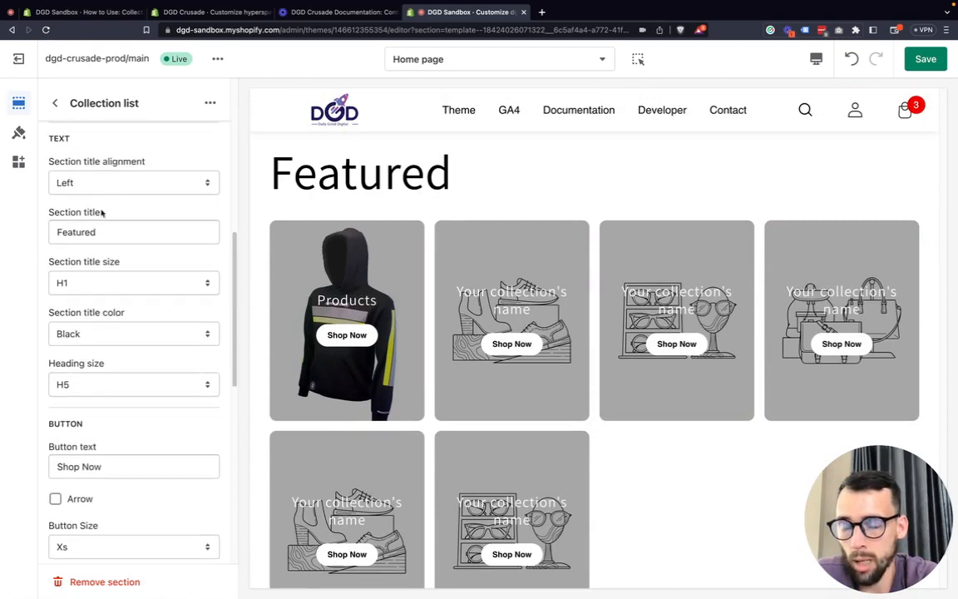
scroll(92, 249, down, 1)
scroll(85, 269, down, 1)
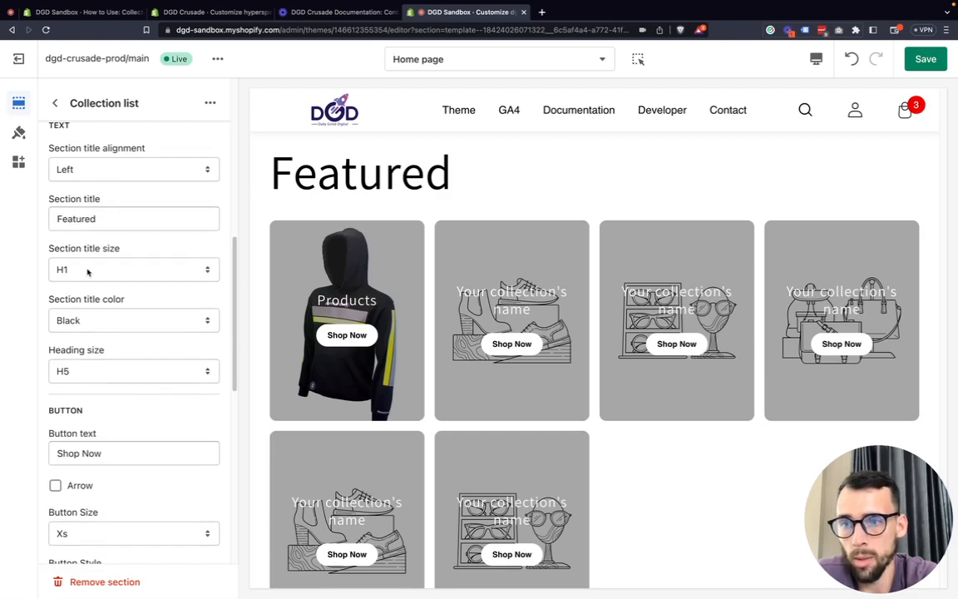
click(88, 270)
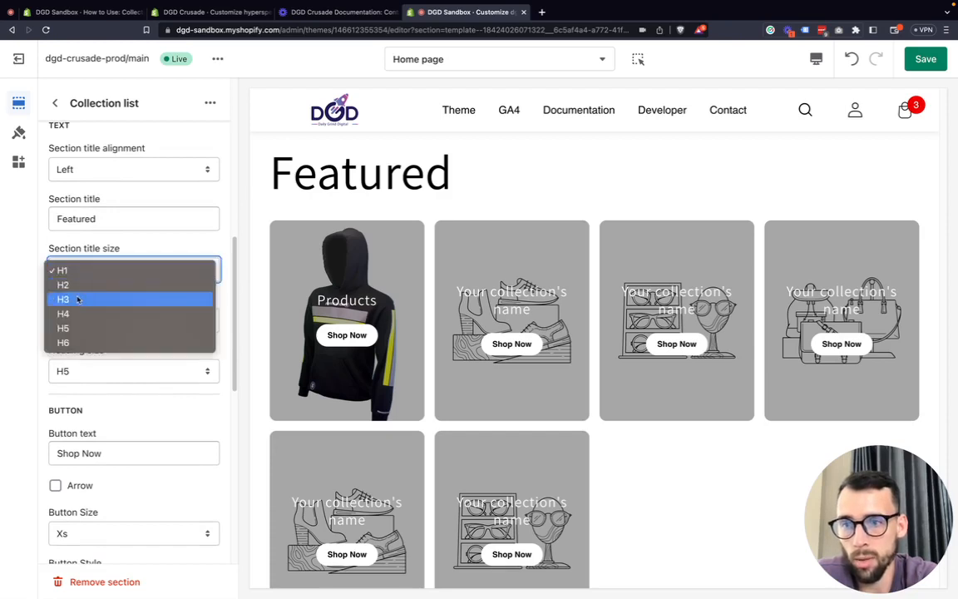
click(78, 299)
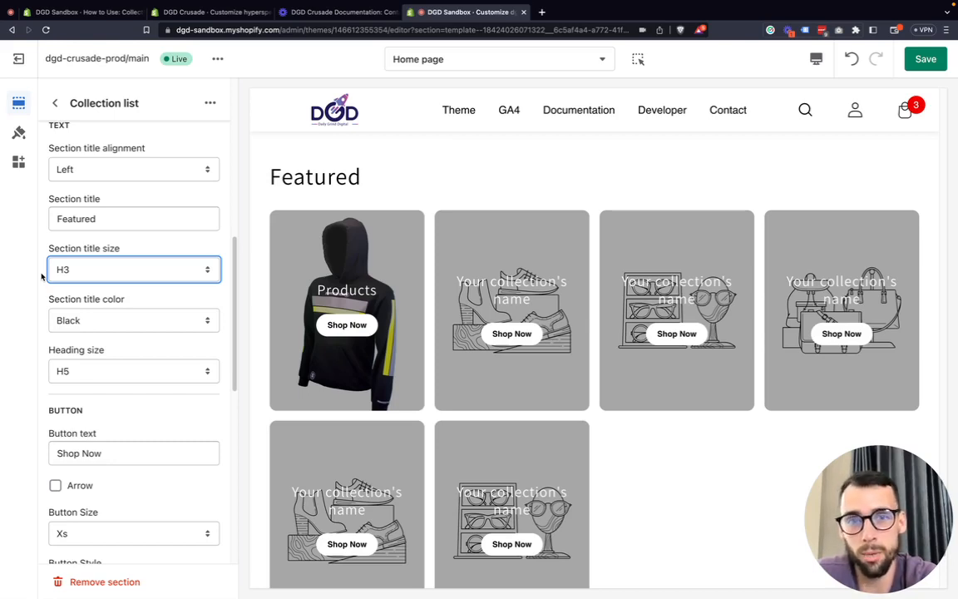
click(31, 309)
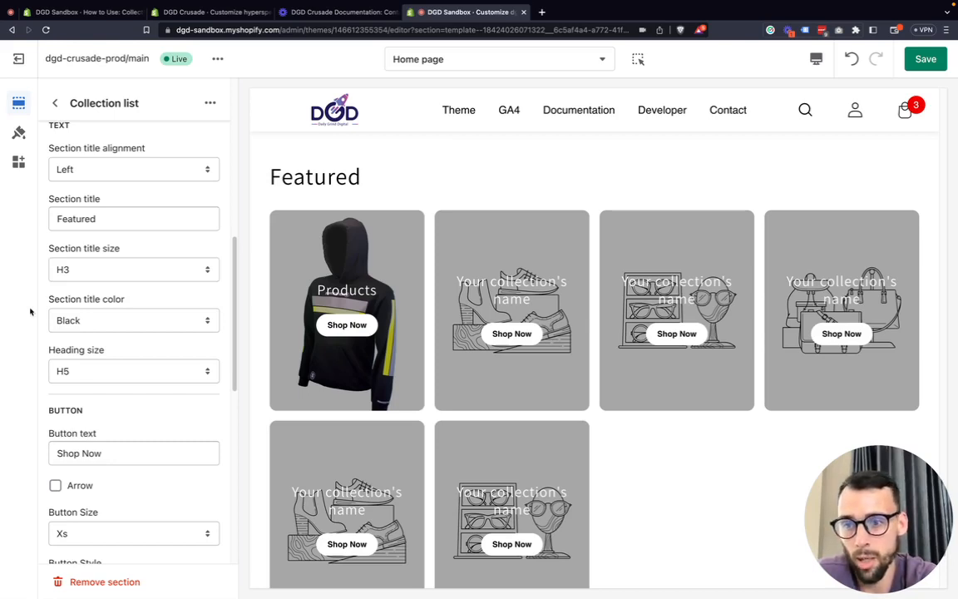
Step: Set the Collection list's section title color to Gradient and highlight the "Featured" title in the preview
scroll(115, 321, down, 1)
click(98, 321)
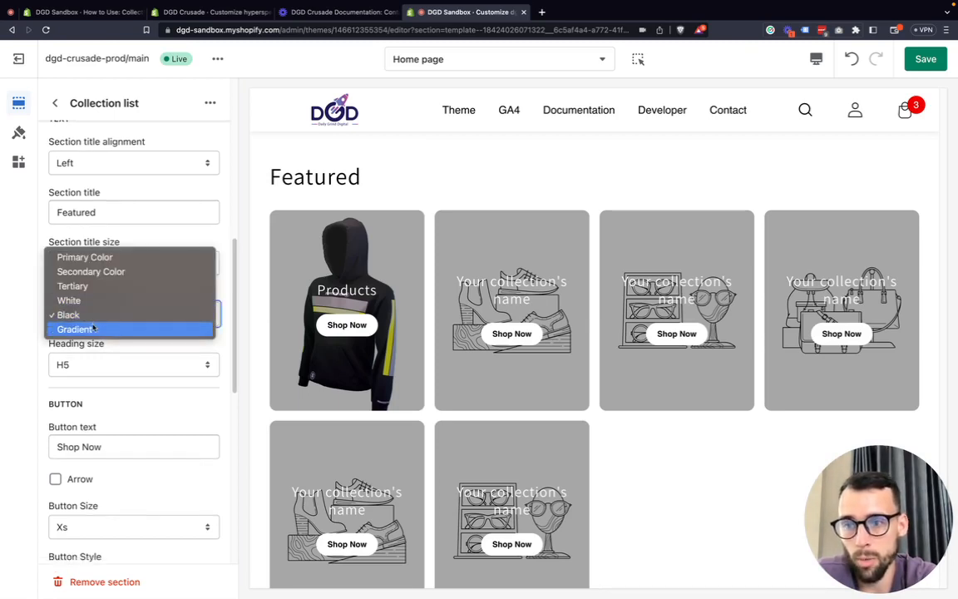
click(90, 328)
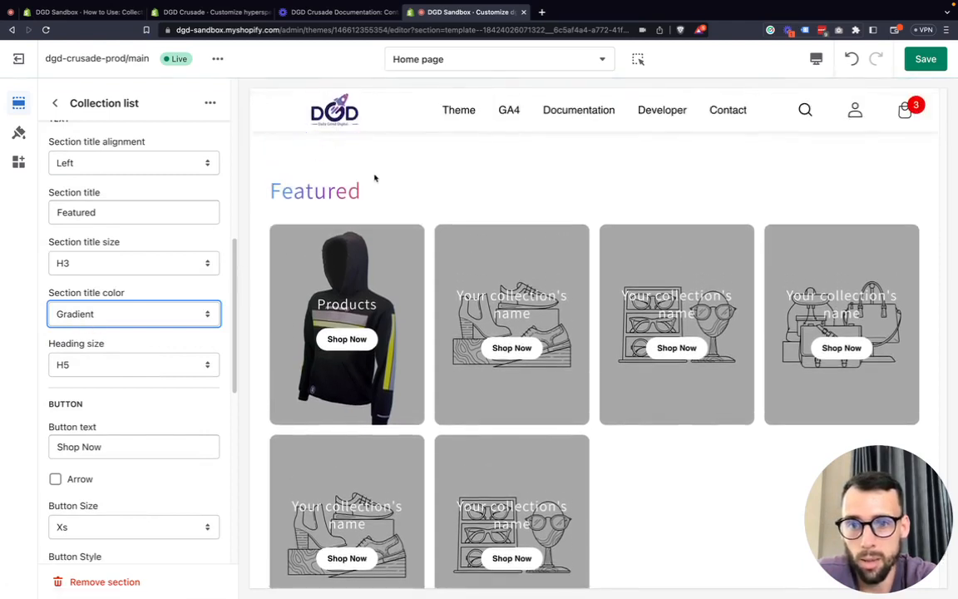
drag(362, 191, 241, 181)
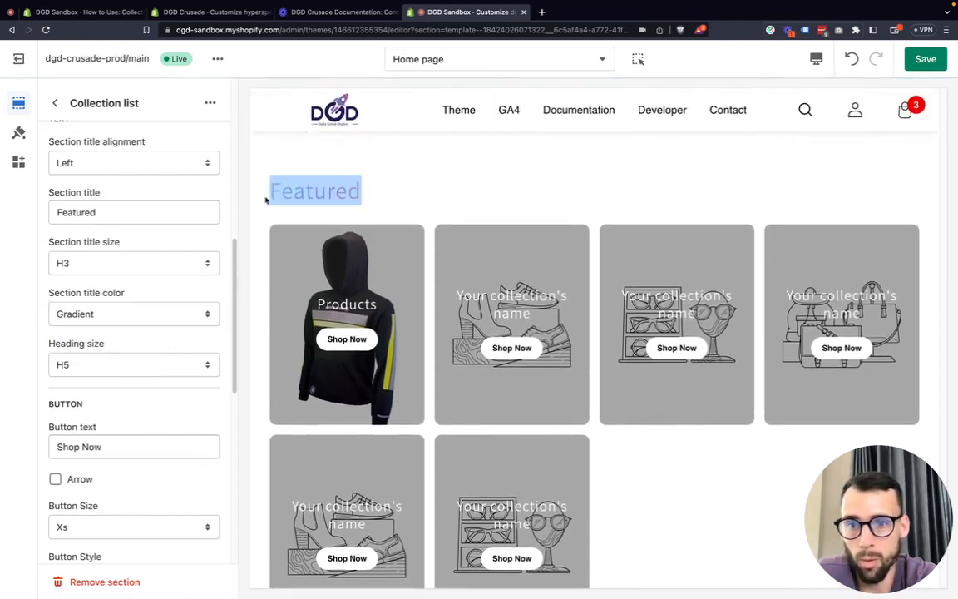
click(24, 313)
Step: Try heading size H2 for the collection card names, and set it to H3
scroll(87, 364, down, 1)
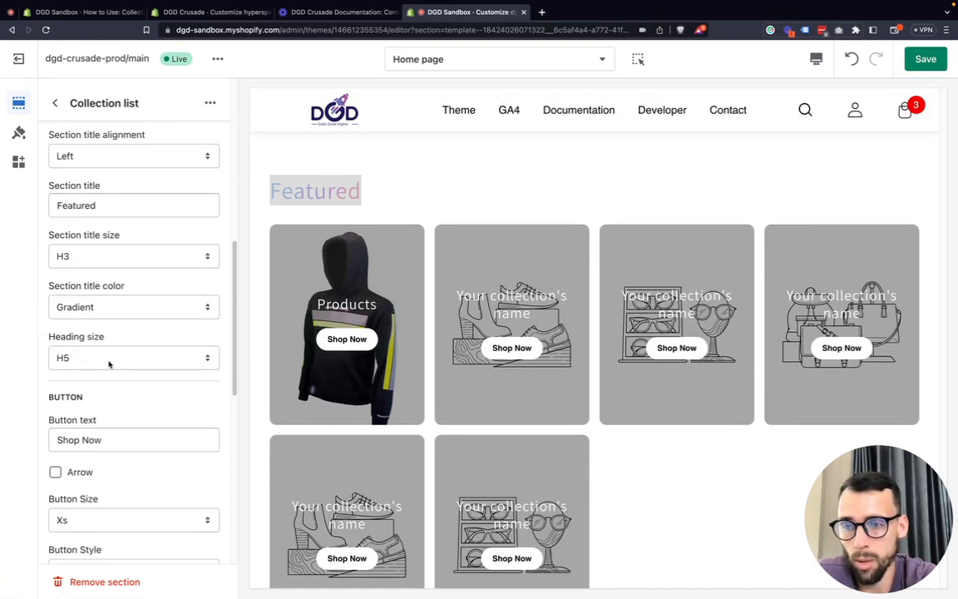
click(100, 359)
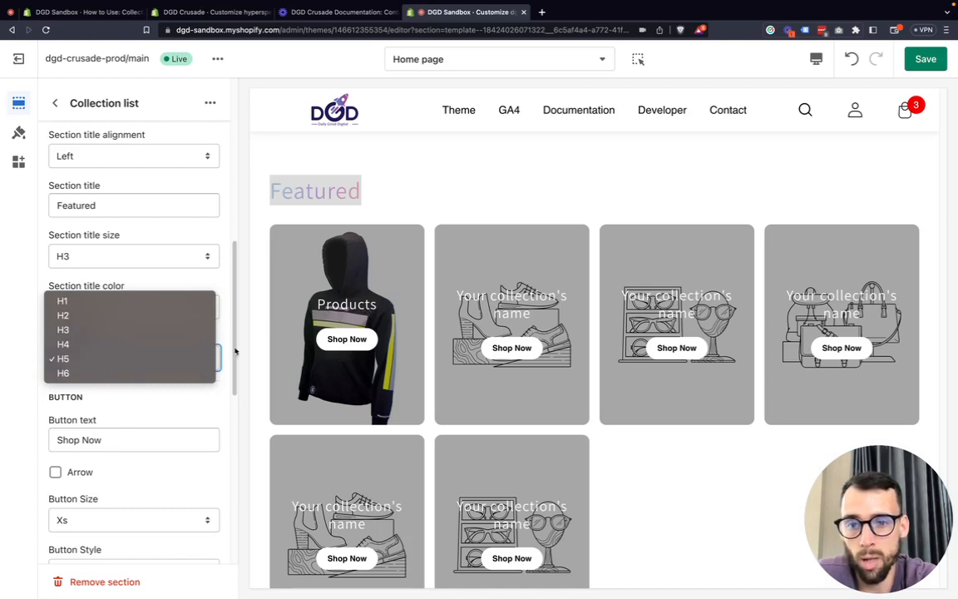
click(114, 316)
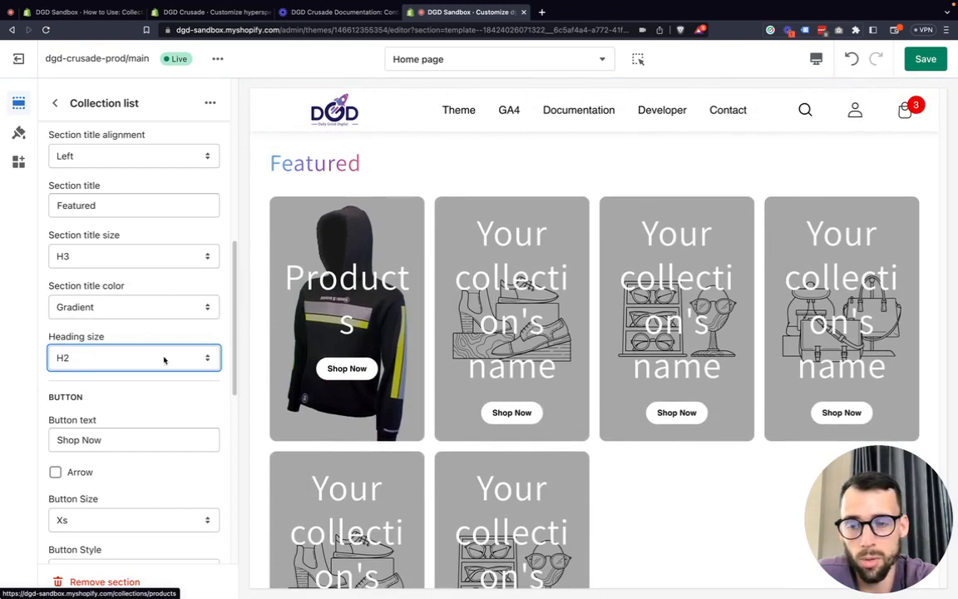
click(129, 362)
click(102, 376)
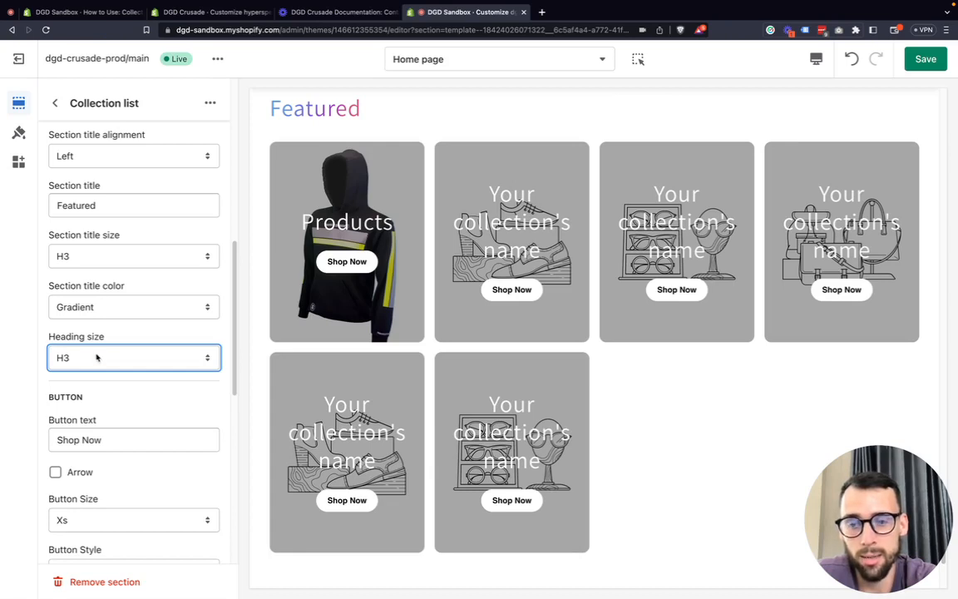
scroll(423, 281, up, 2)
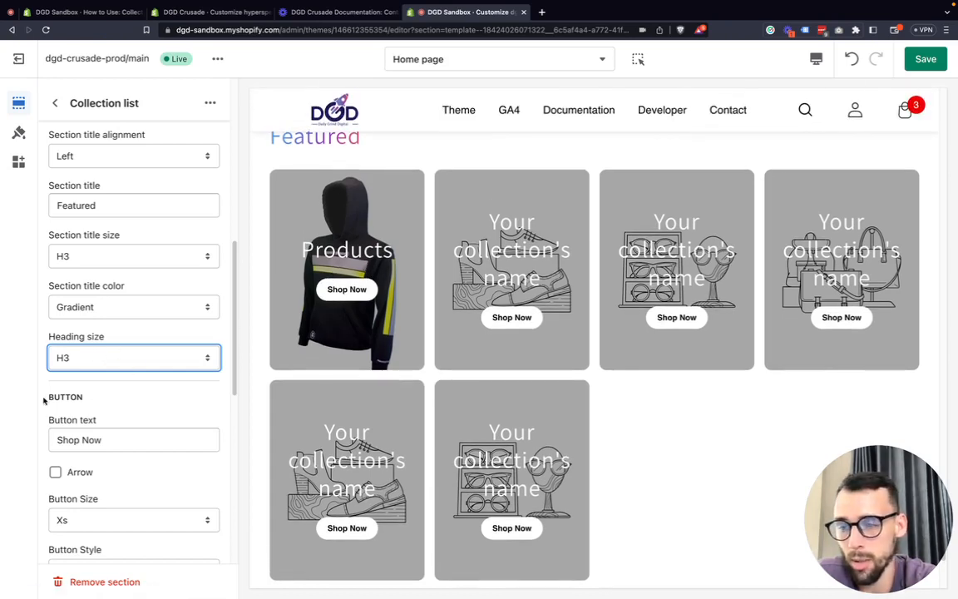
Step: Clear the collection cards' button text and enter "Shop Now" again
scroll(116, 399, down, 1)
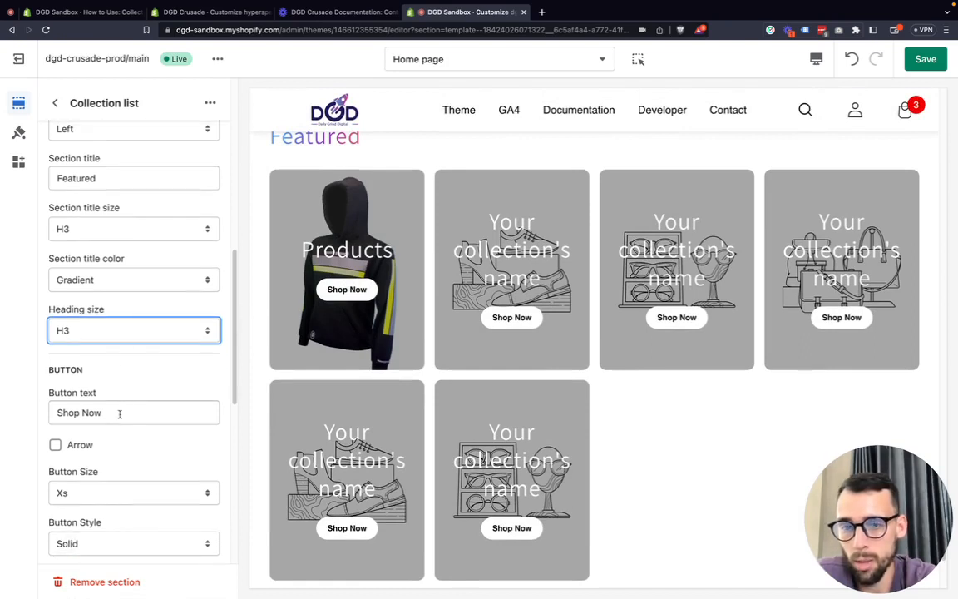
click(119, 414)
key(super+a)
key(BackSpace)
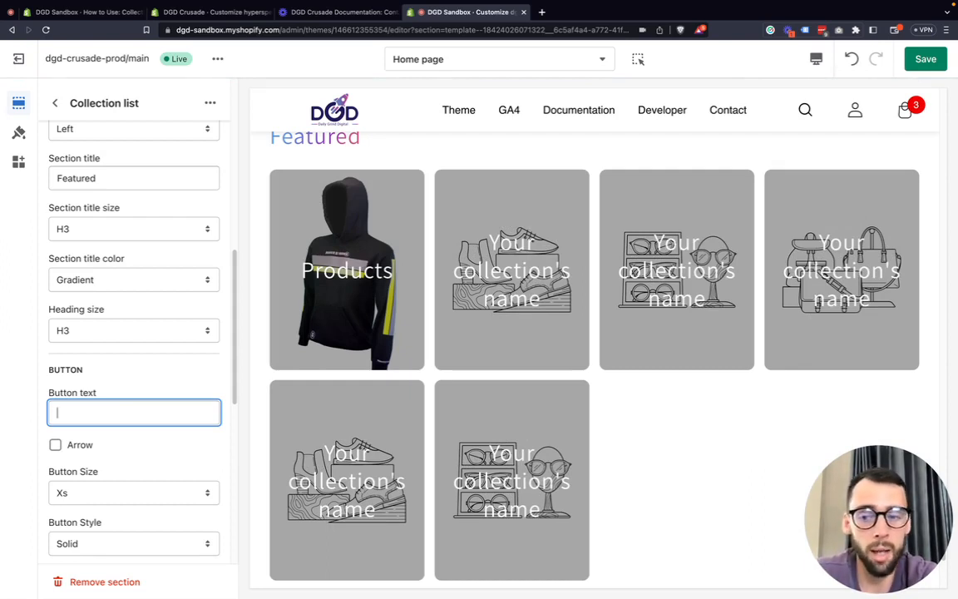
text(Sho)
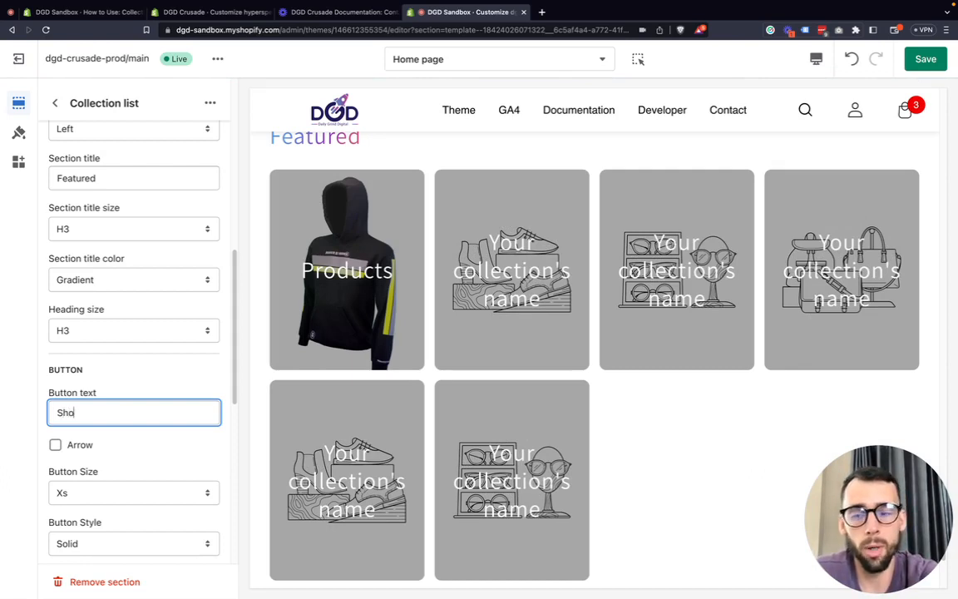
text(p Now)
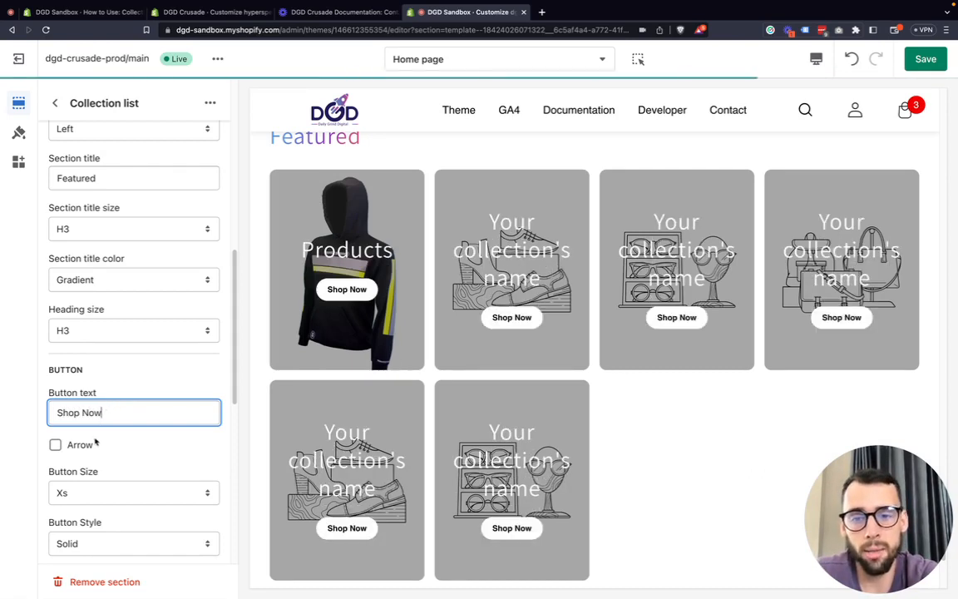
Step: Try the arrow and the Lg size on the card buttons, restoring no arrow and size Xs
click(70, 446)
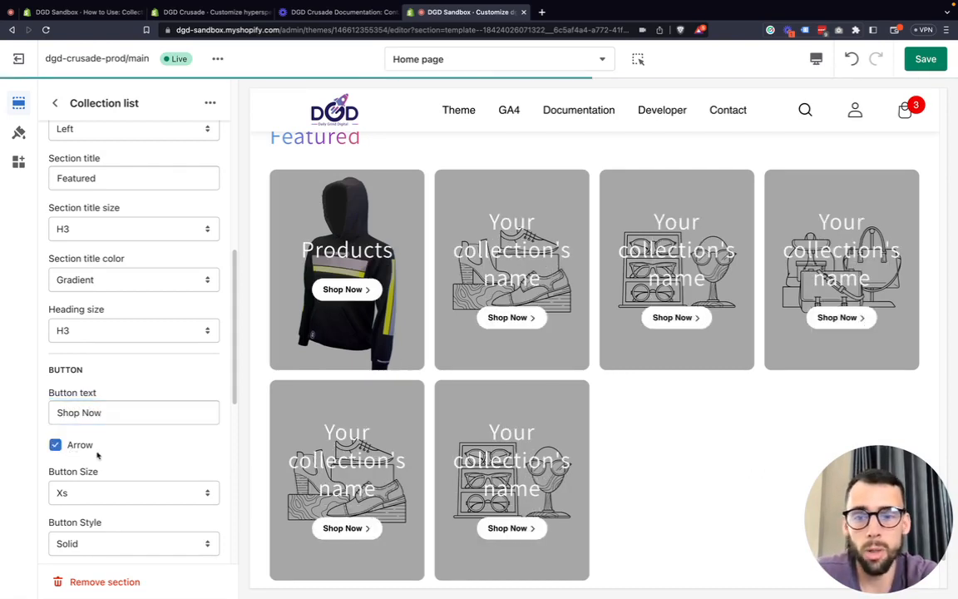
click(84, 446)
scroll(125, 458, down, 1)
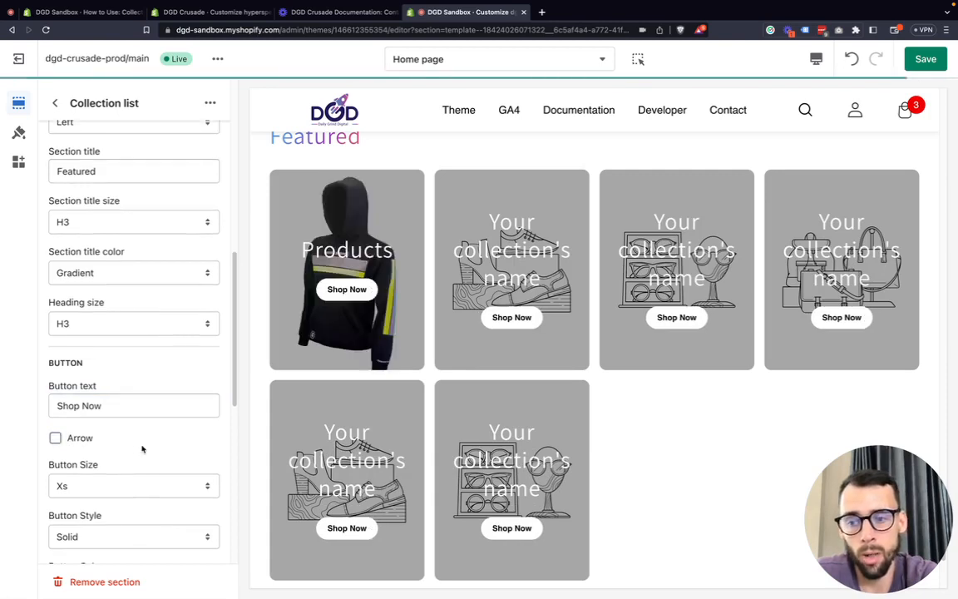
click(96, 472)
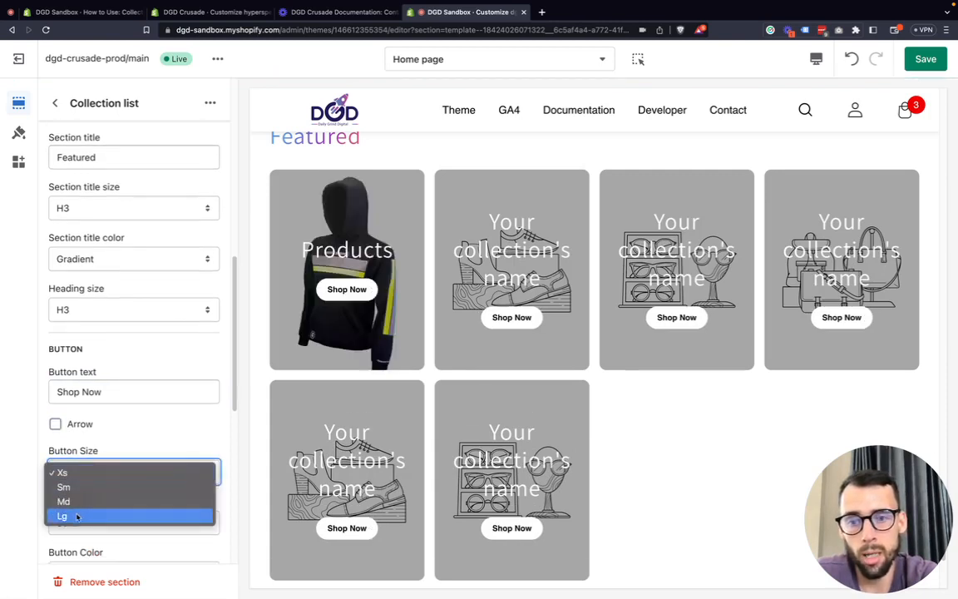
click(78, 514)
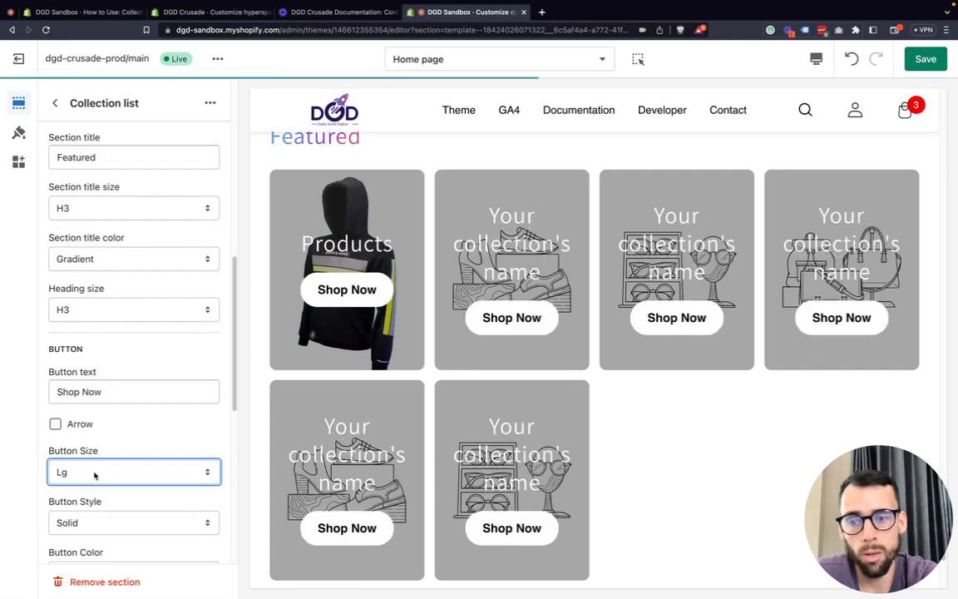
click(95, 474)
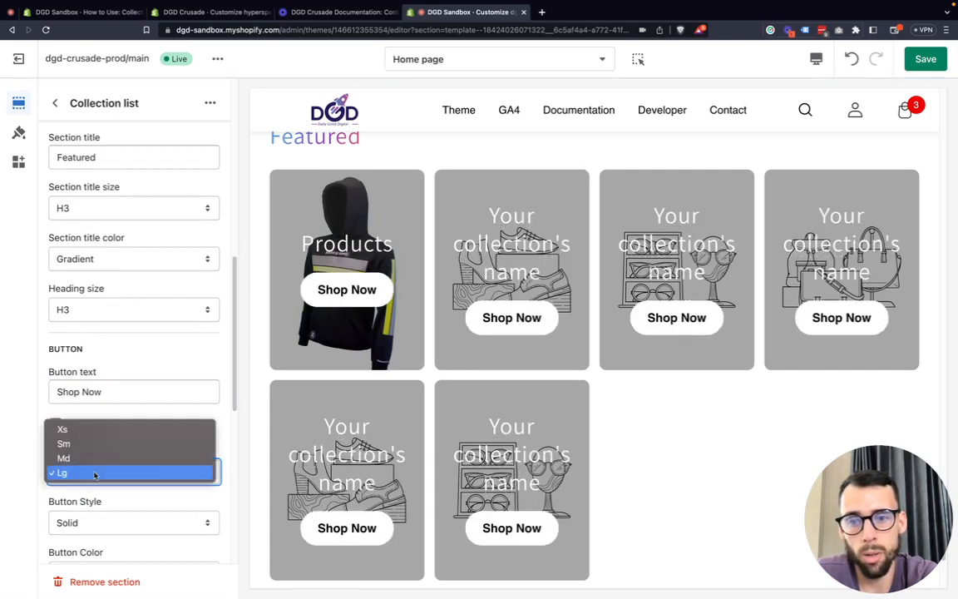
click(94, 429)
Step: Set the button style of the collection cards to Outline
scroll(134, 481, down, 1)
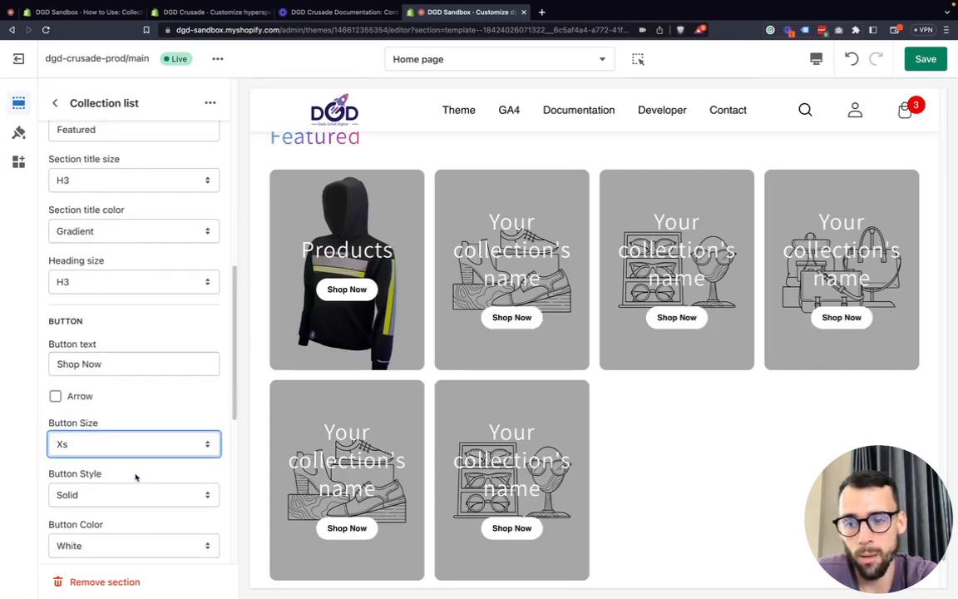
click(111, 496)
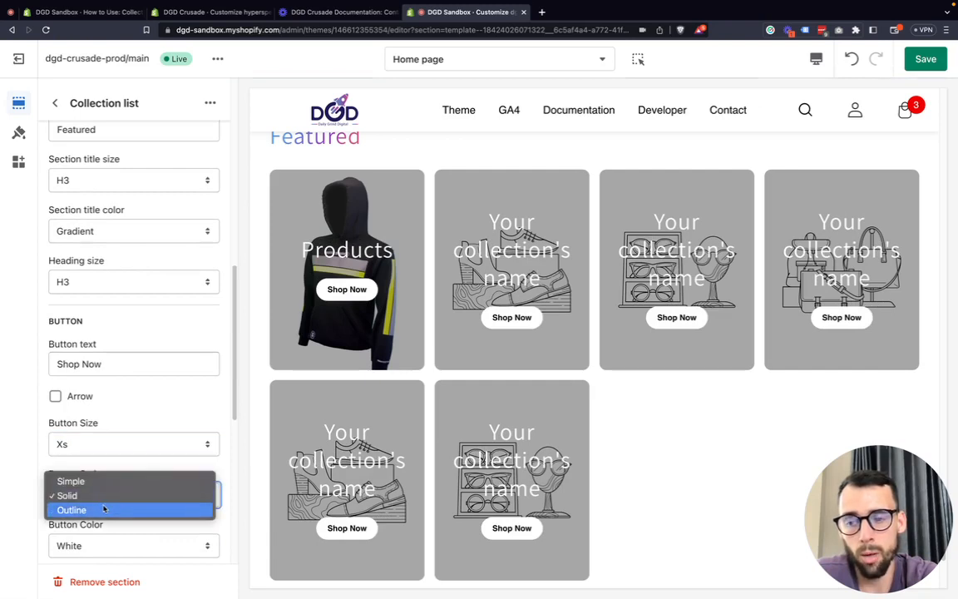
click(103, 510)
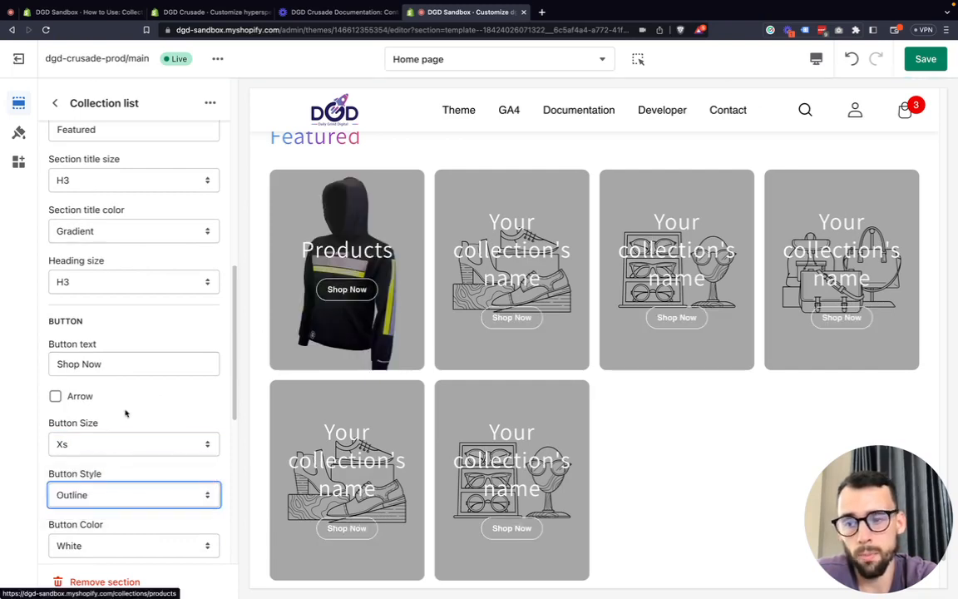
Step: Try Primary Color as the collection card text color and return it to White
scroll(60, 421, down, 5)
scroll(81, 424, down, 2)
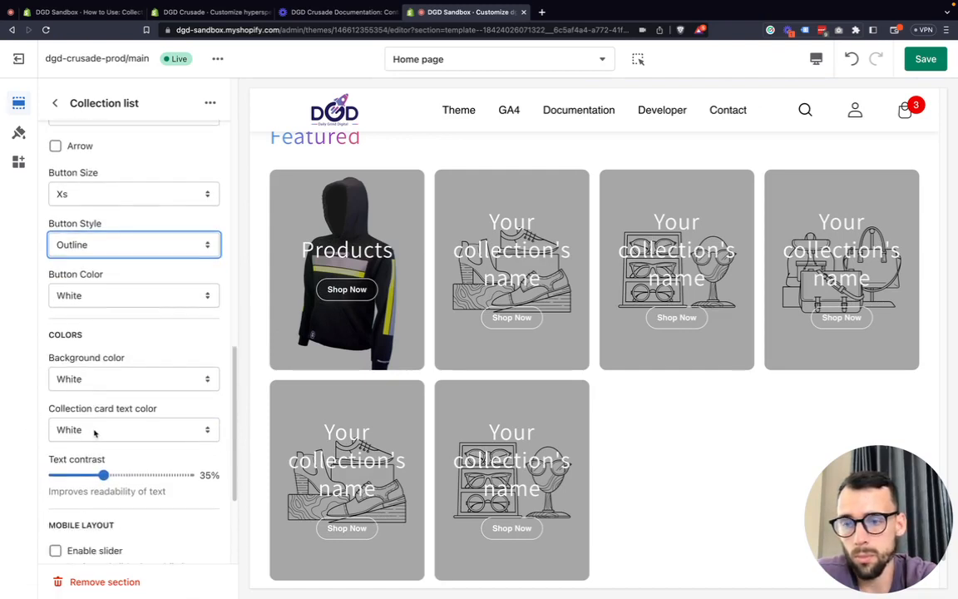
click(95, 432)
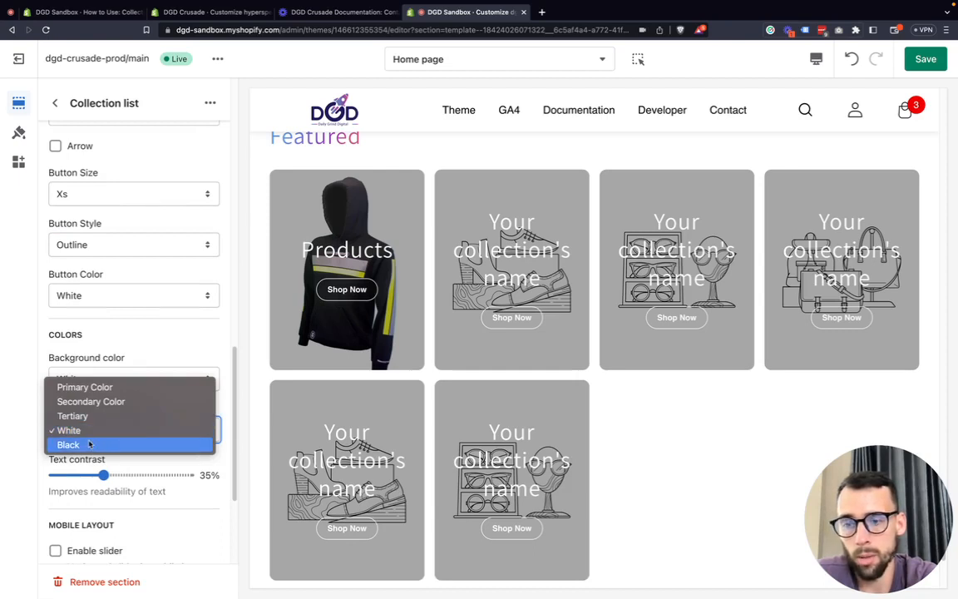
click(94, 387)
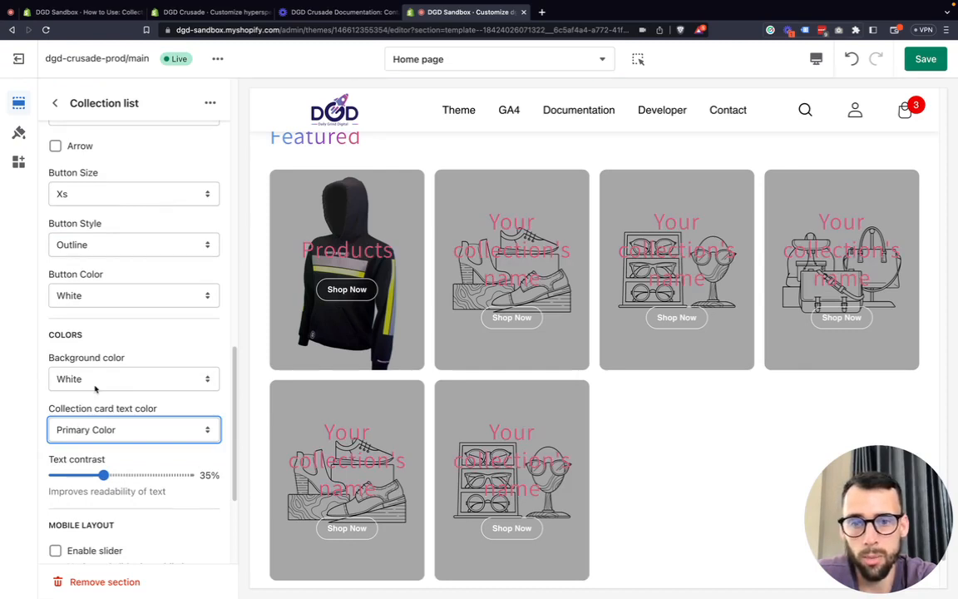
click(92, 422)
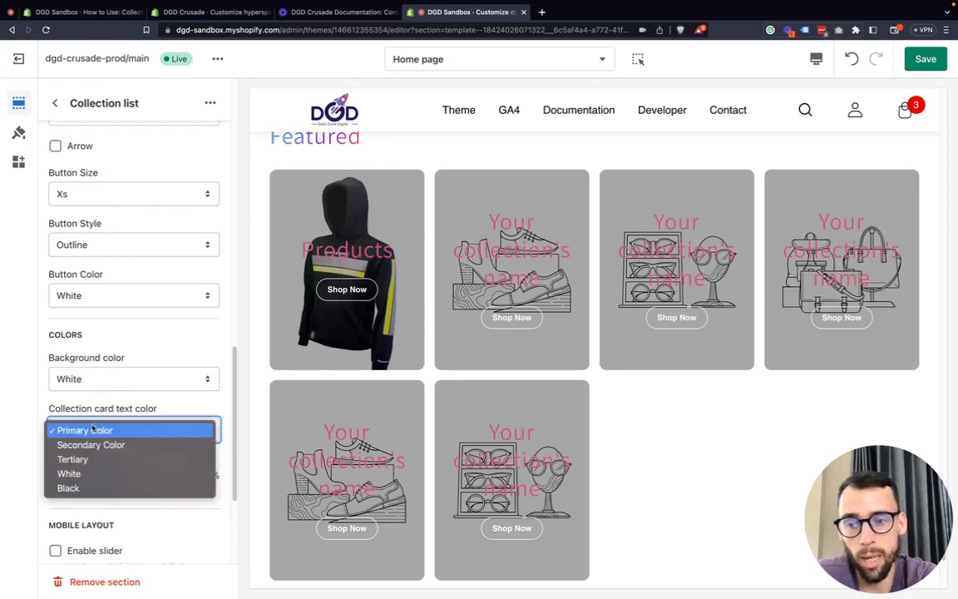
click(77, 472)
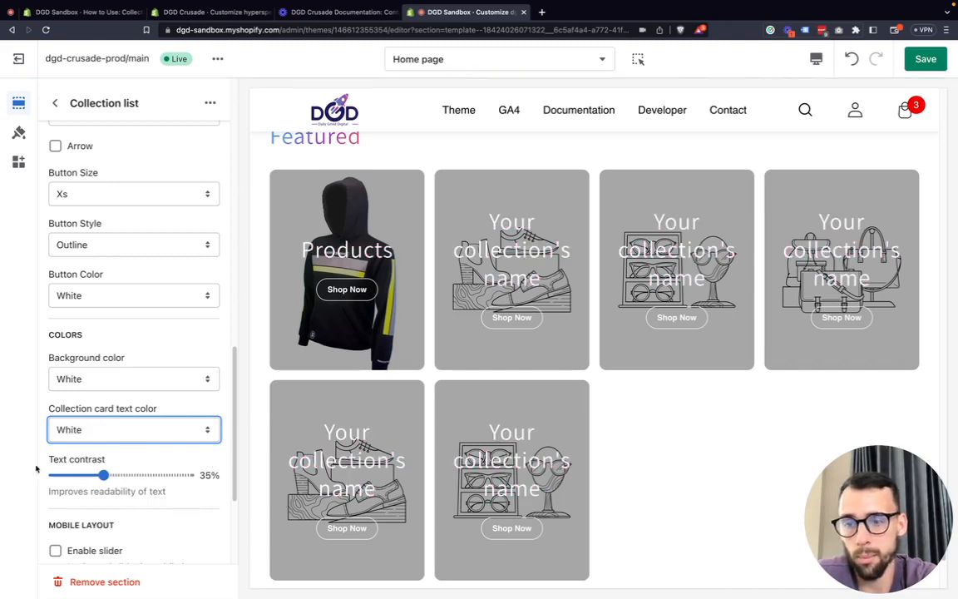
Step: Try text contrast values of 0% and 50% on the collection cards, and set the contrast to 40%
scroll(58, 479, down, 1)
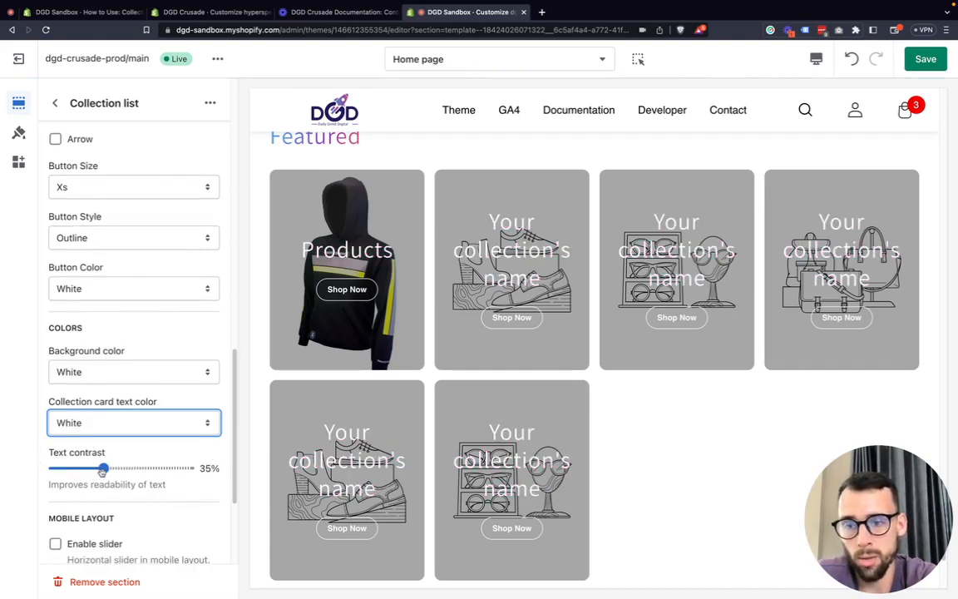
drag(103, 471, 33, 467)
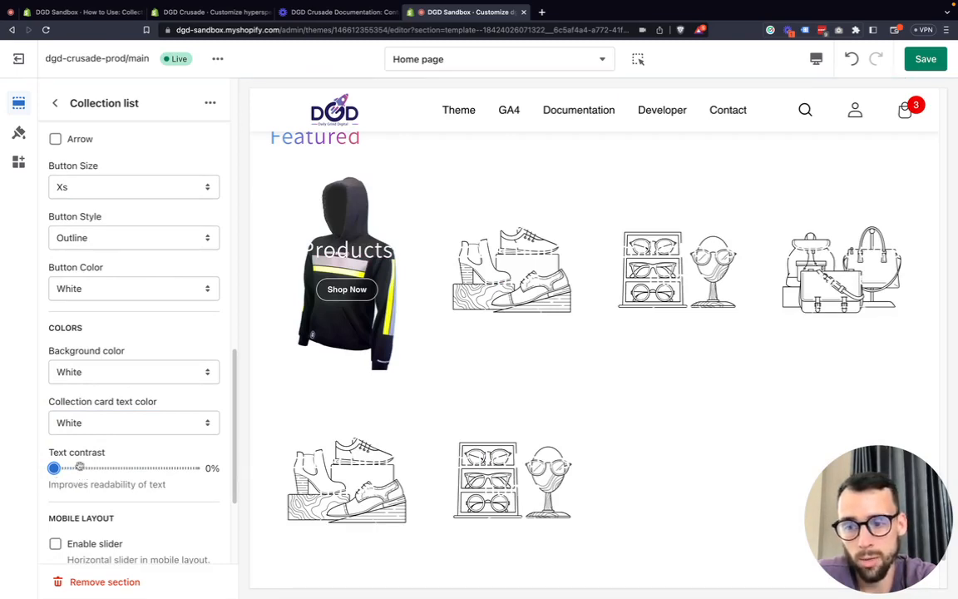
click(80, 467)
drag(82, 468, 124, 469)
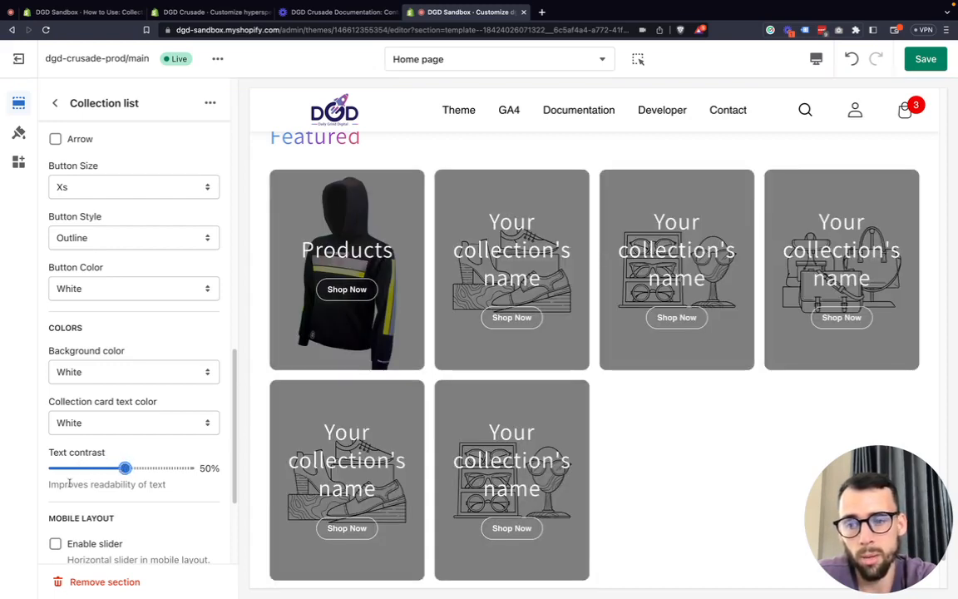
click(110, 470)
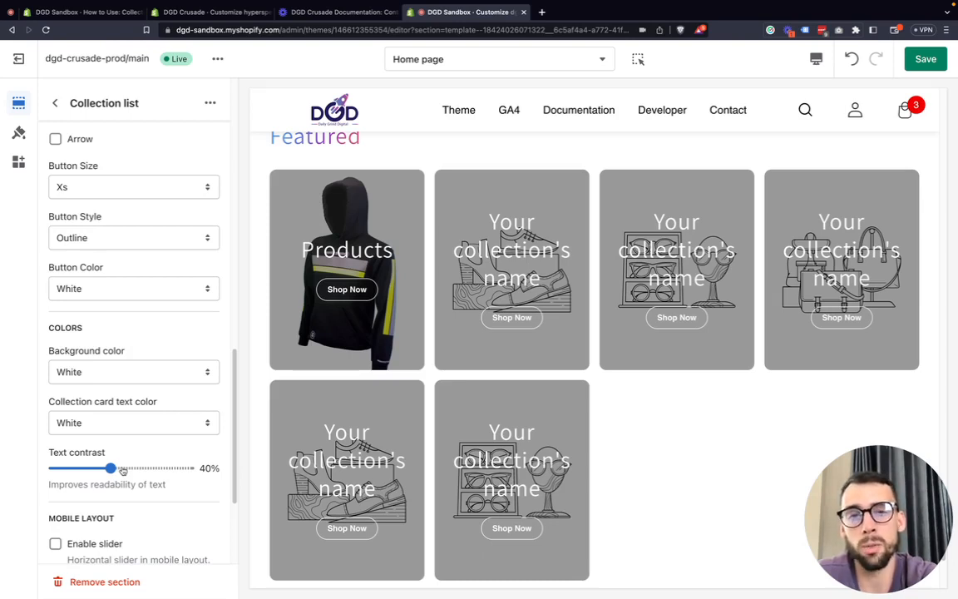
Step: Enable Remove Margin Bottom for the Collection list section
scroll(83, 491, down, 1)
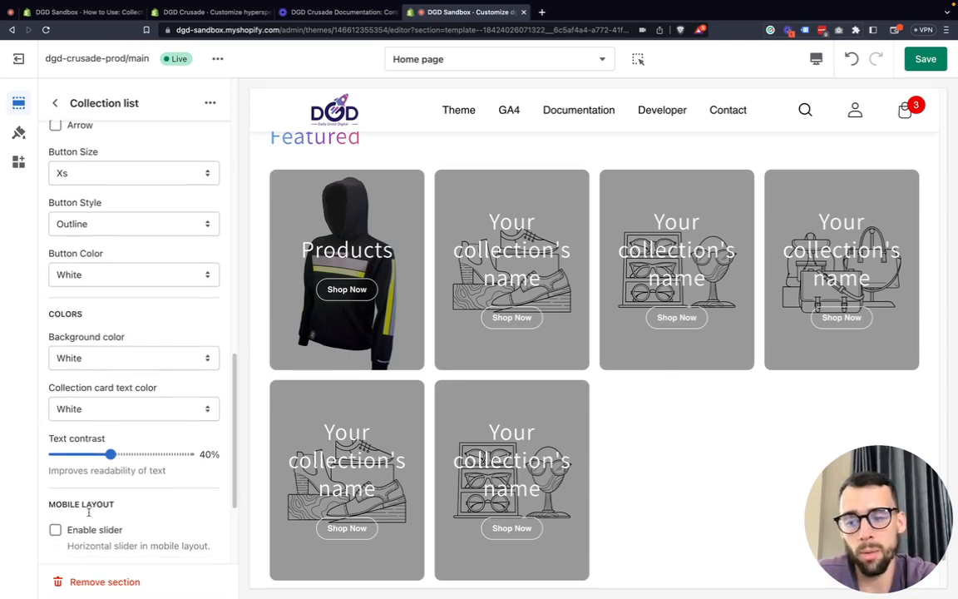
scroll(88, 512, down, 3)
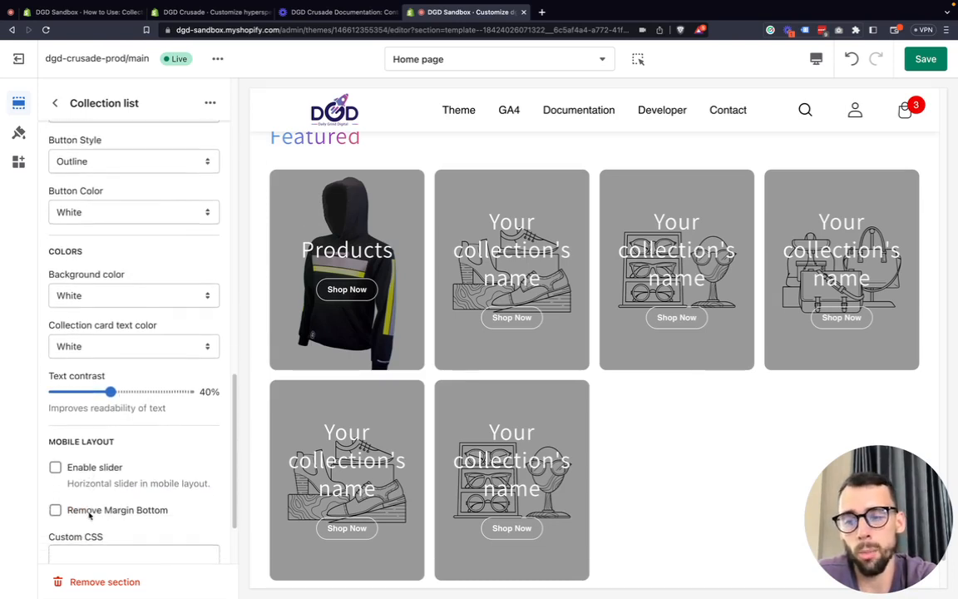
scroll(95, 467, down, 2)
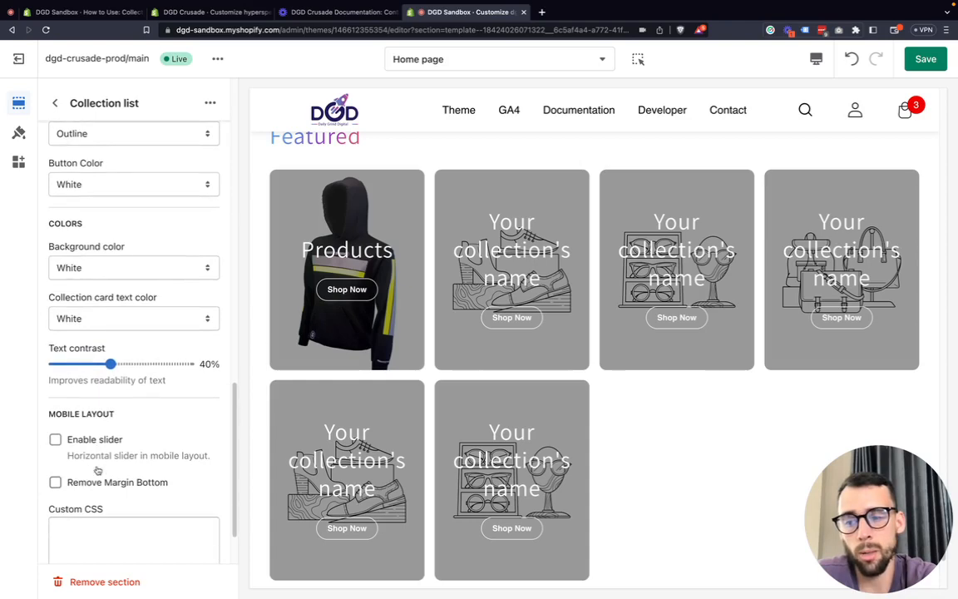
scroll(315, 493, down, 3)
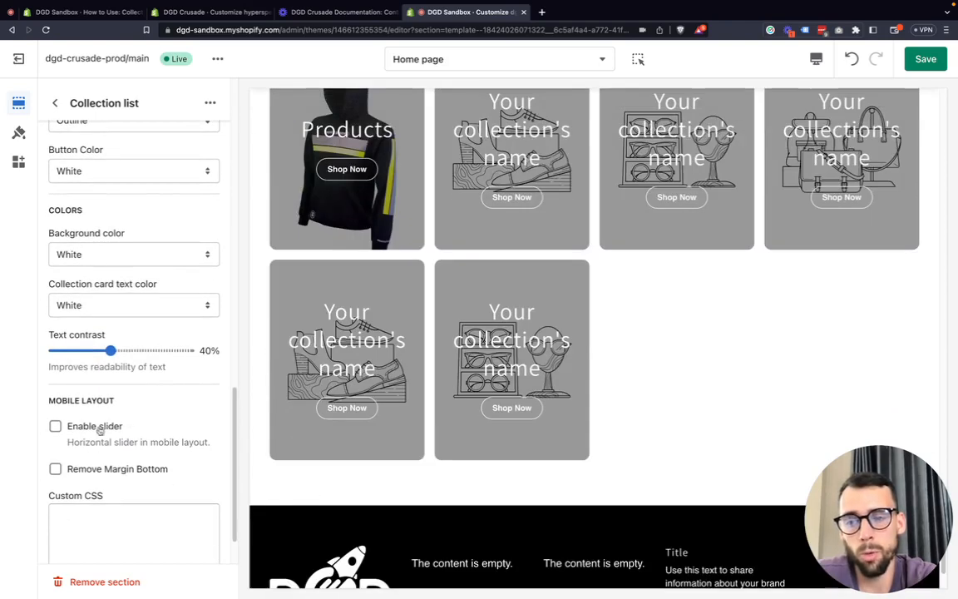
click(104, 471)
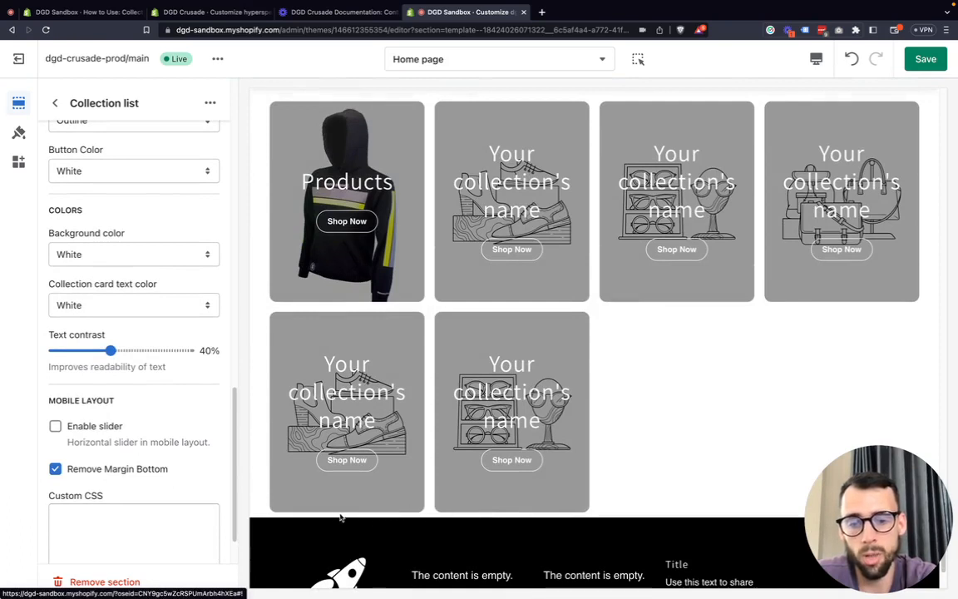
scroll(117, 407, down, 2)
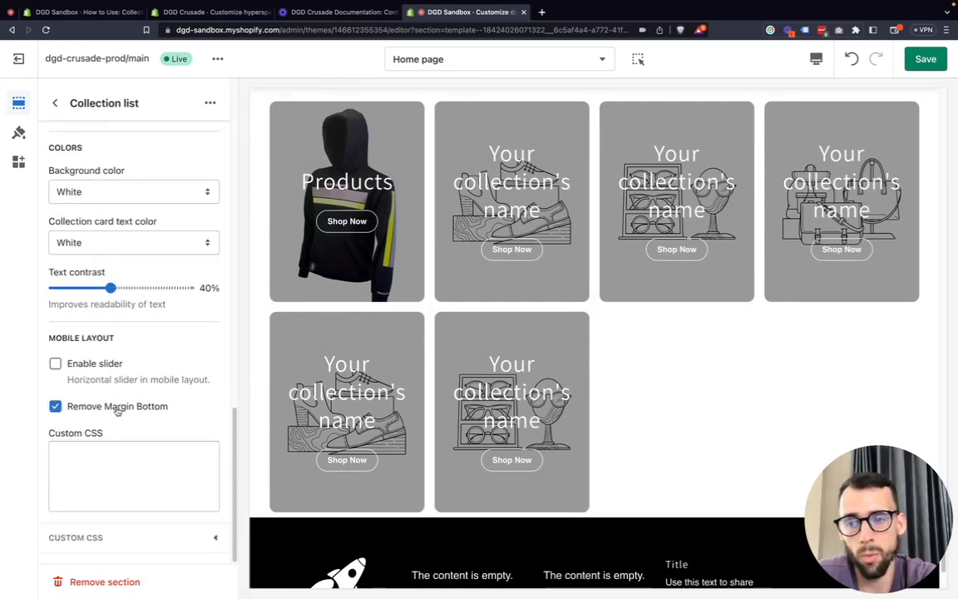
Step: Set the Collection list section's background color to Black and check the effect where it meets the footer
scroll(100, 398, up, 10)
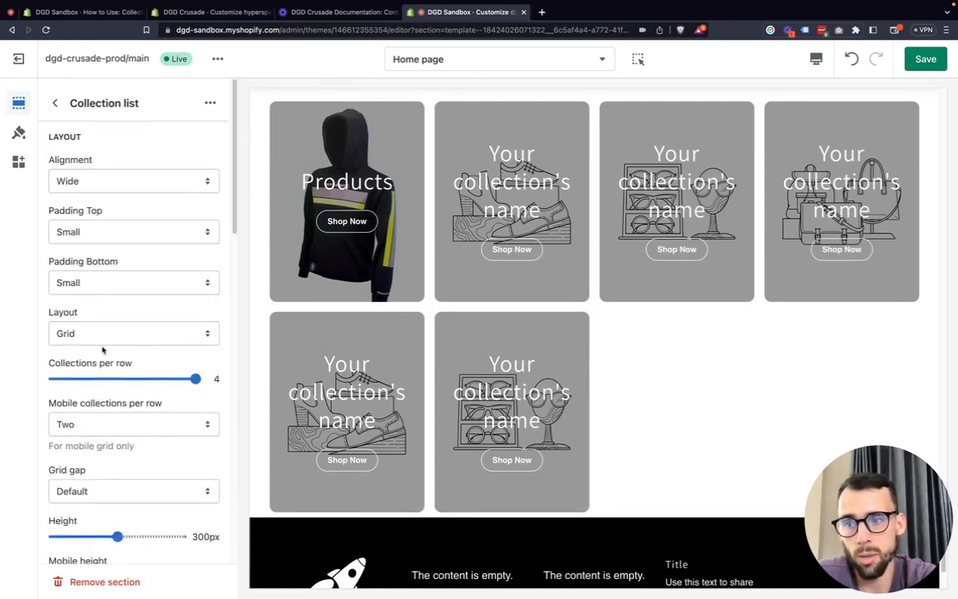
scroll(103, 350, down, 10)
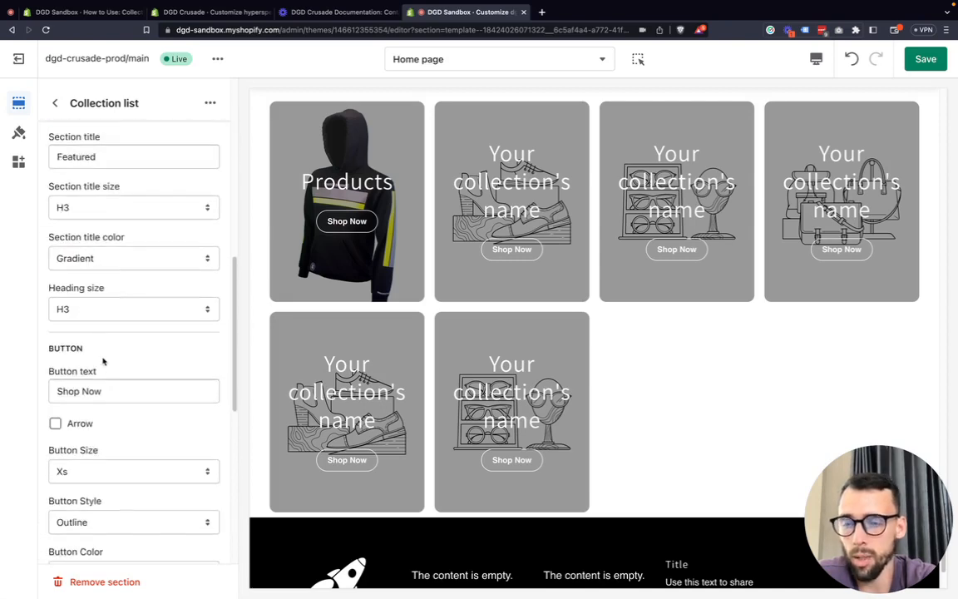
scroll(103, 360, down, 5)
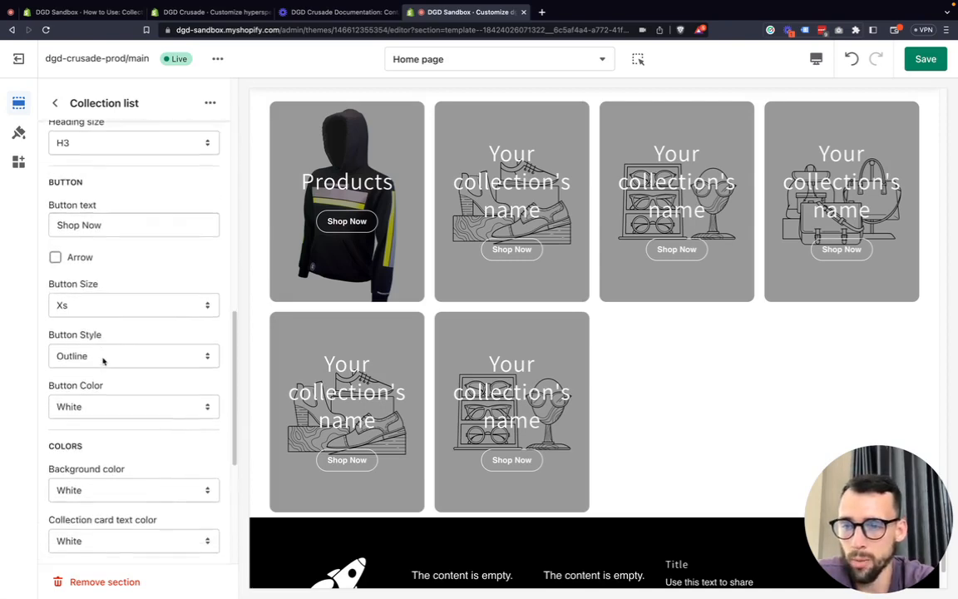
scroll(103, 360, down, 4)
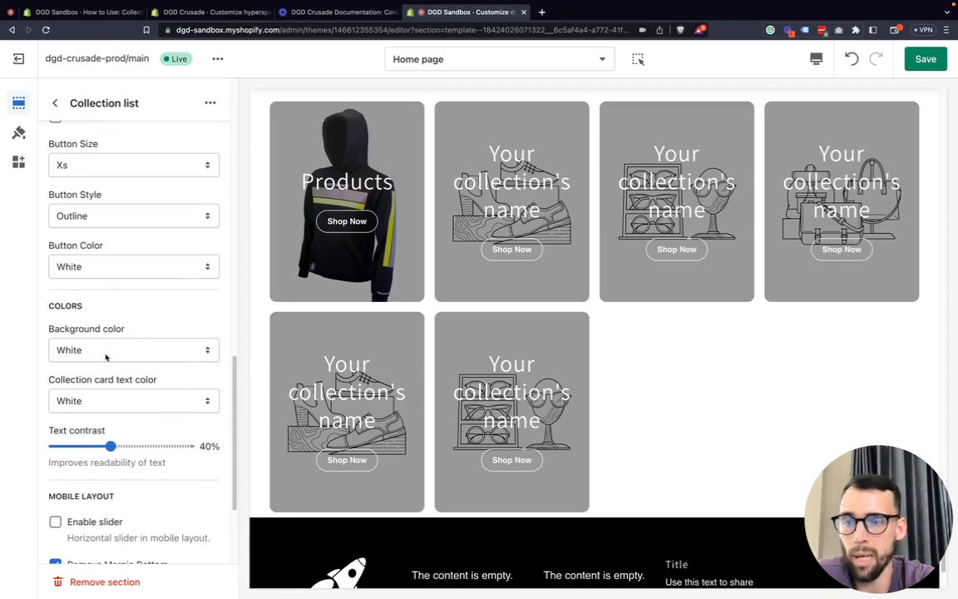
click(107, 356)
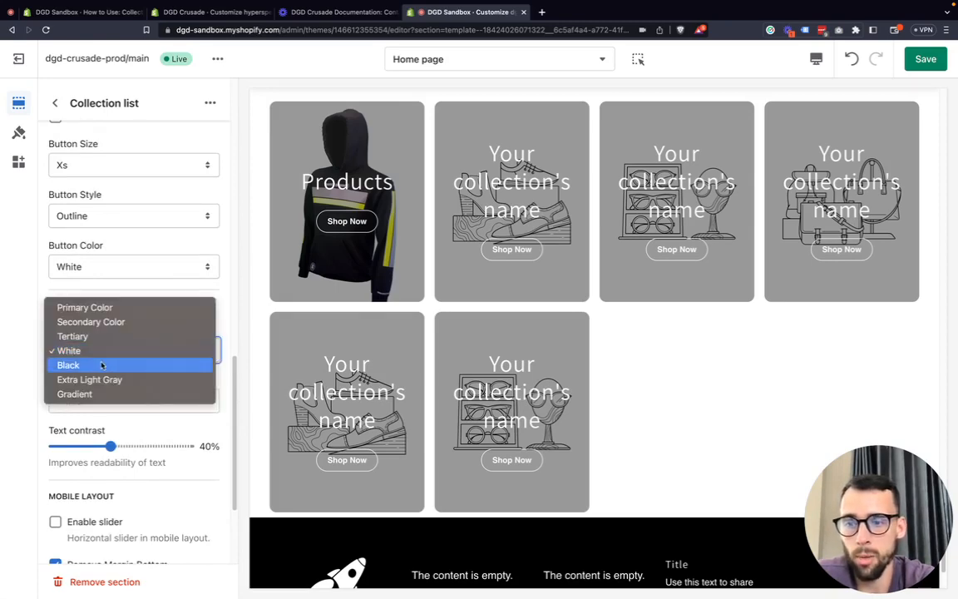
click(100, 367)
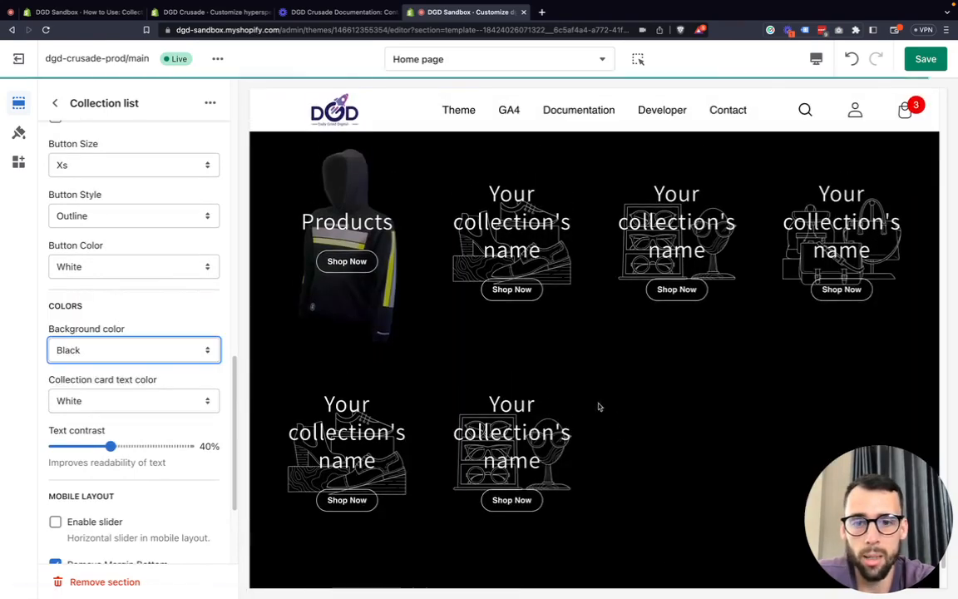
scroll(398, 436, down, 5)
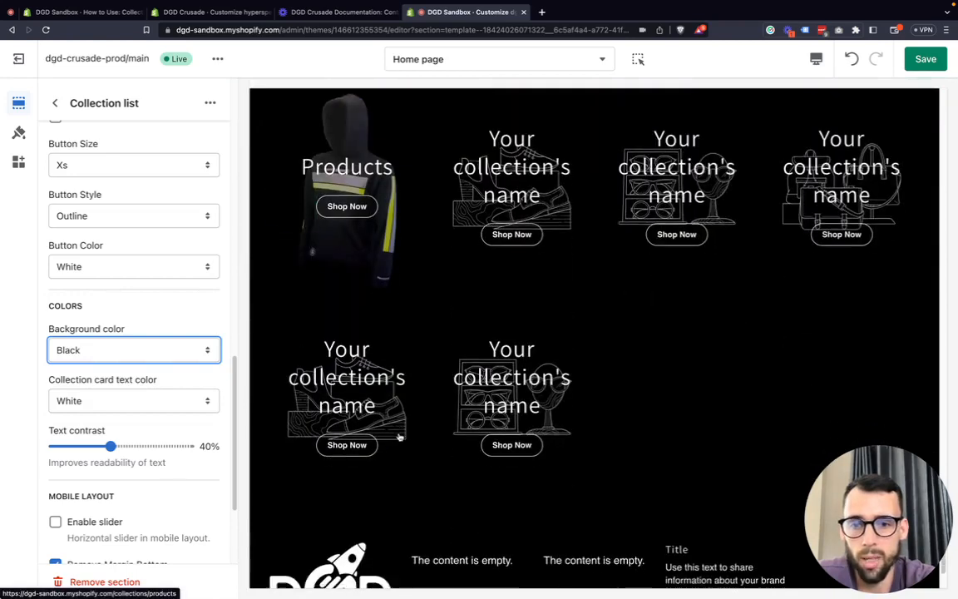
scroll(399, 437, down, 1)
scroll(399, 437, down, 3)
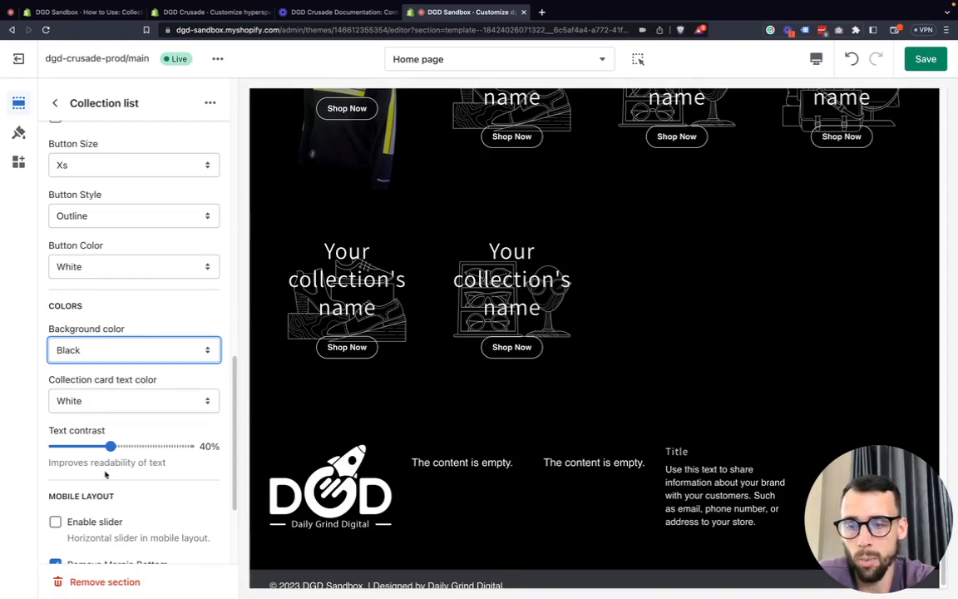
Step: Disable Remove Margin Bottom for the Collection list section
scroll(108, 499, down, 3)
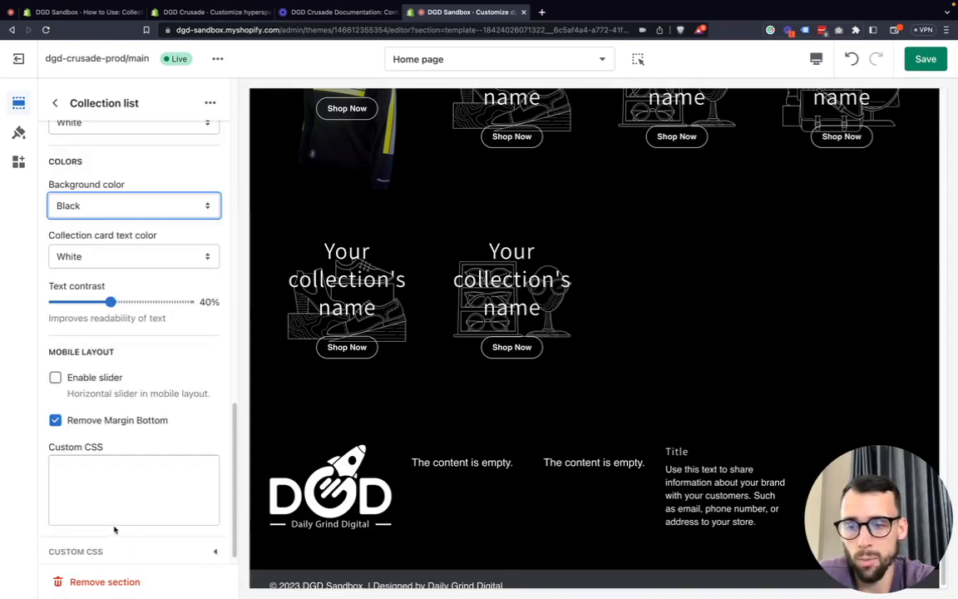
click(88, 422)
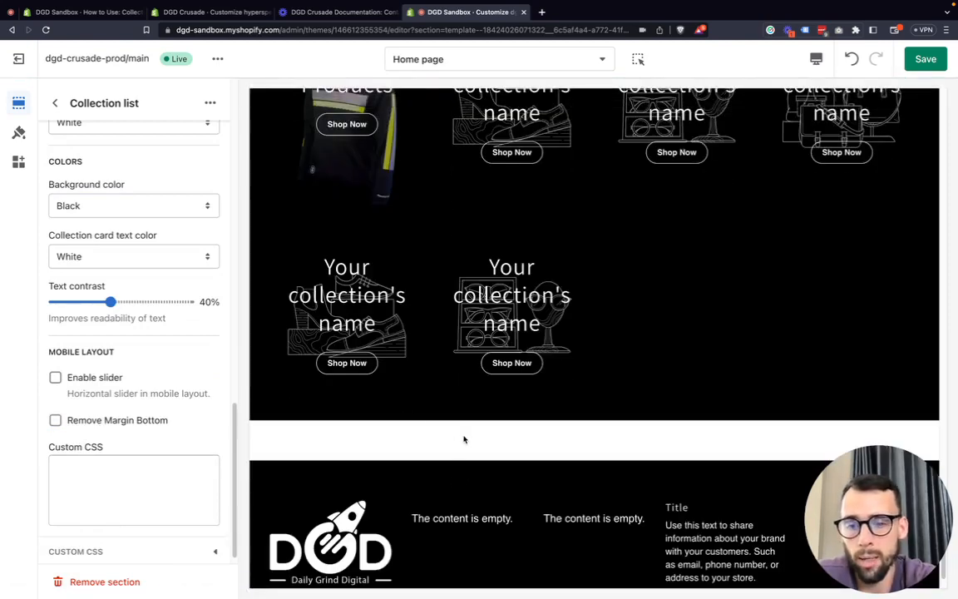
Step: Return the Collection list section's background color to White
scroll(150, 396, up, 2)
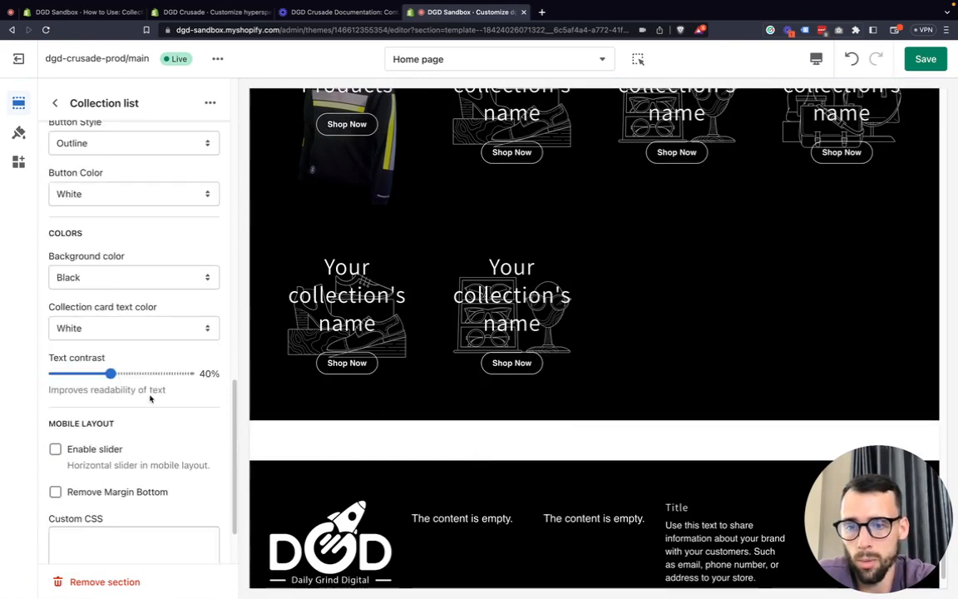
scroll(445, 312, up, 1)
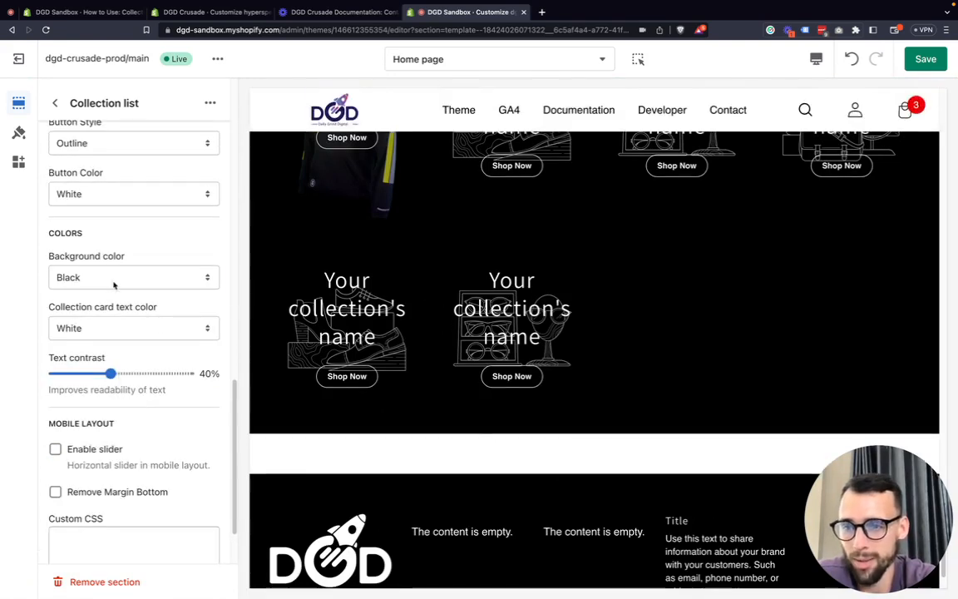
click(114, 283)
click(92, 264)
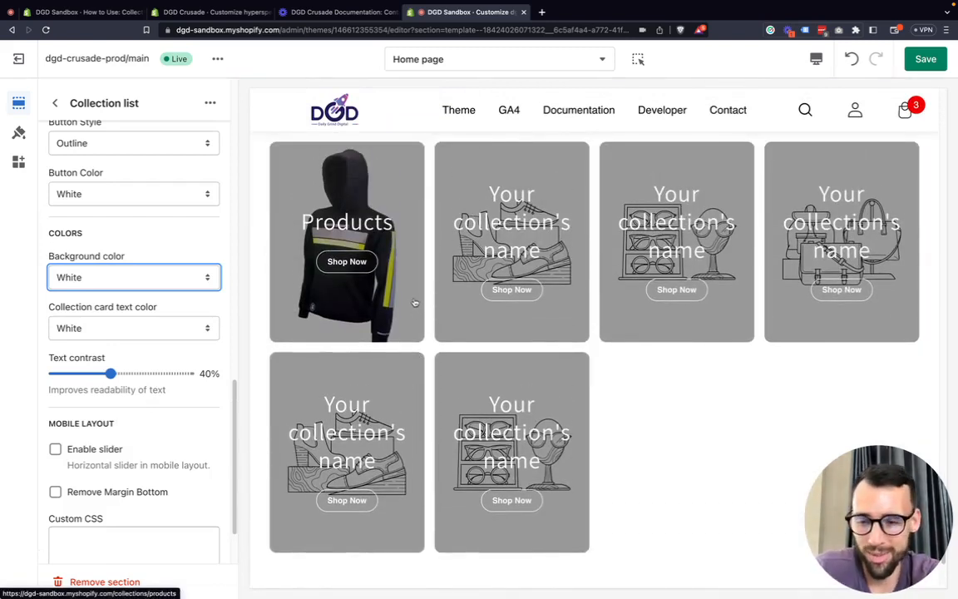
scroll(137, 314, up, 15)
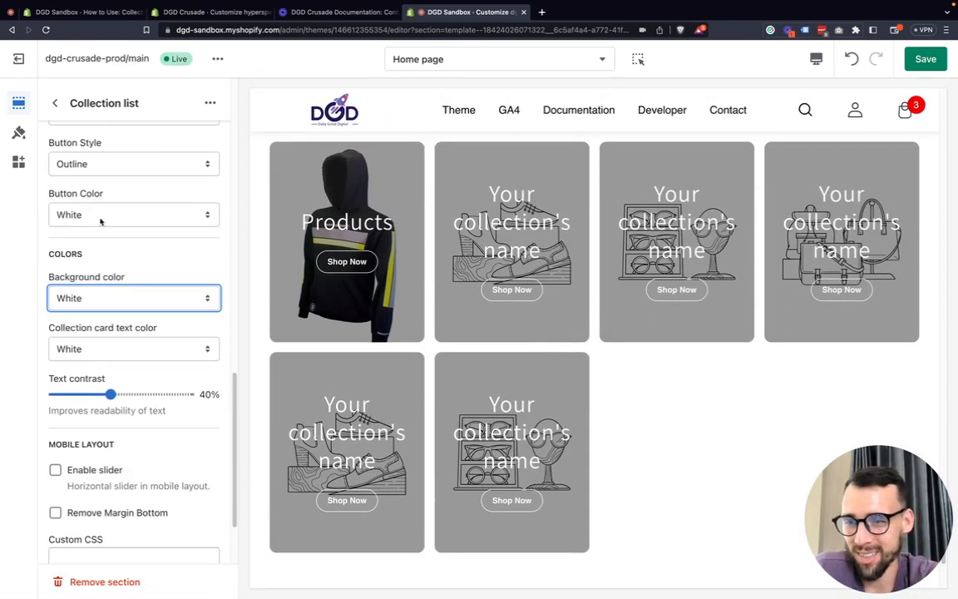
Step: Open the Products block of the Collection list and view the selectable collections and image files, keeping the current choices
click(55, 103)
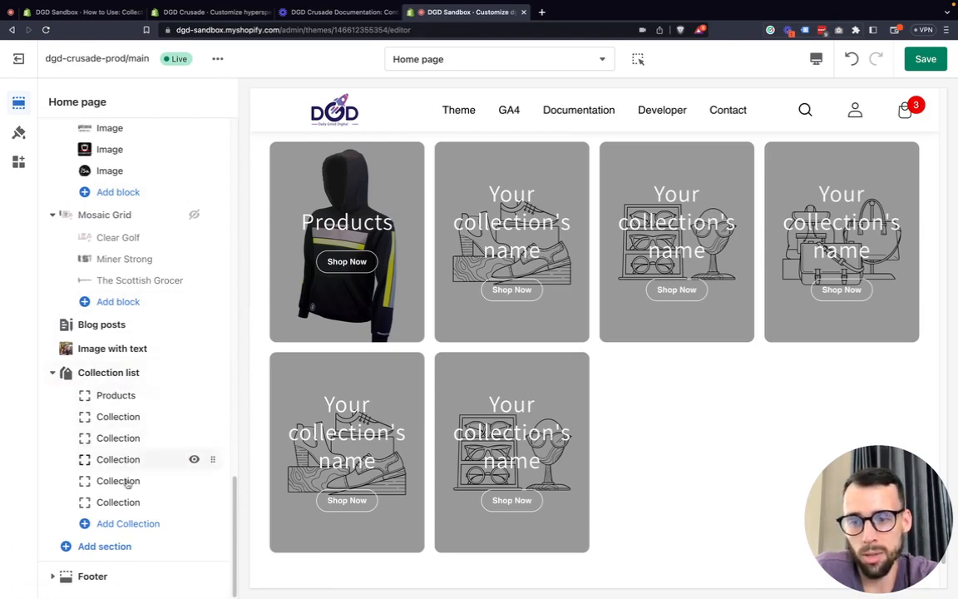
click(120, 397)
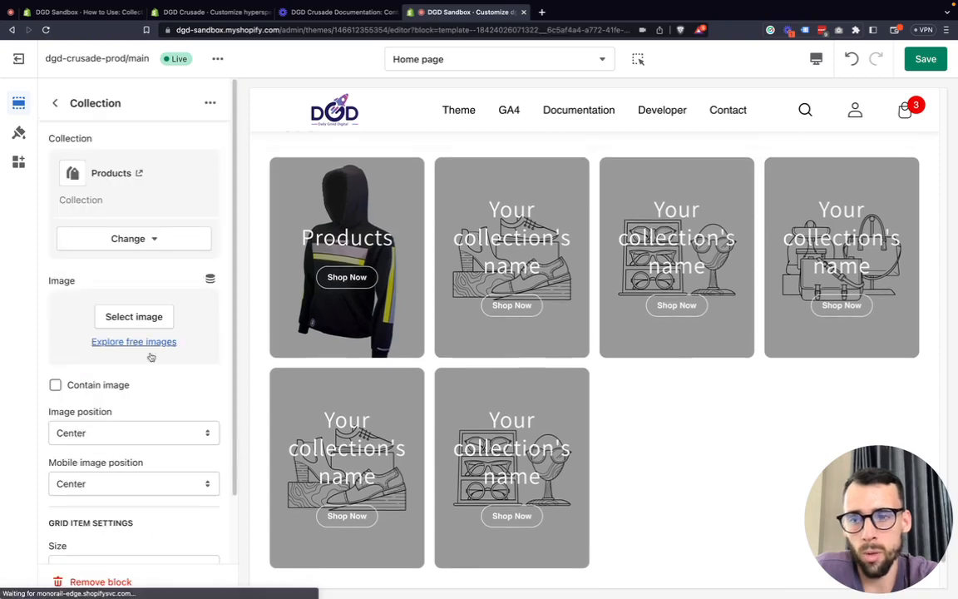
click(133, 240)
click(135, 274)
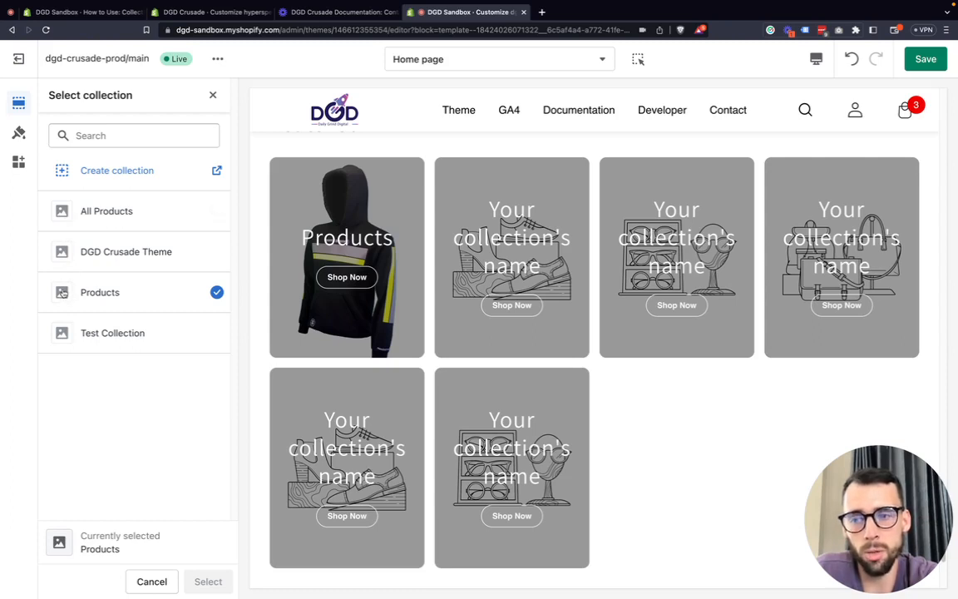
click(152, 581)
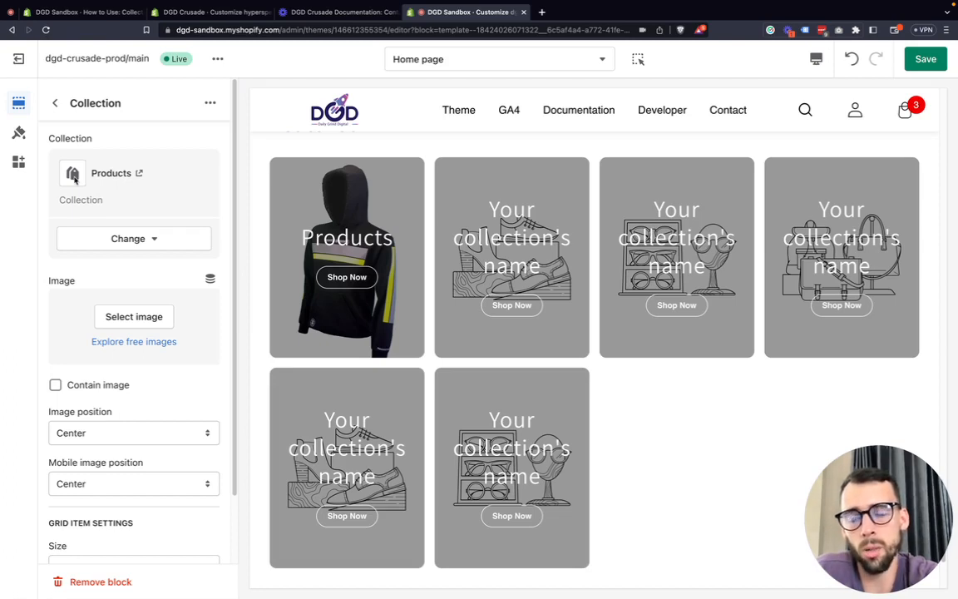
click(136, 319)
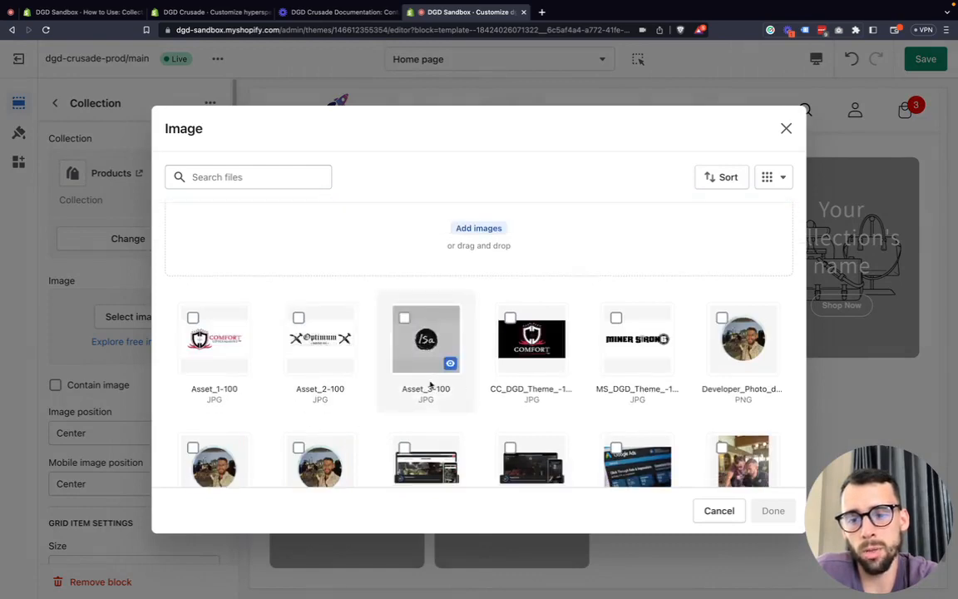
click(720, 510)
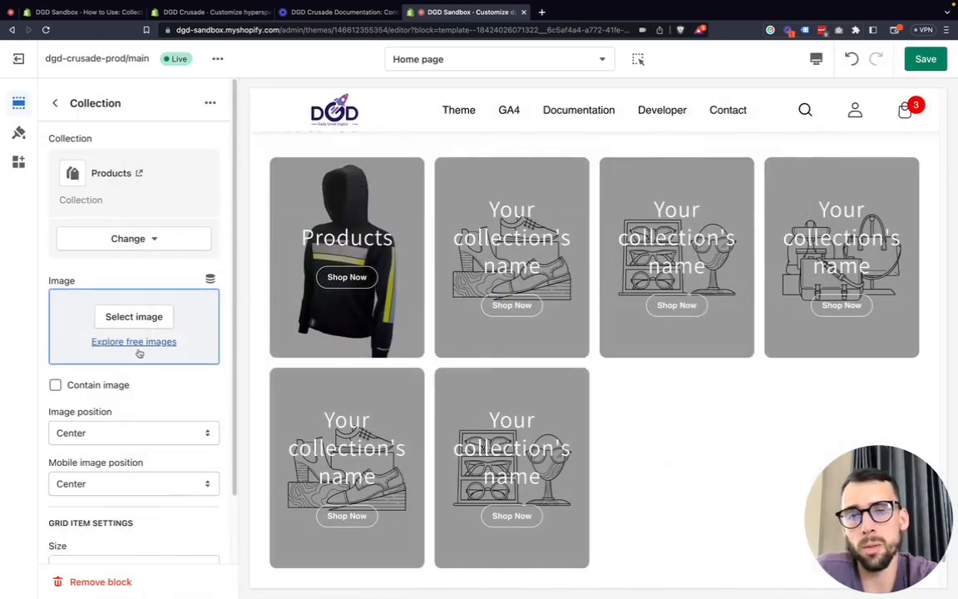
Step: Try Contain image on the Products collection card and turn it back off
scroll(121, 379, down, 1)
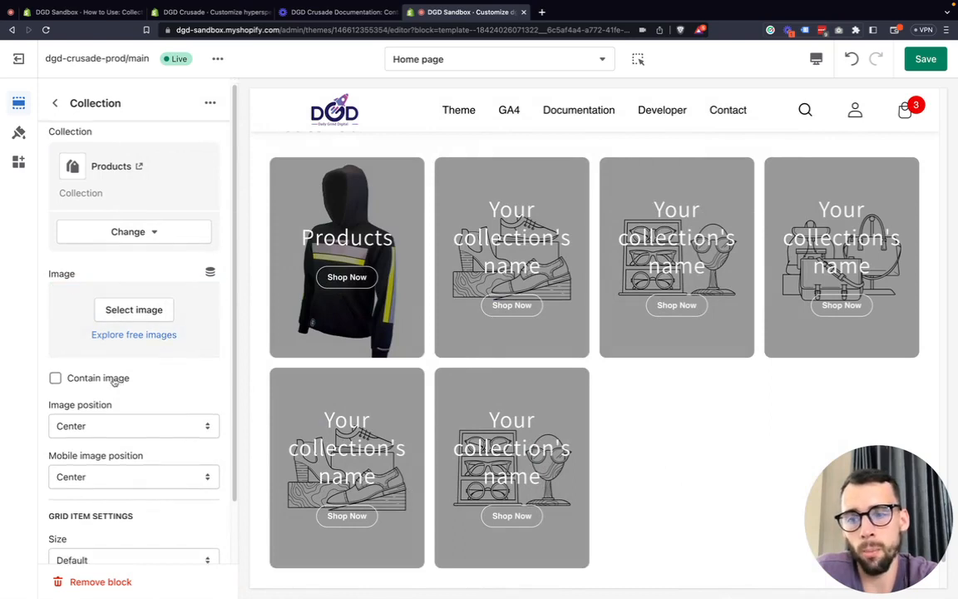
click(113, 378)
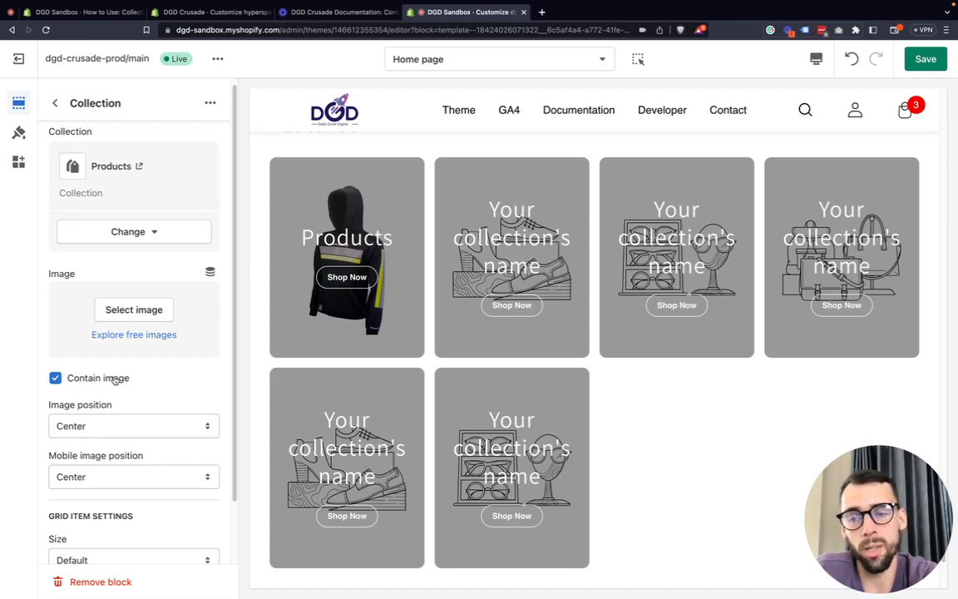
click(116, 379)
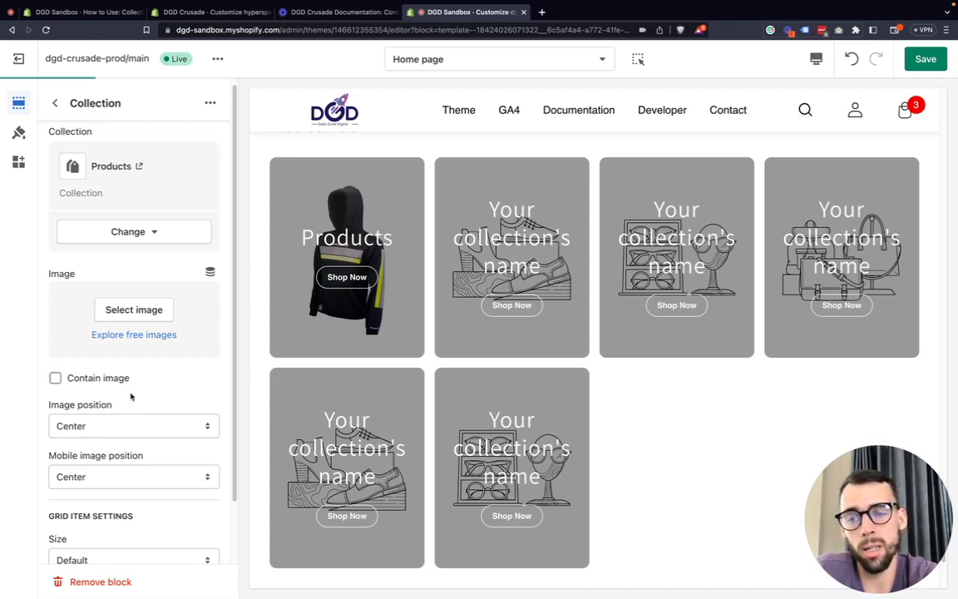
Step: Try the Left and Right image positions on the Products collection card and return the position to Center
scroll(101, 390, down, 2)
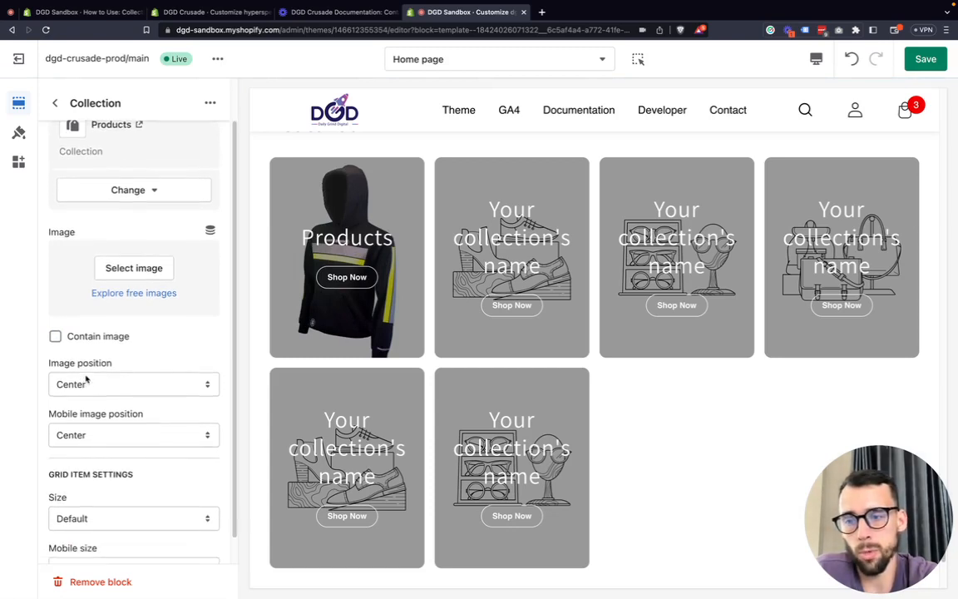
scroll(100, 381, down, 1)
click(98, 378)
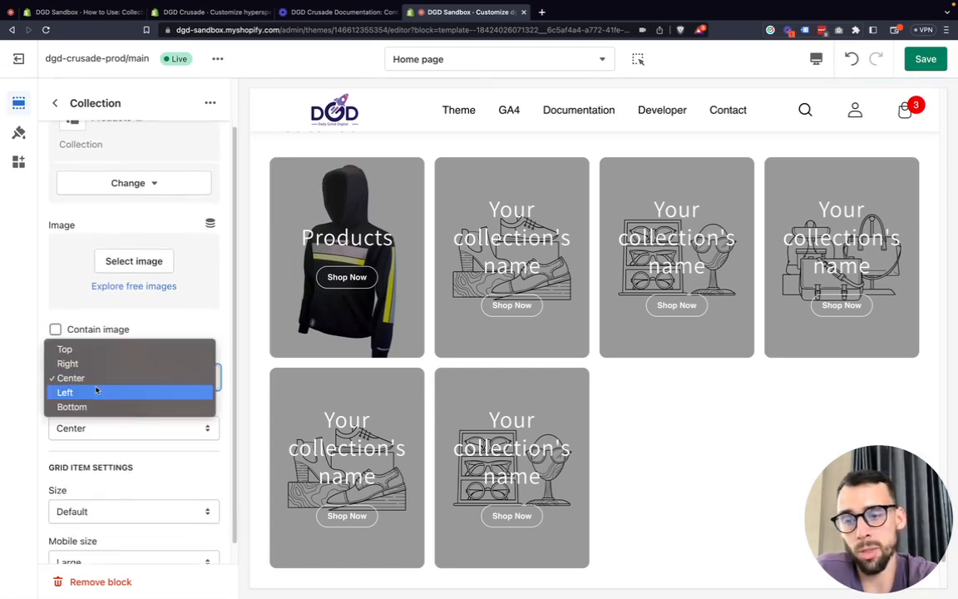
click(97, 390)
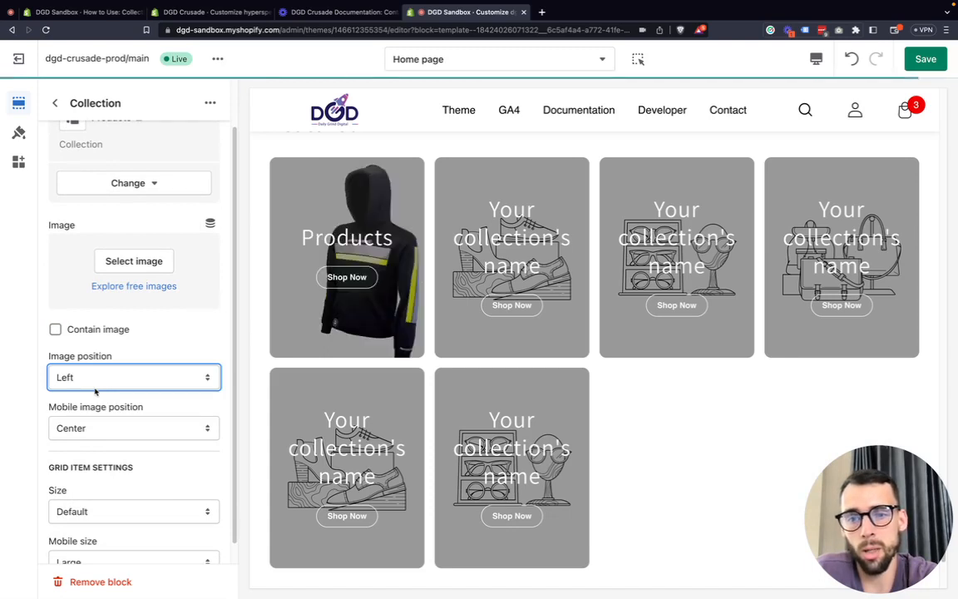
click(97, 378)
click(101, 353)
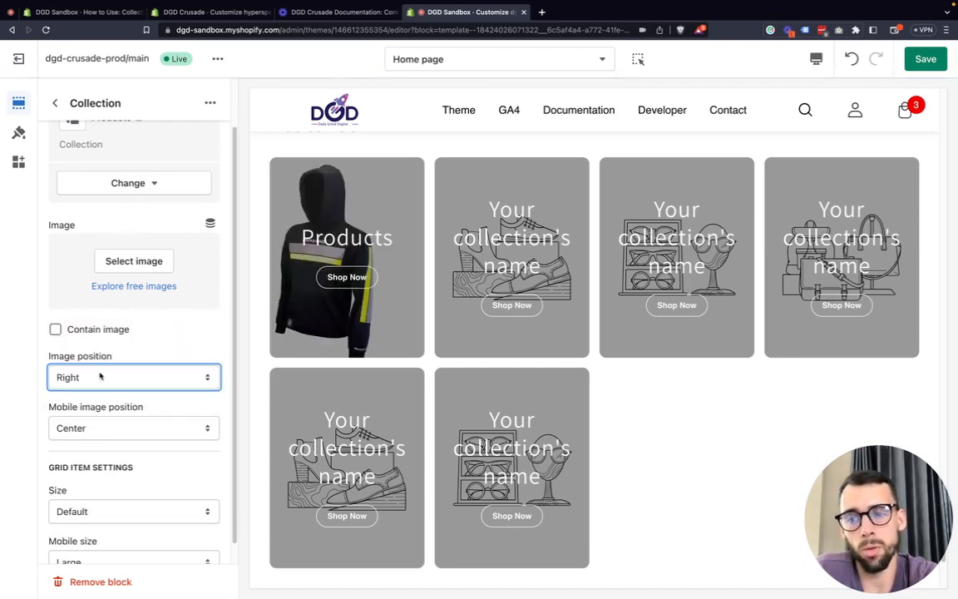
click(100, 376)
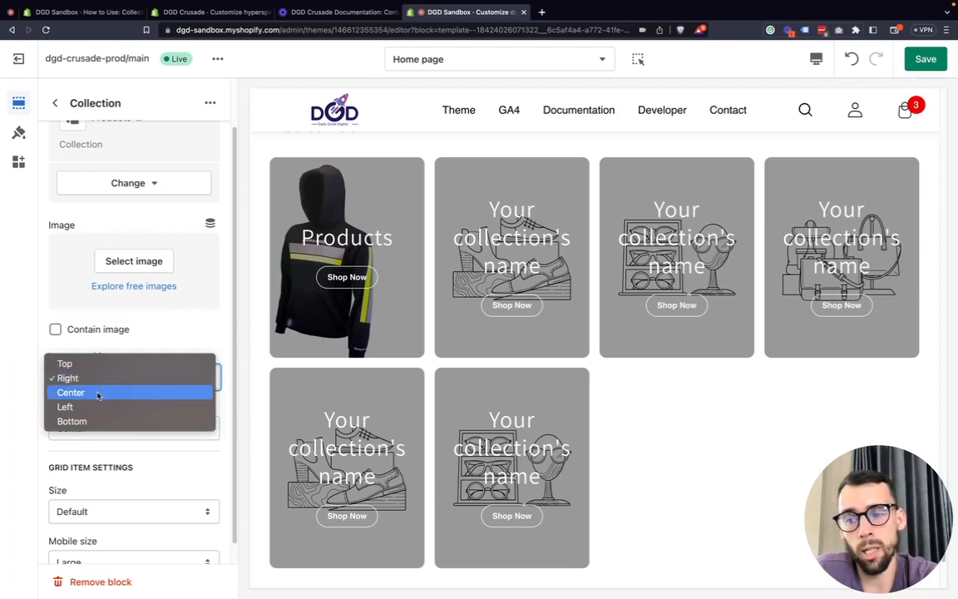
click(97, 394)
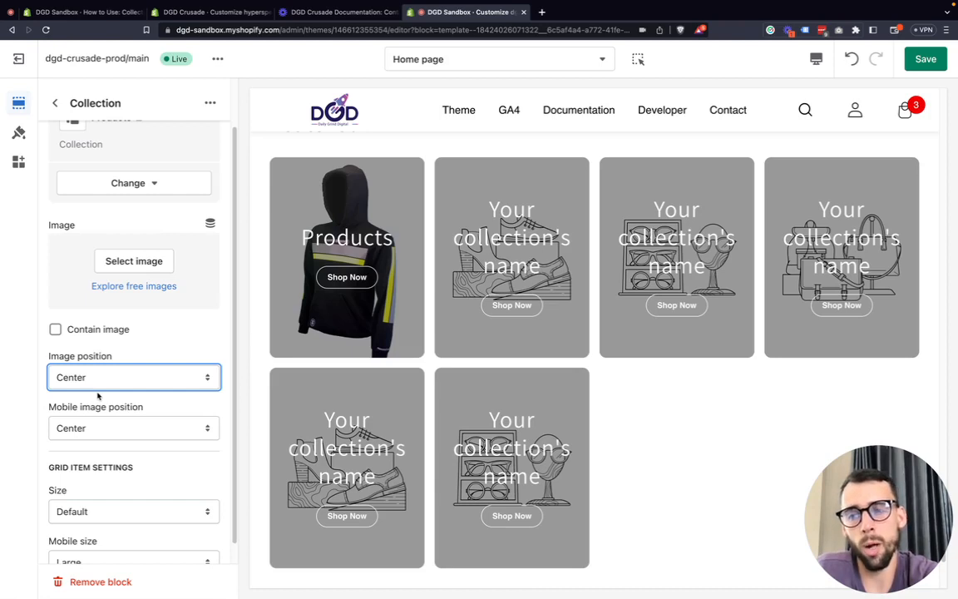
Step: Examine the desktop and mobile image position options and the grid item settings of the Products collection block
click(105, 429)
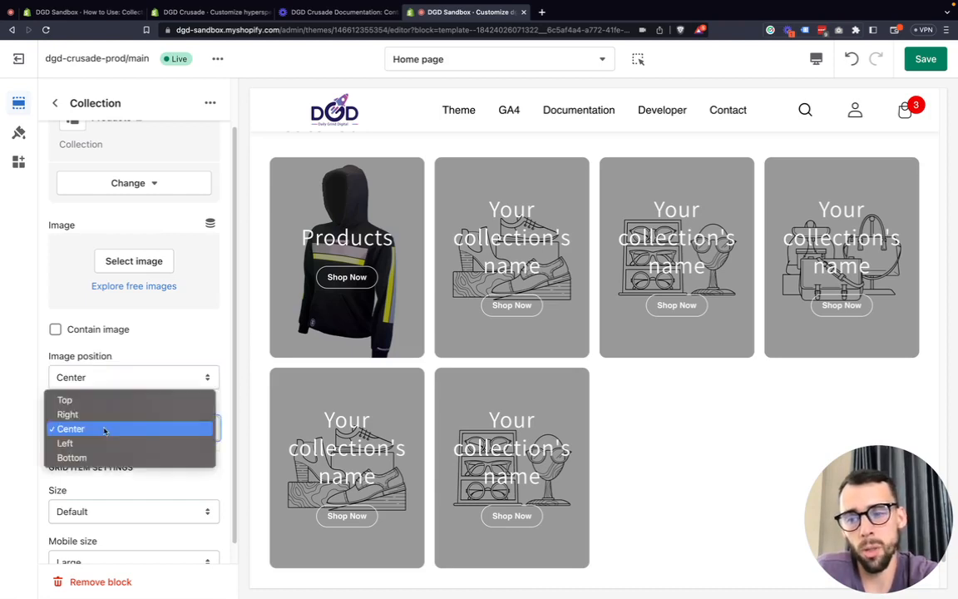
click(26, 417)
click(101, 378)
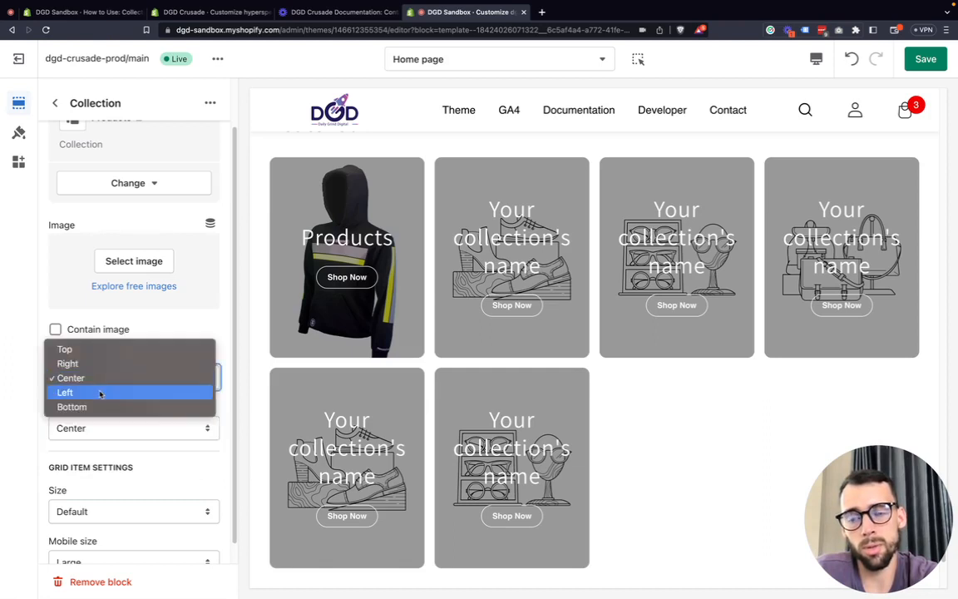
click(18, 389)
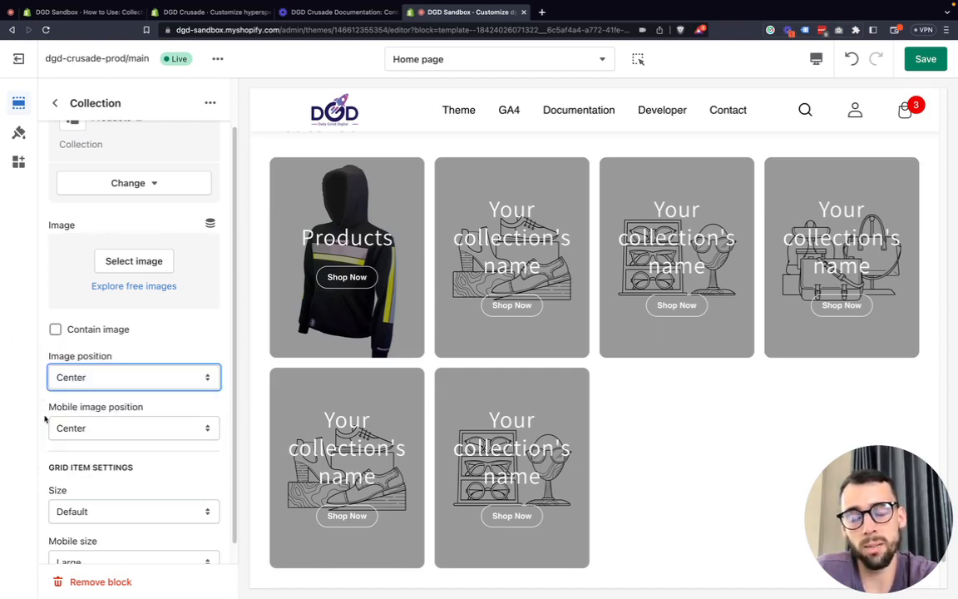
drag(117, 358, 41, 357)
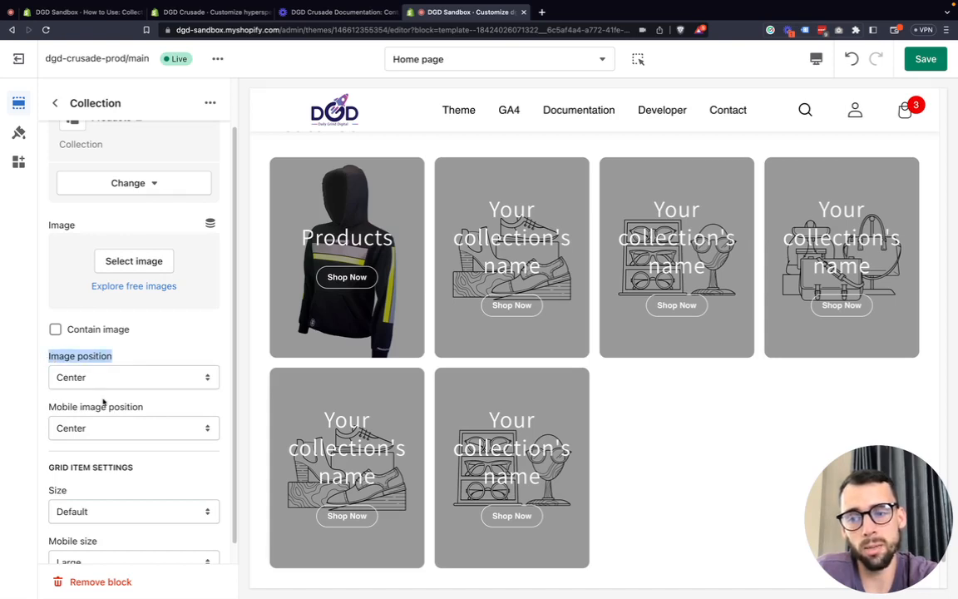
drag(163, 406, 45, 408)
click(16, 417)
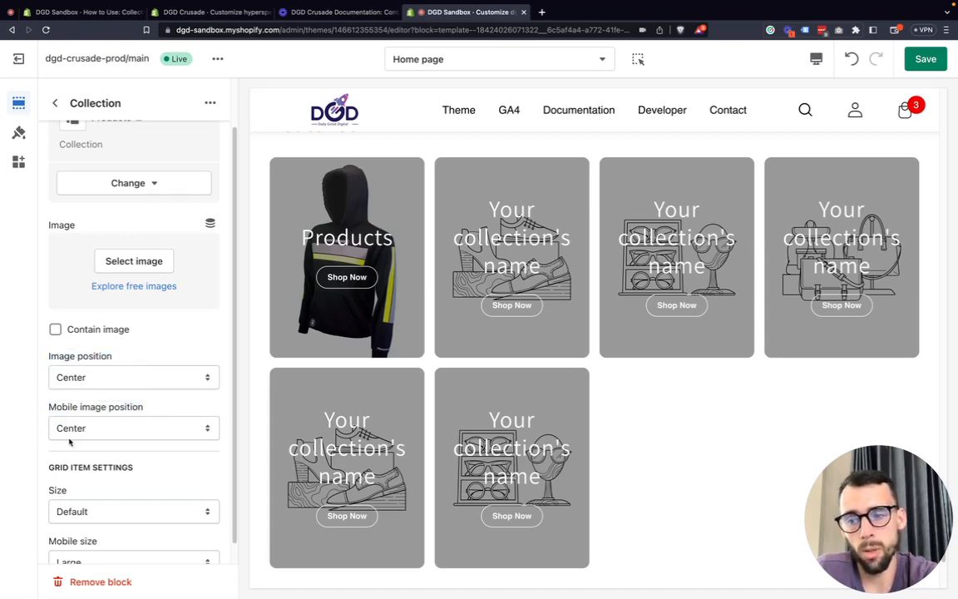
scroll(70, 442, down, 1)
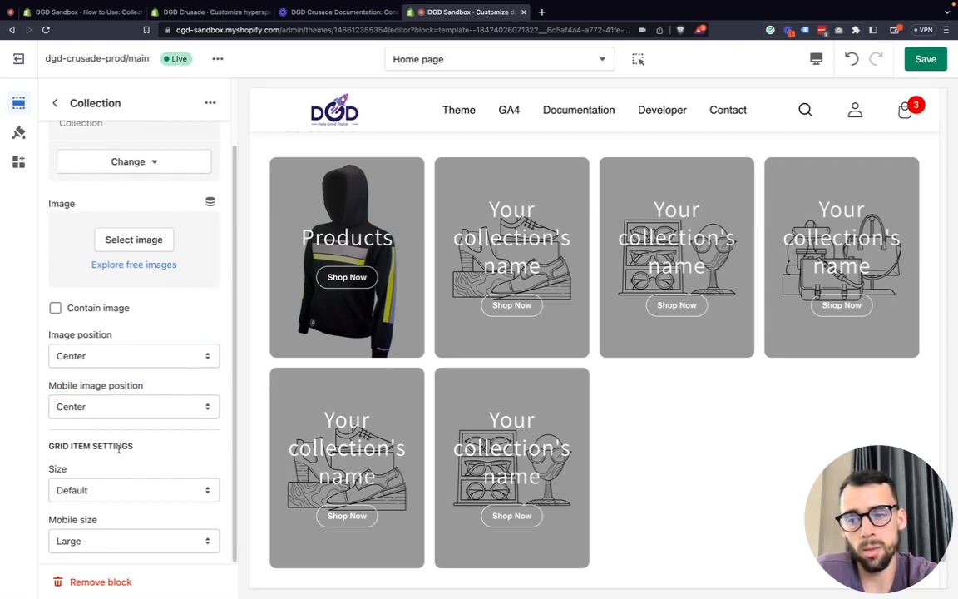
Step: Examine the Size options and the Mobile size setting of the Products collection block, keeping the current choices
click(103, 497)
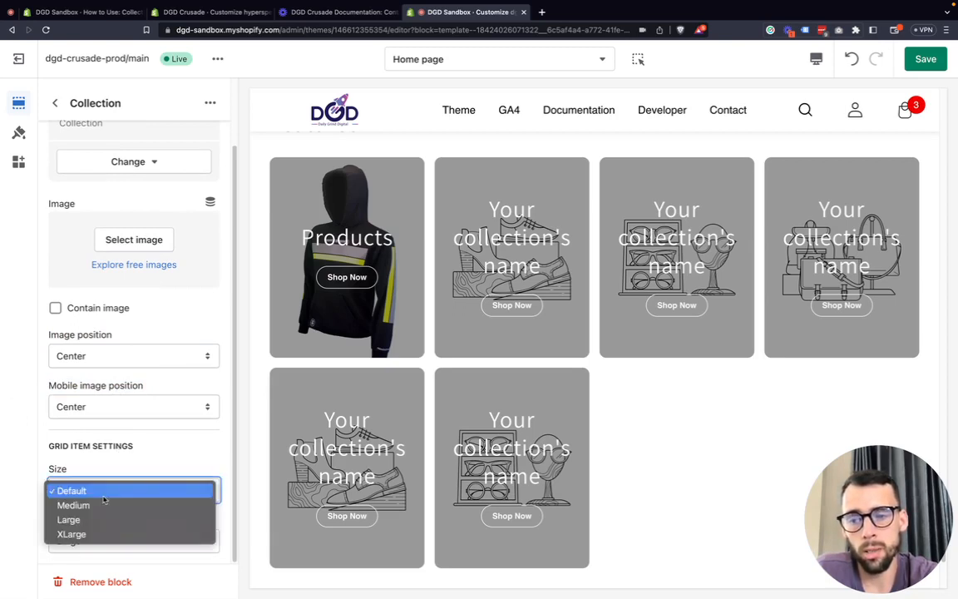
click(26, 514)
drag(107, 522, 45, 521)
click(35, 518)
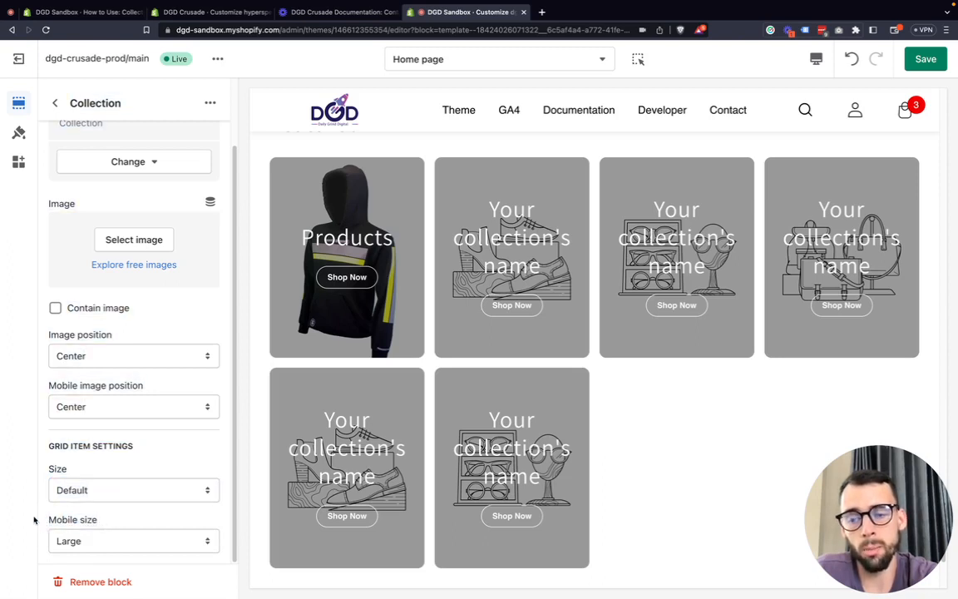
drag(97, 521, 51, 525)
click(117, 522)
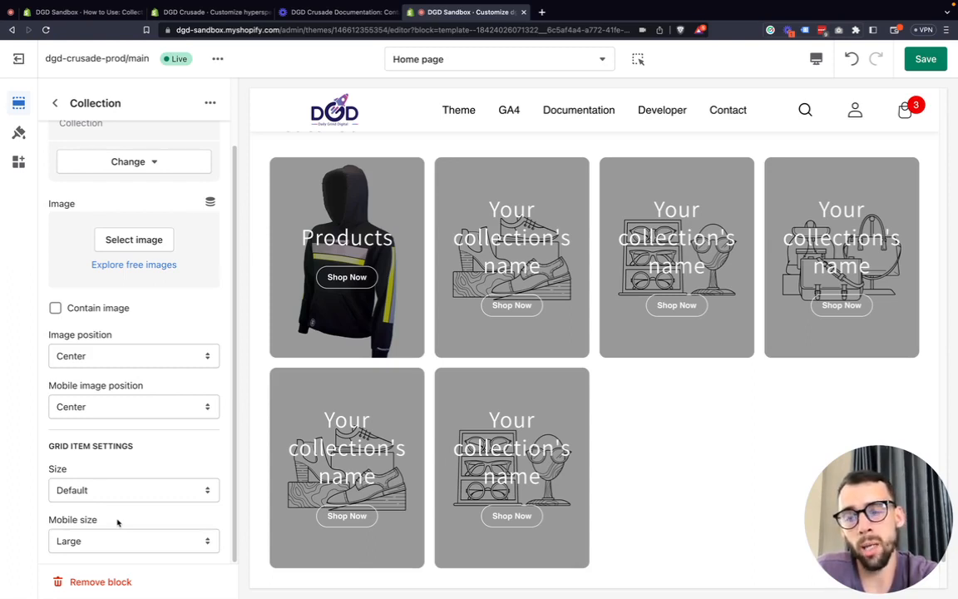
drag(108, 517, 40, 520)
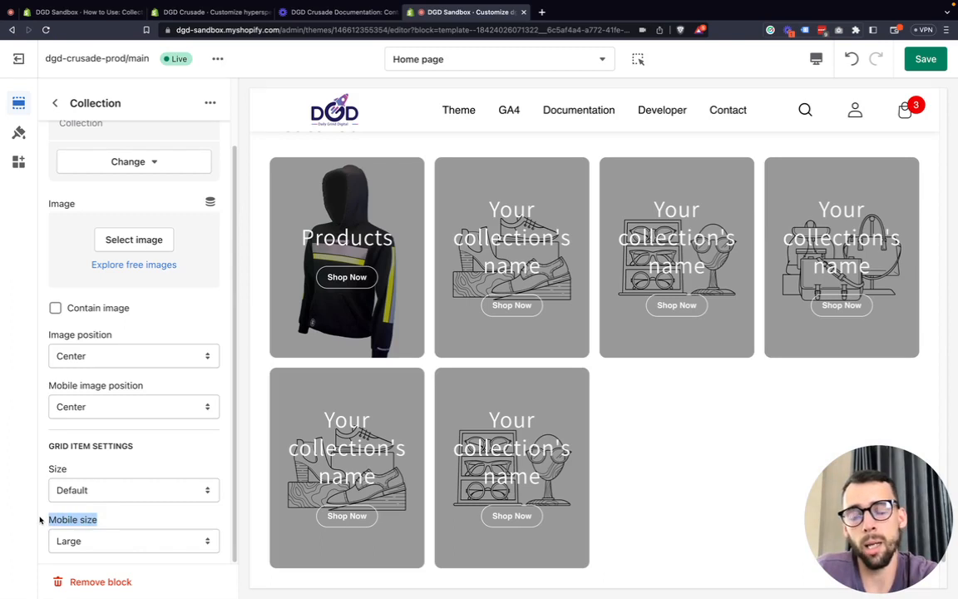
click(40, 519)
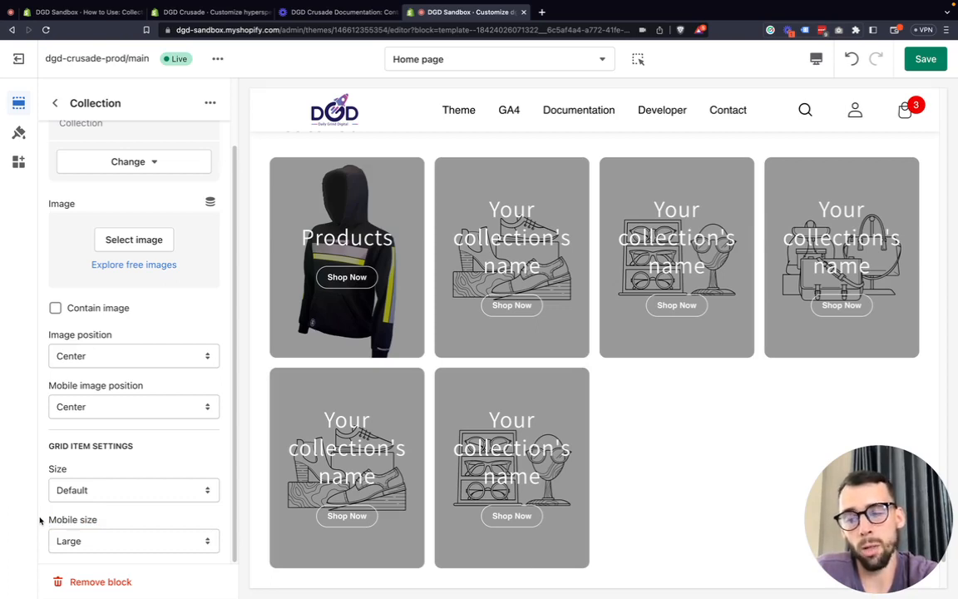
drag(103, 519, 42, 522)
click(43, 521)
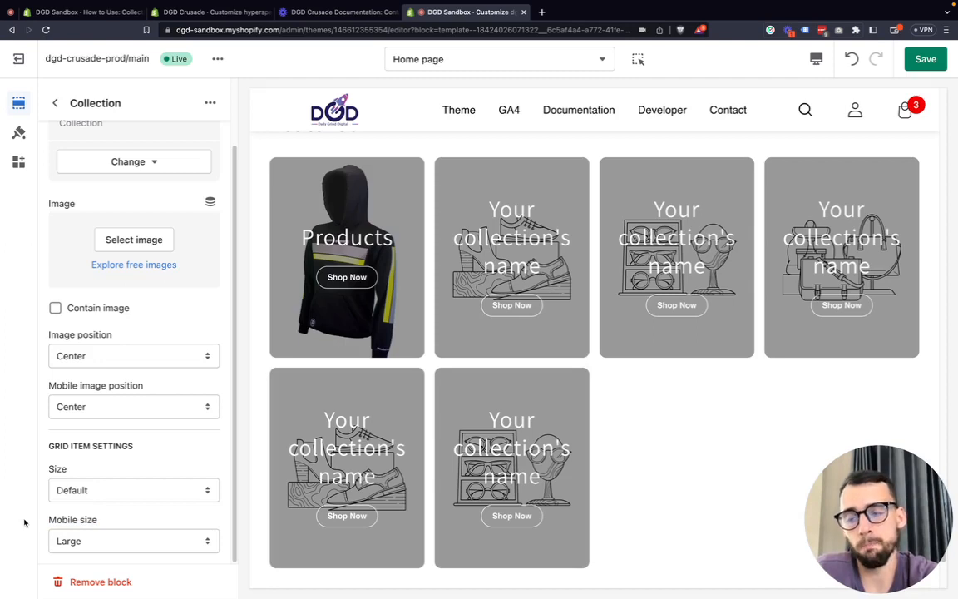
click(96, 494)
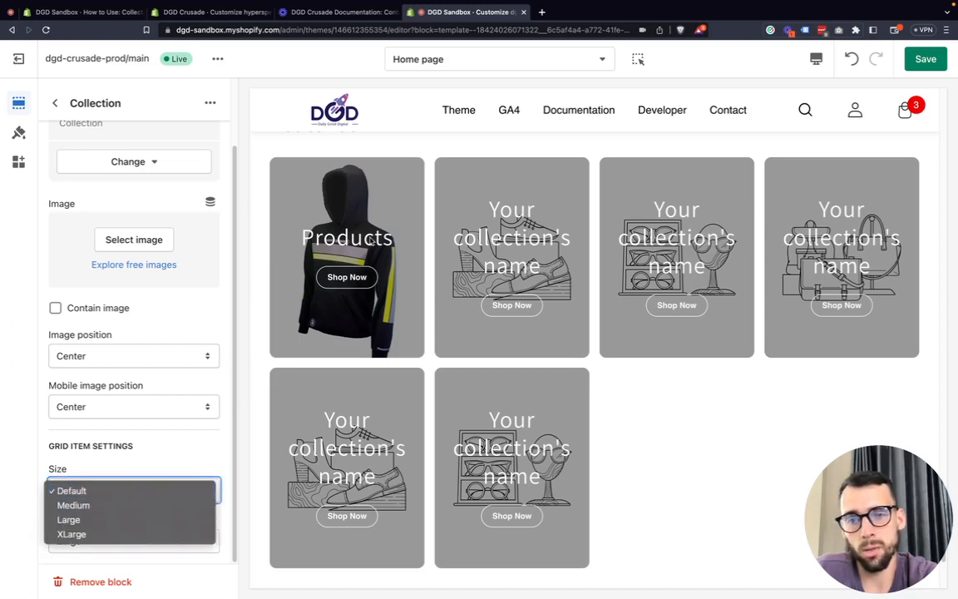
click(643, 426)
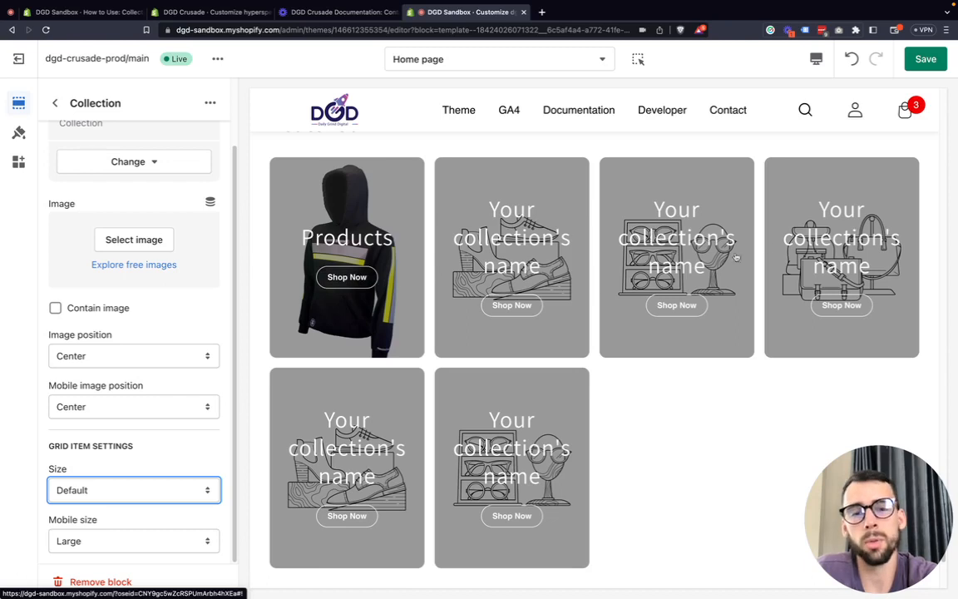
click(125, 490)
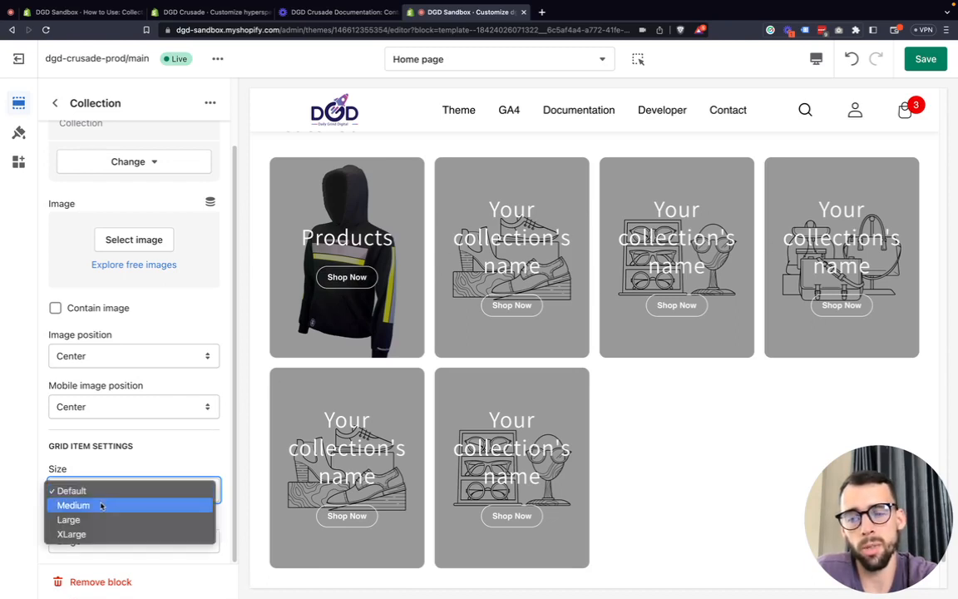
click(109, 462)
Step: Reopen the Products block of the Collection list and try the Medium and Large grid item sizes
drag(139, 103, 56, 101)
click(55, 103)
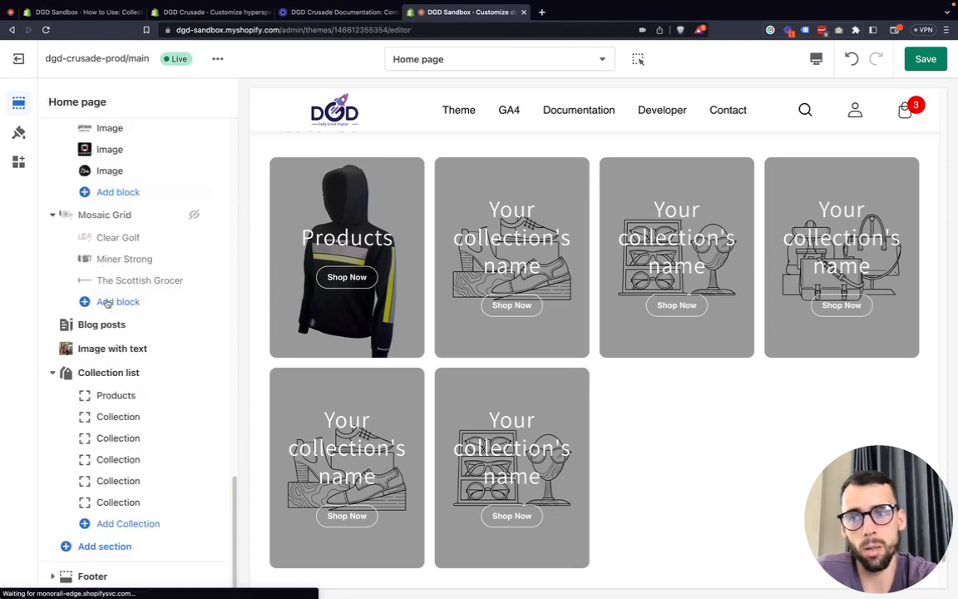
click(108, 397)
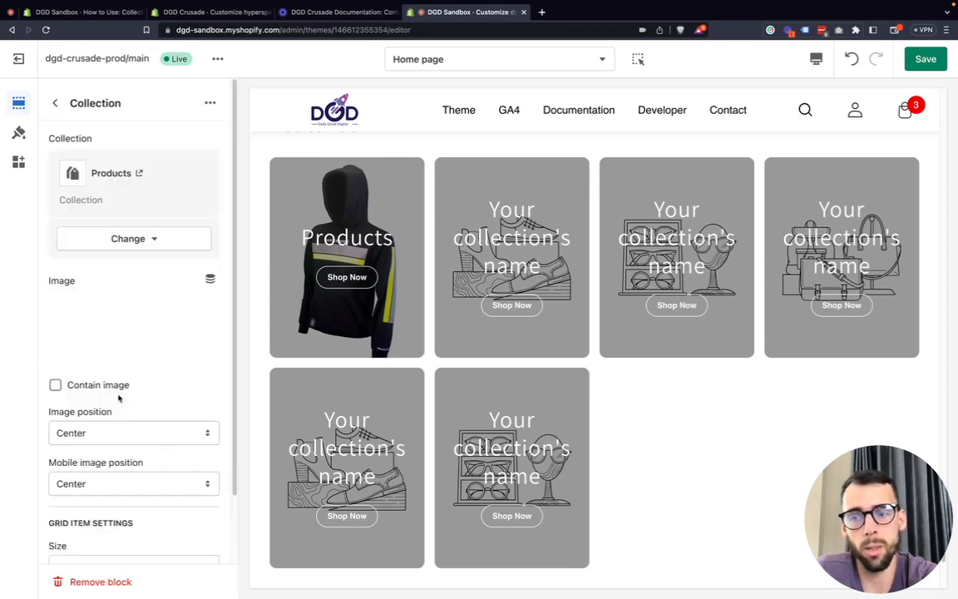
scroll(105, 460, down, 2)
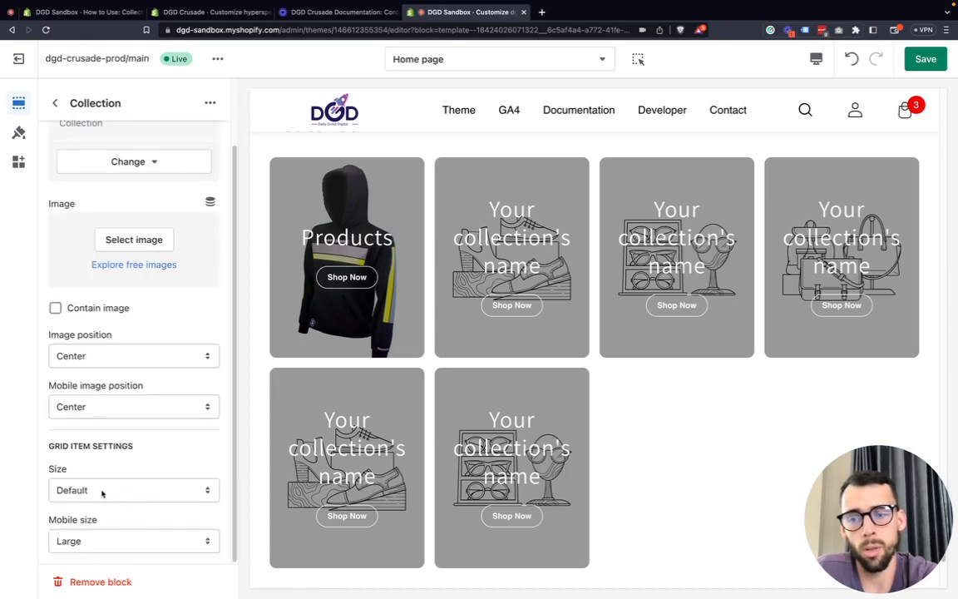
click(101, 491)
click(98, 506)
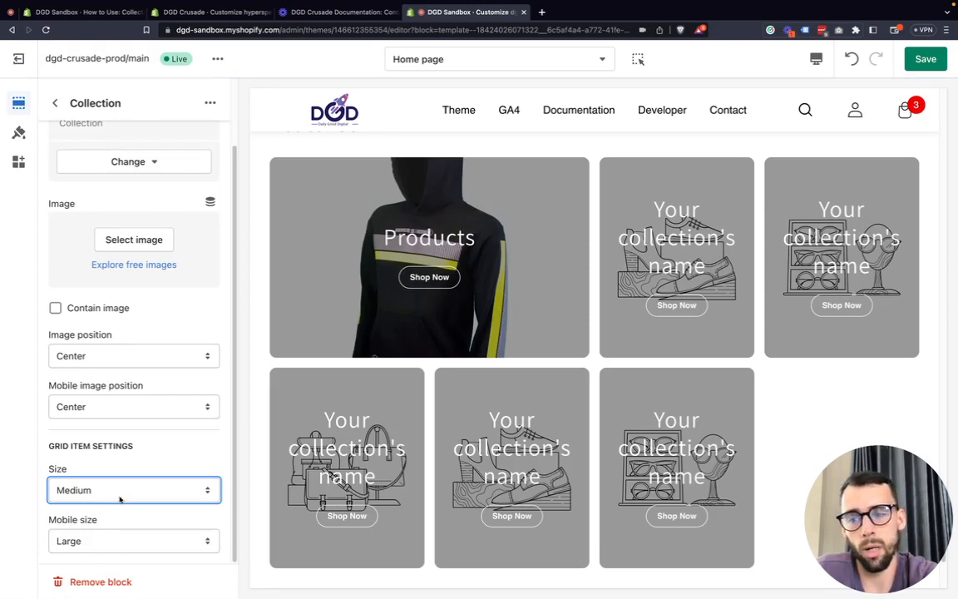
click(117, 498)
click(118, 505)
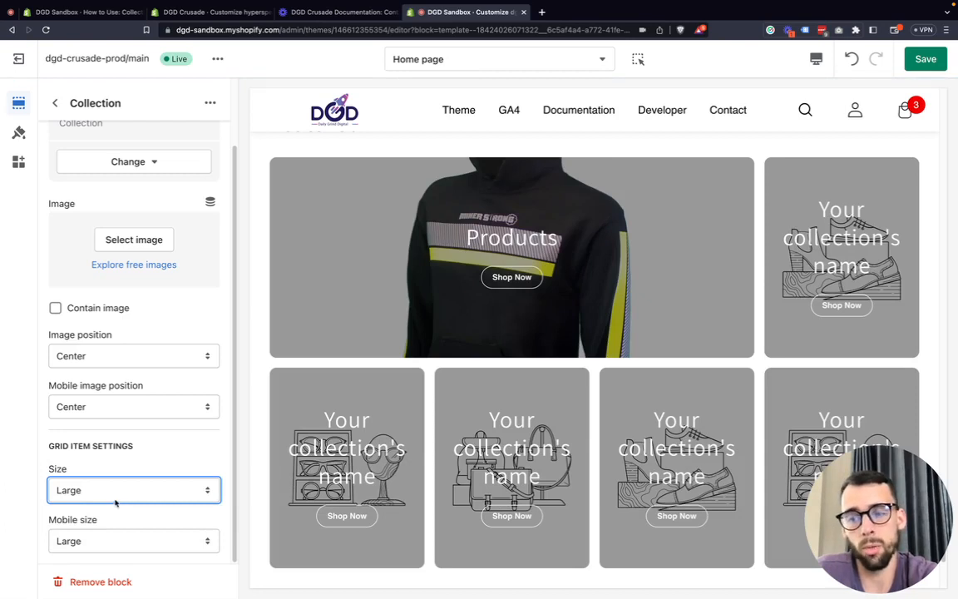
Step: Set the Products block's grid item size to XLarge and review the cards beneath it in the preview
click(117, 499)
click(110, 505)
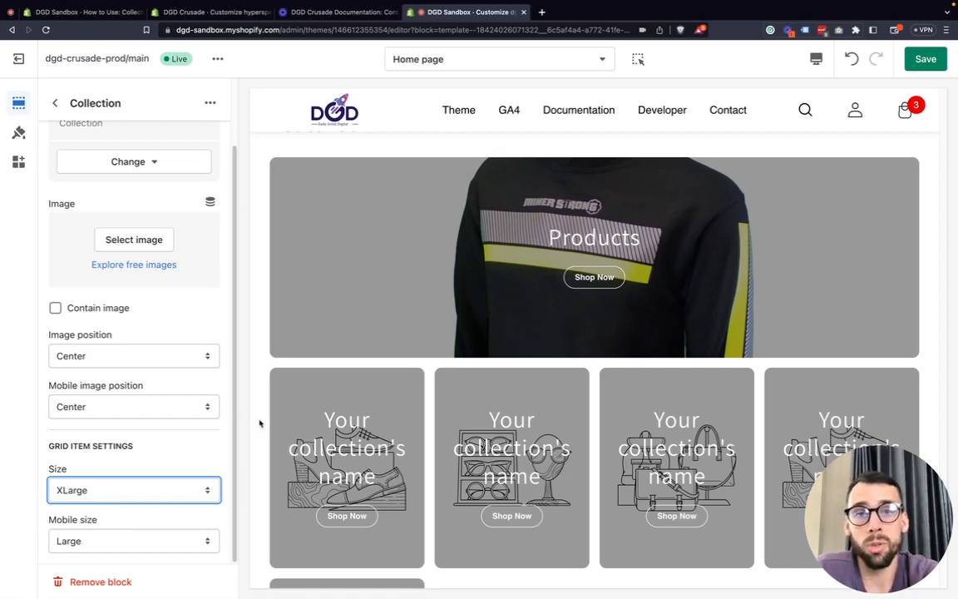
scroll(490, 255, down, 2)
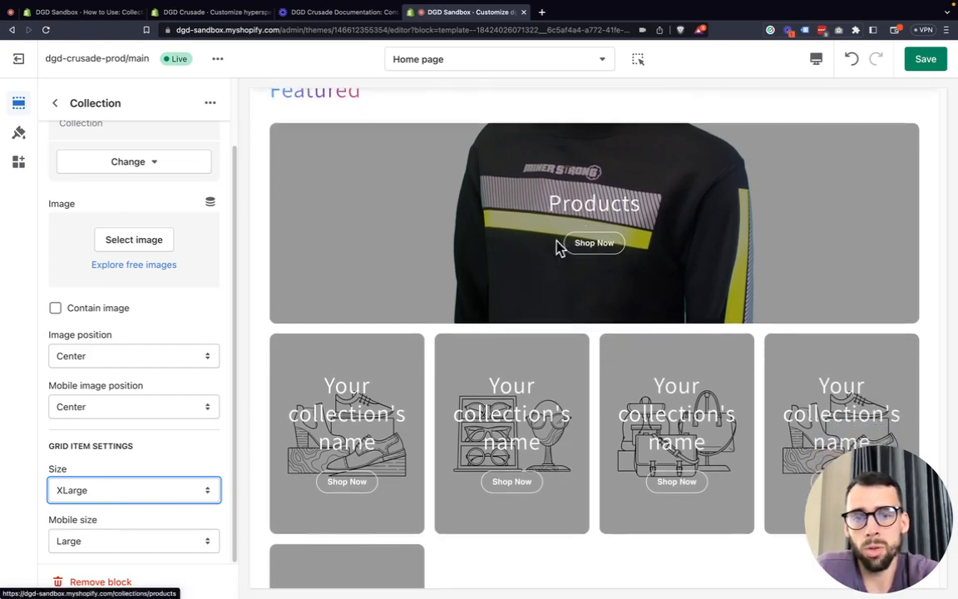
scroll(470, 367, down, 3)
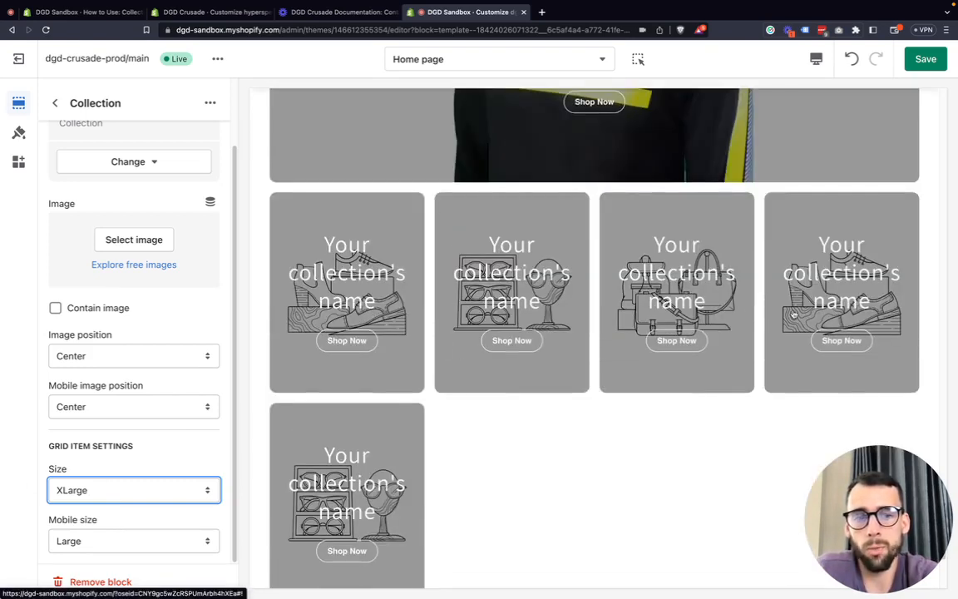
scroll(499, 391, down, 3)
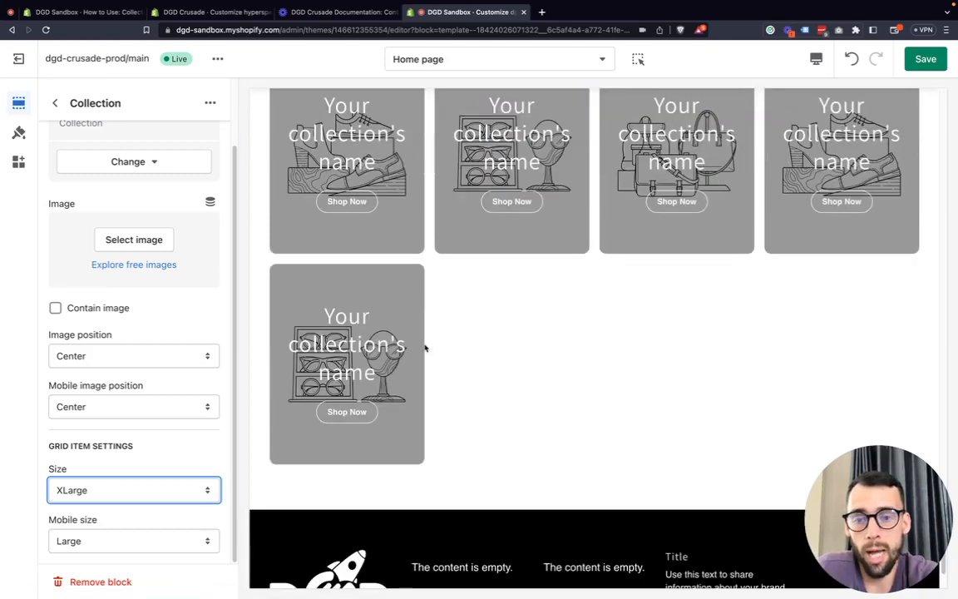
Step: Open the last Collection block in the Collection list and set its grid item size to XLarge
click(55, 102)
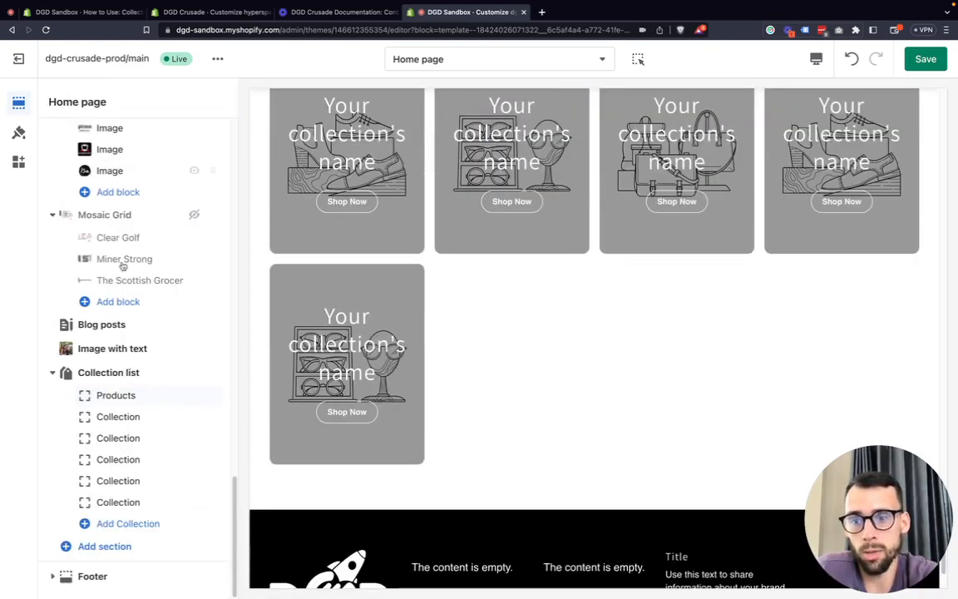
click(138, 490)
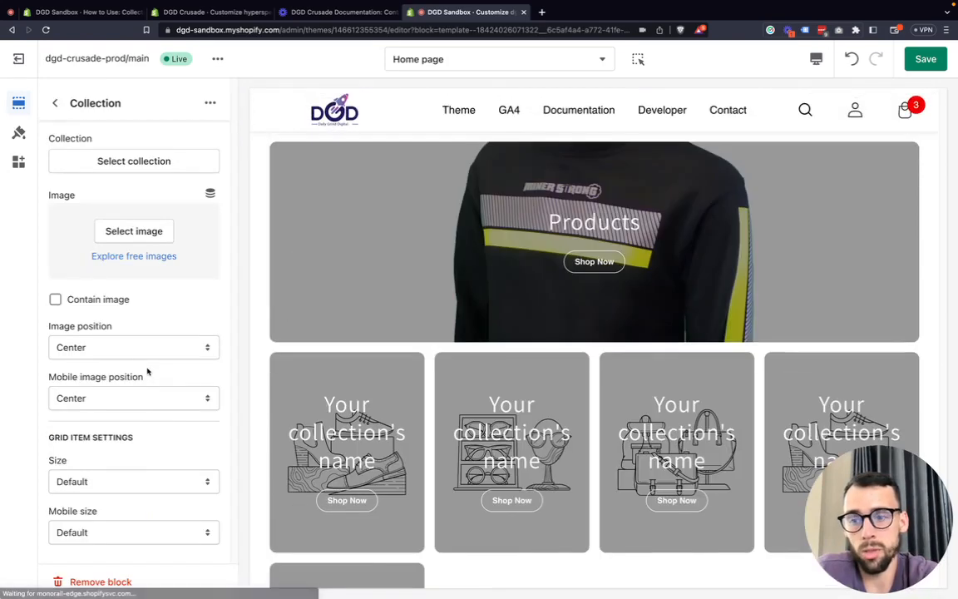
click(119, 483)
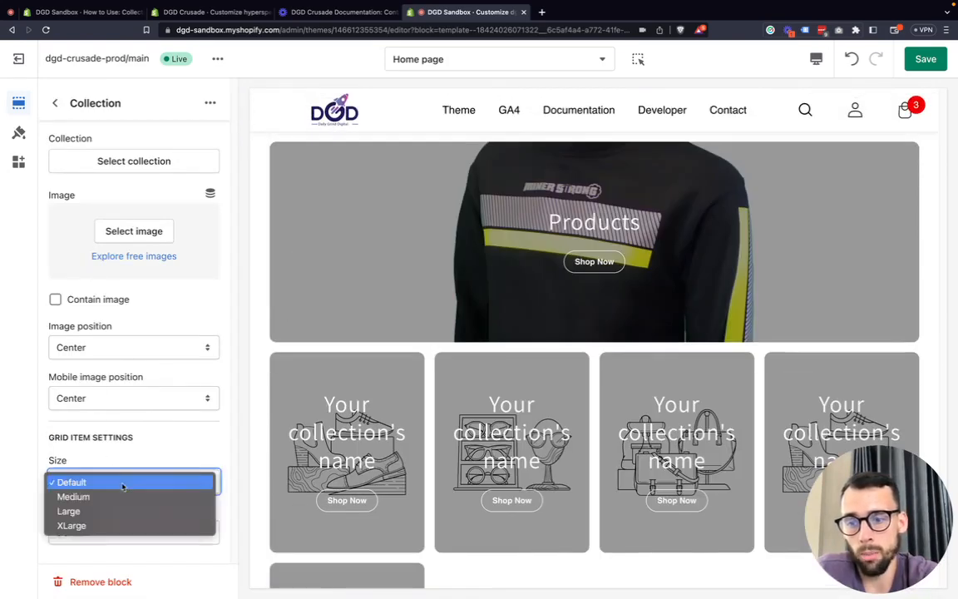
click(113, 526)
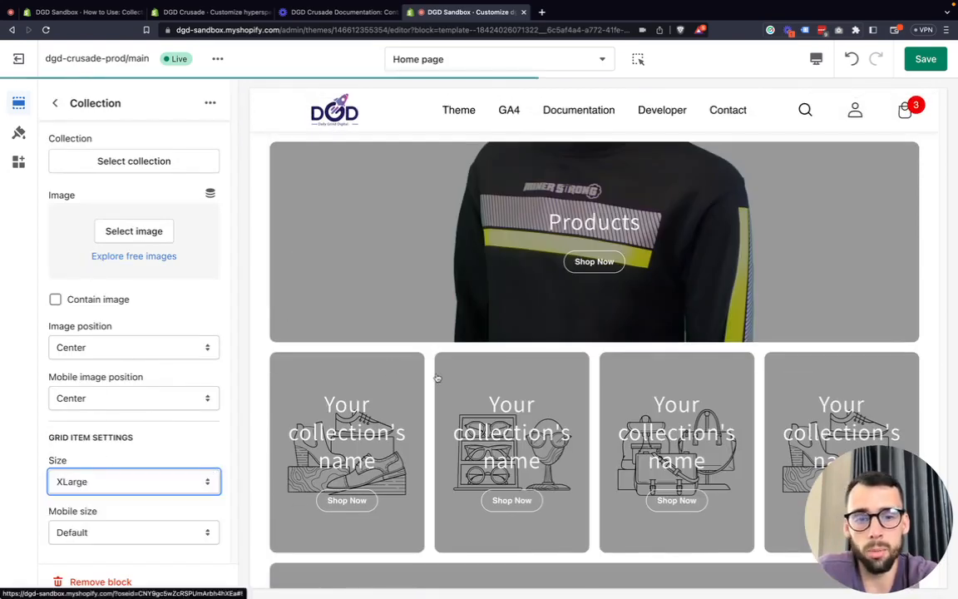
Step: Examine the Featured collection grid in the desktop preview, from the Products card down to the last card
scroll(441, 382, down, 5)
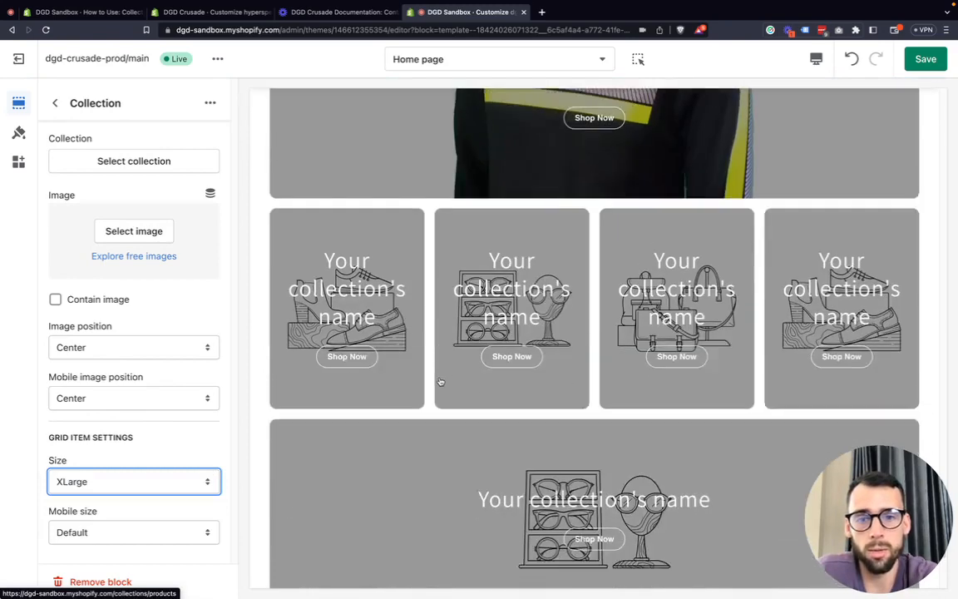
scroll(440, 382, up, 2)
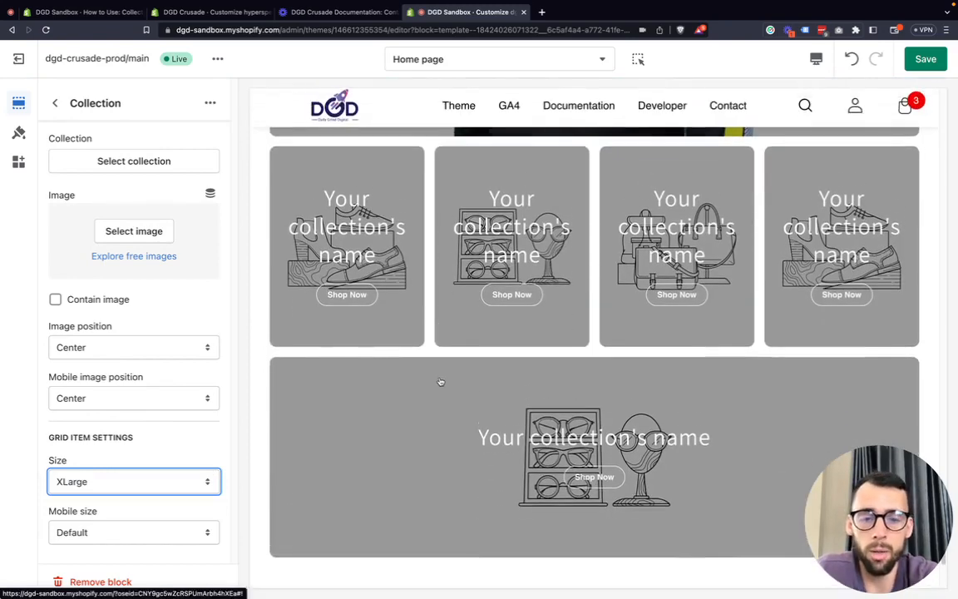
scroll(441, 382, up, 3)
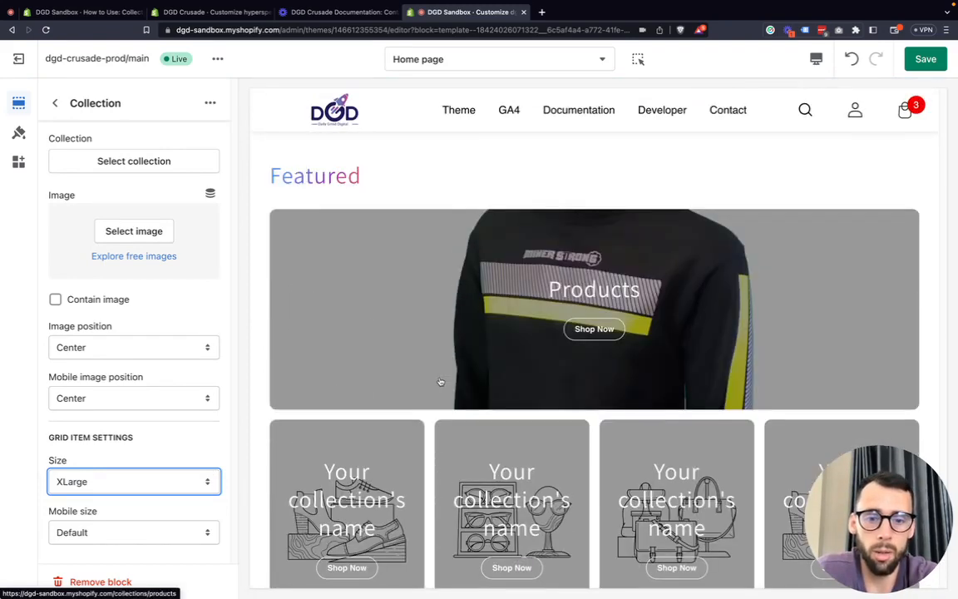
scroll(441, 382, down, 2)
scroll(440, 382, down, 3)
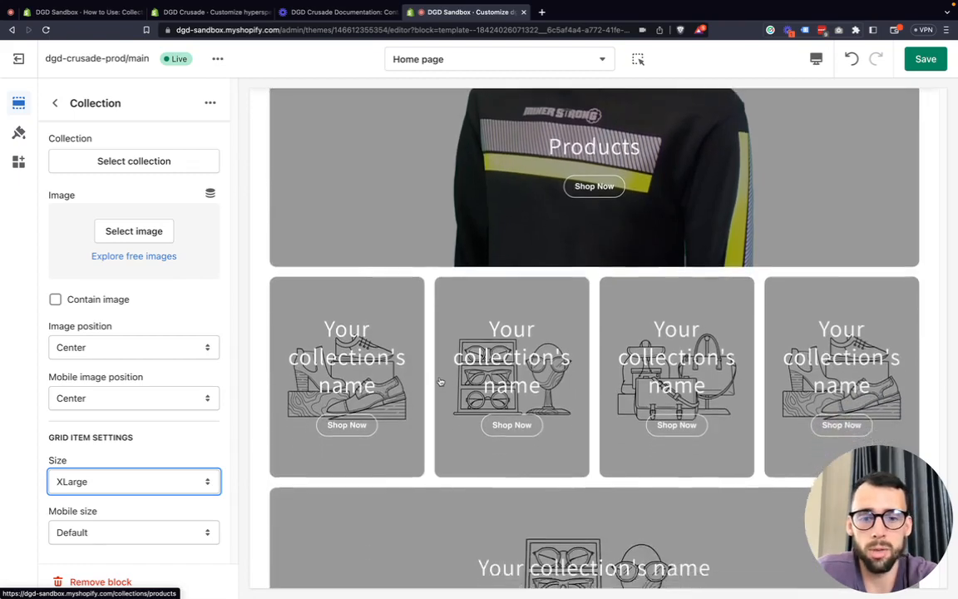
scroll(441, 382, down, 2)
scroll(441, 382, up, 1)
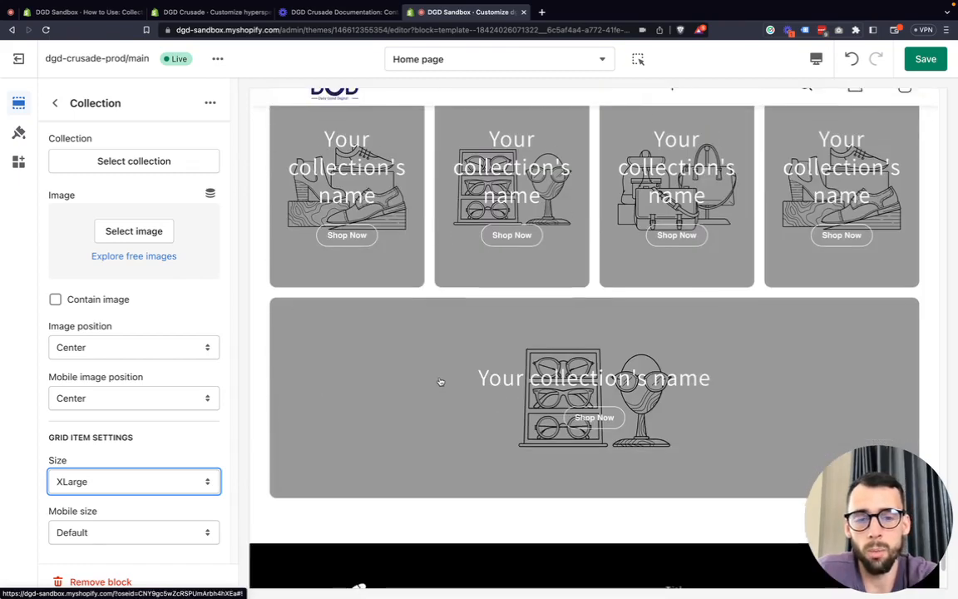
scroll(441, 381, up, 1)
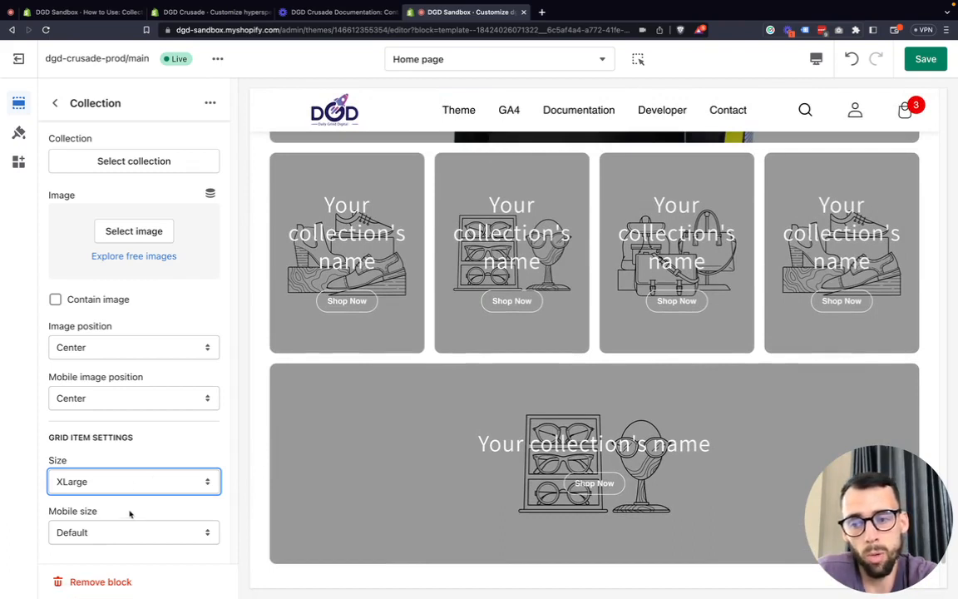
scroll(489, 507, up, 2)
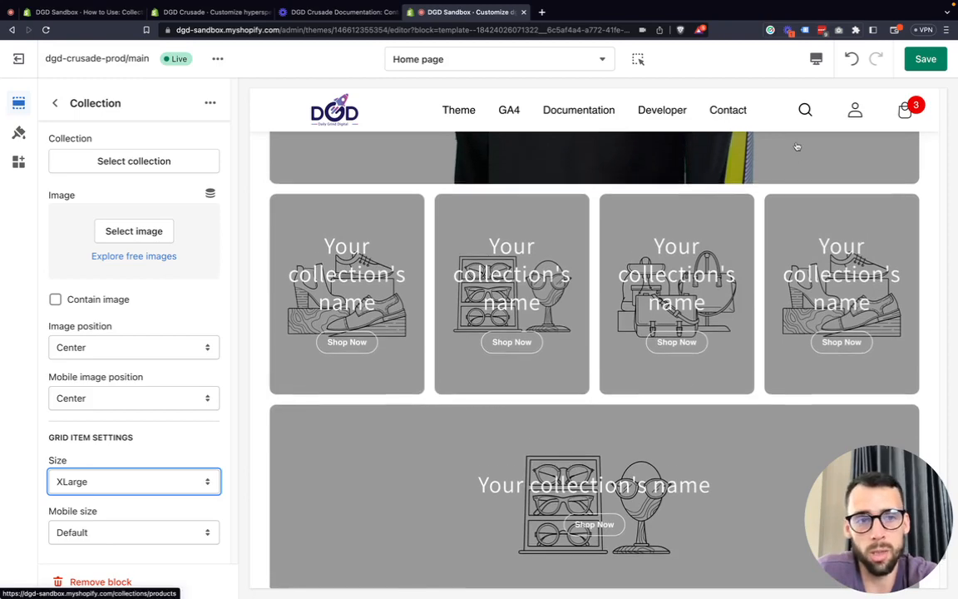
Step: Switch the preview to Mobile and examine how the Featured collection grid is laid out
click(816, 58)
click(821, 102)
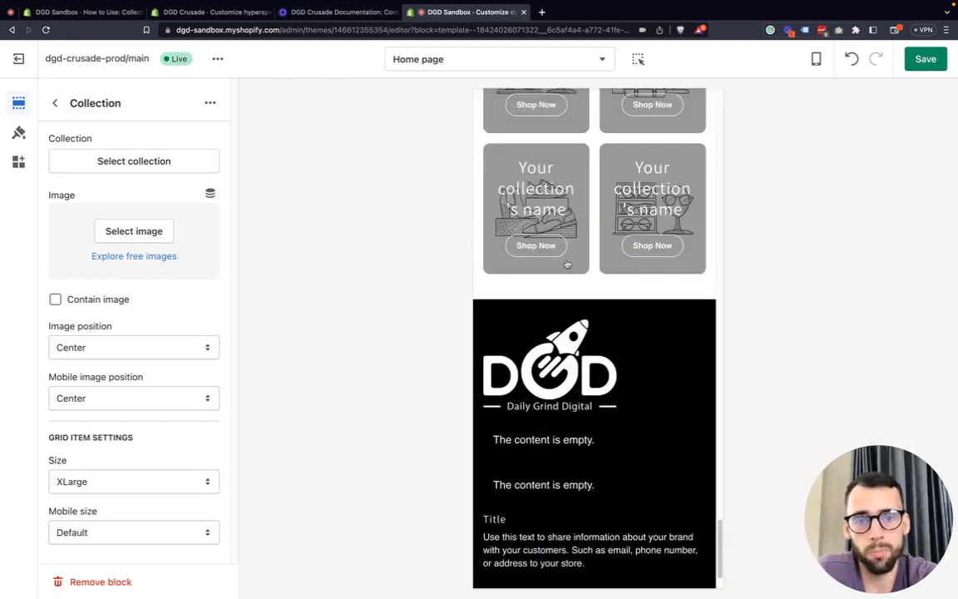
scroll(568, 324, up, 5)
scroll(567, 323, down, 1)
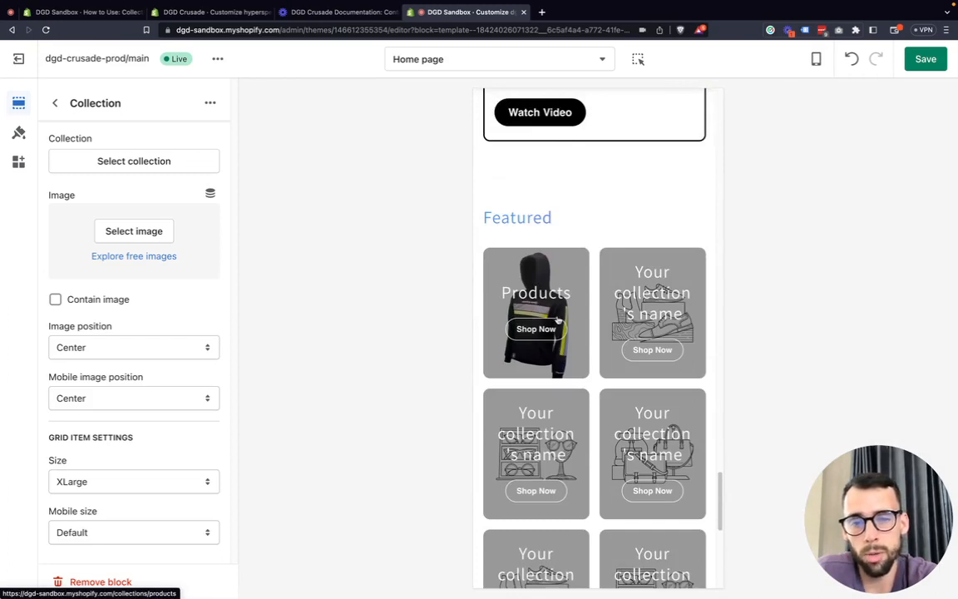
scroll(600, 380, down, 1)
scroll(600, 381, down, 2)
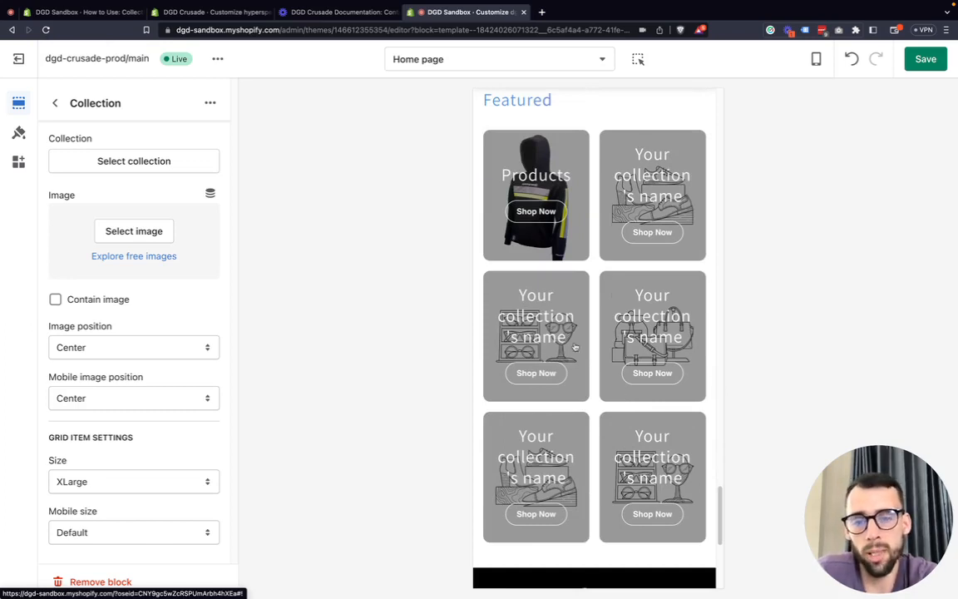
scroll(557, 363, up, 1)
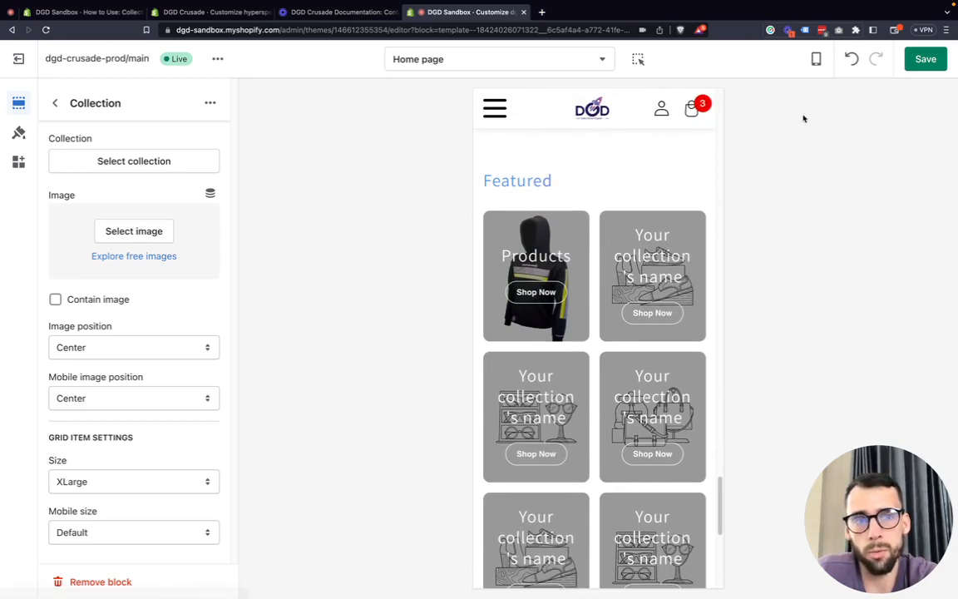
Step: Return the preview to Desktop and view the last collection card at the end of the grid
click(816, 59)
click(844, 123)
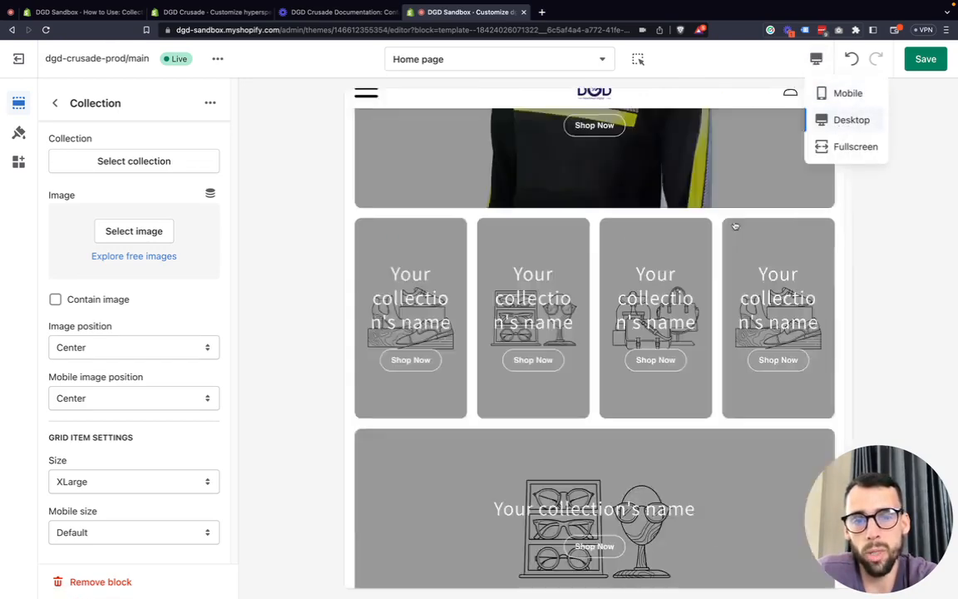
scroll(547, 364, down, 7)
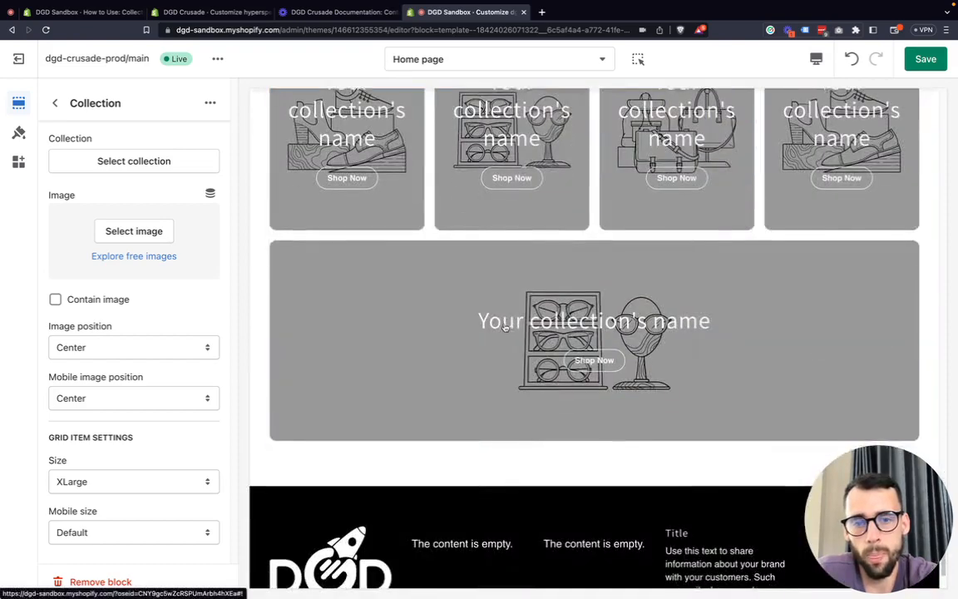
Step: Close the last Collection block's settings and return to the Home page section list, with the Featured heading in view
scroll(502, 325, up, 4)
scroll(502, 325, up, 3)
scroll(502, 326, down, 2)
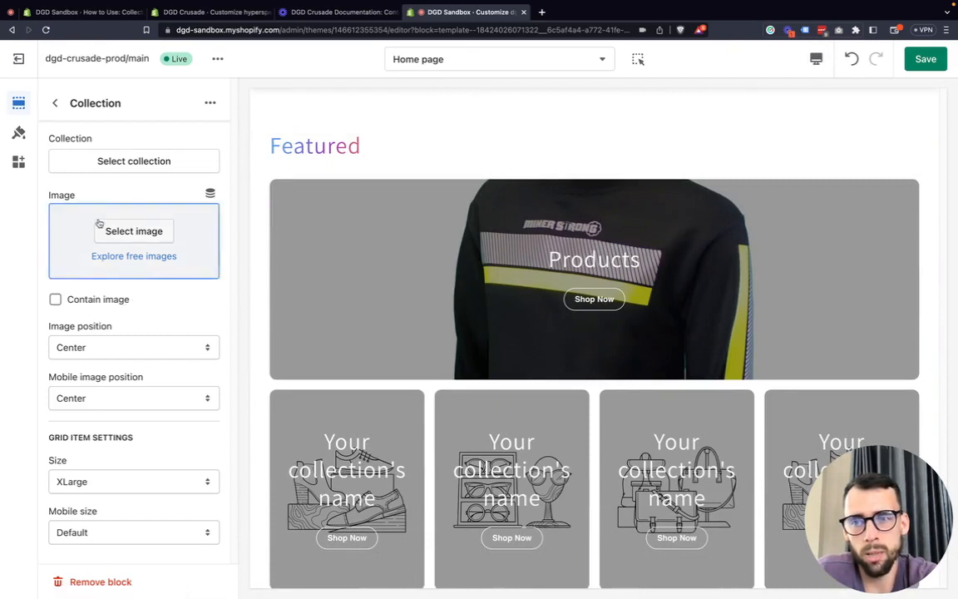
click(54, 103)
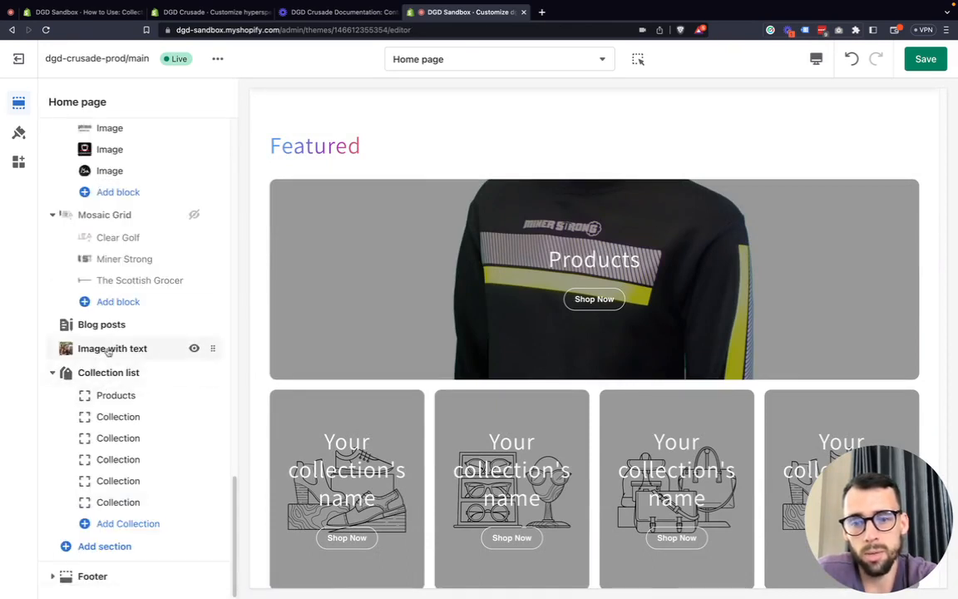
Step: Review the overall Featured grid layout in the desktop preview, covering the Products card, the four-card row and the wide last card
scroll(370, 414, up, 1)
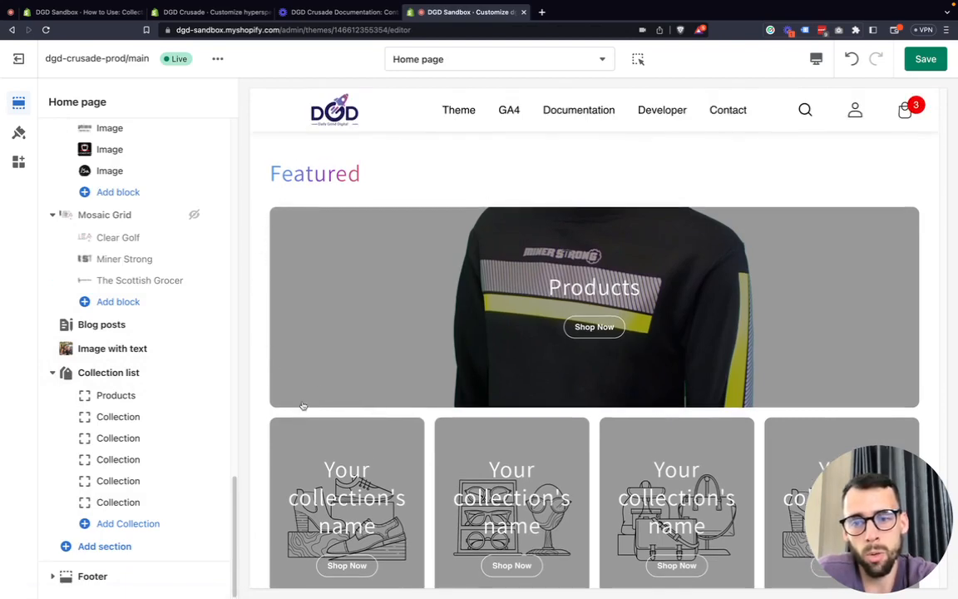
scroll(437, 425, down, 5)
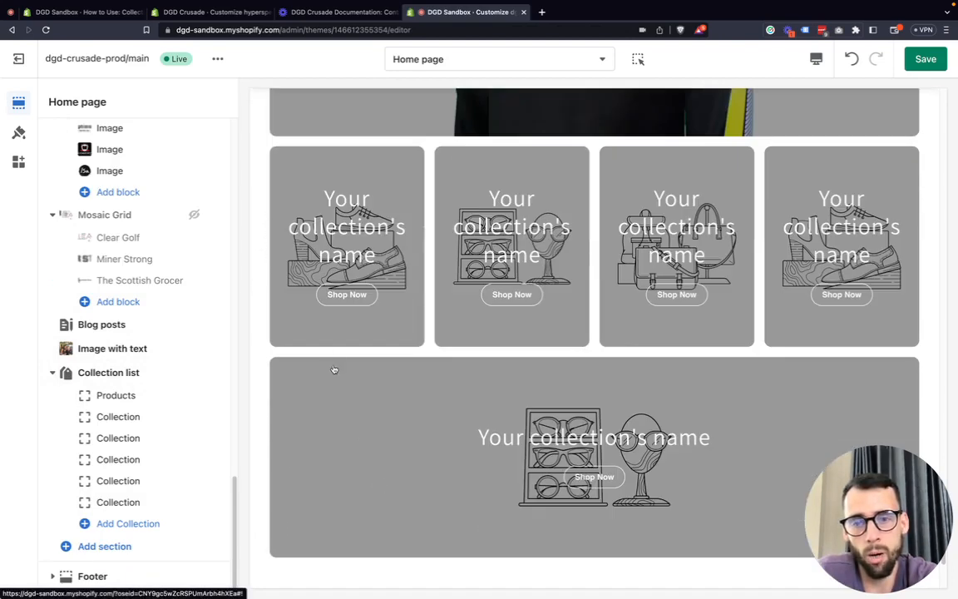
scroll(358, 299, up, 2)
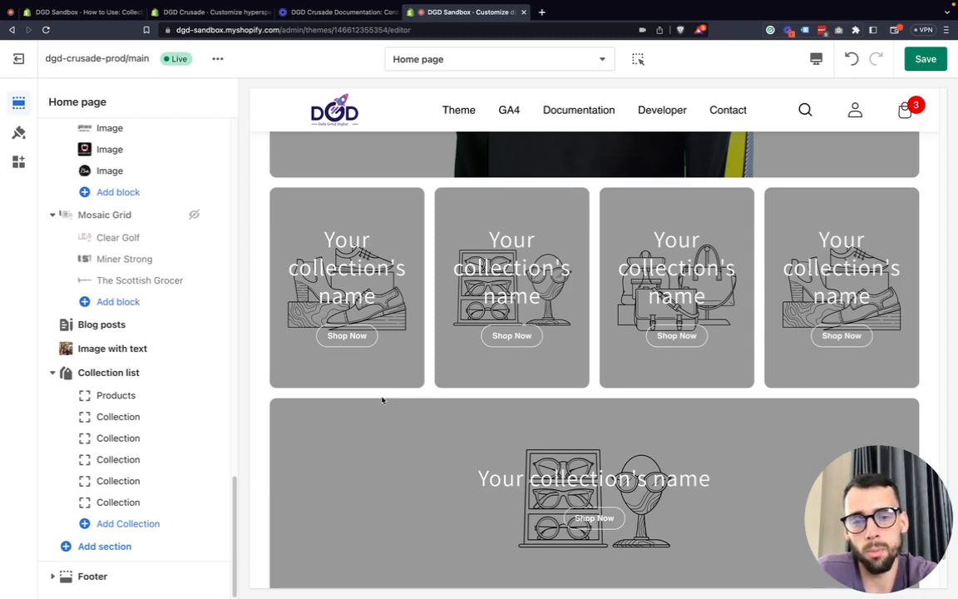
scroll(382, 400, down, 2)
scroll(497, 394, up, 3)
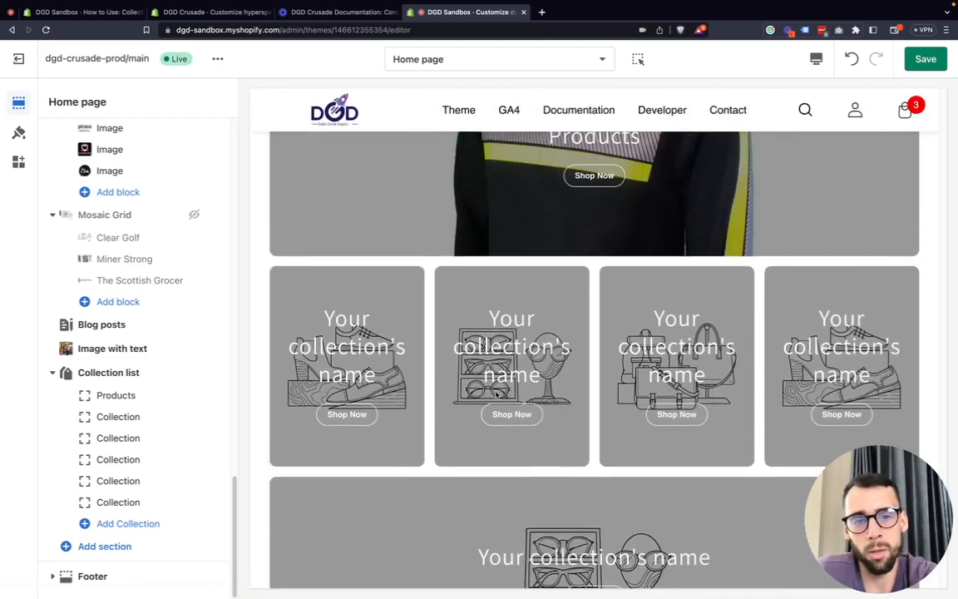
scroll(496, 394, up, 2)
scroll(441, 391, down, 2)
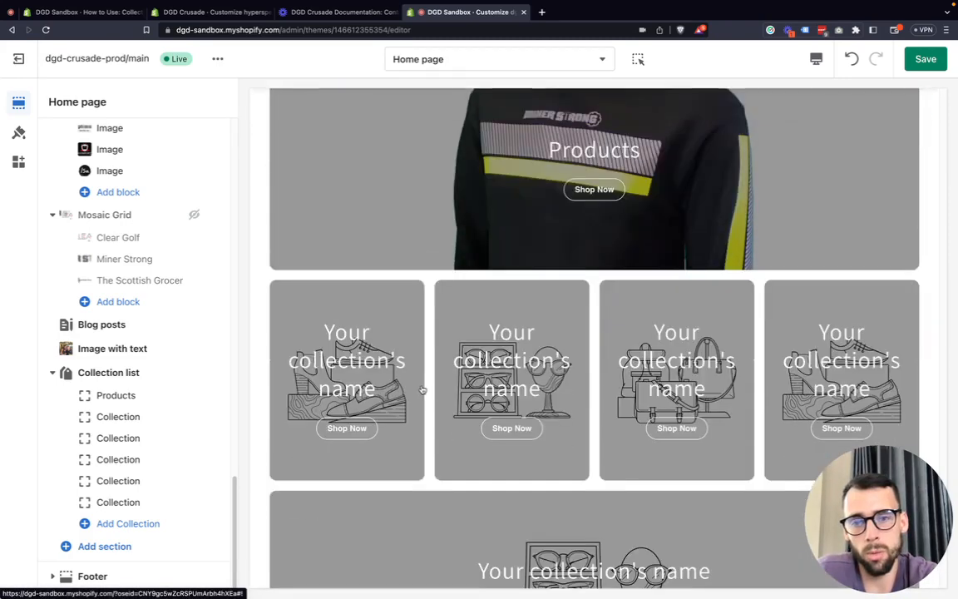